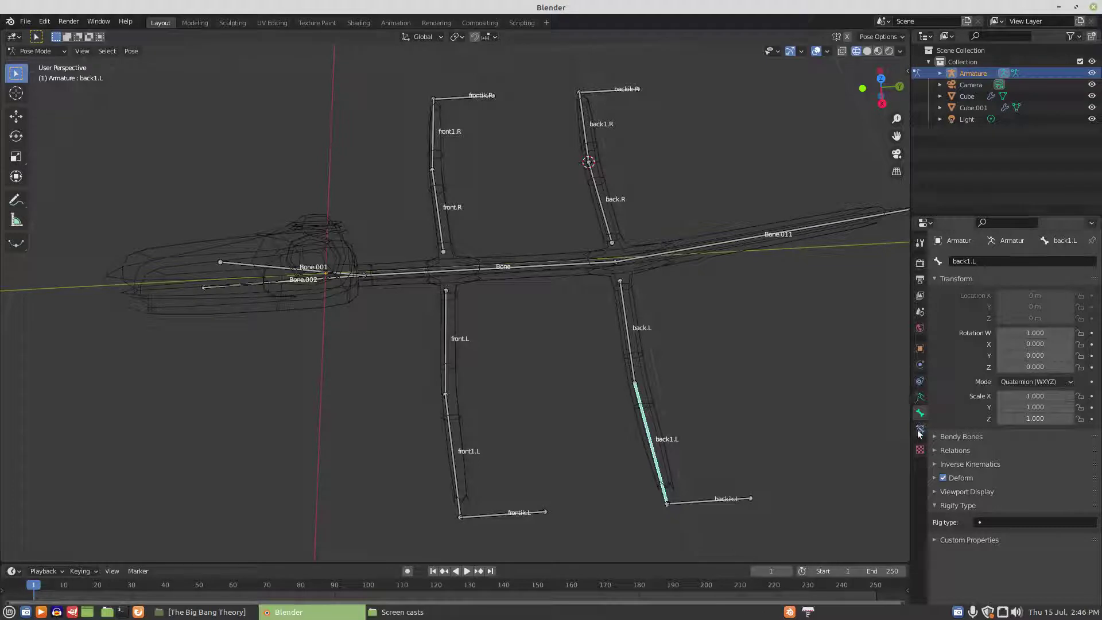
# Step: Add an Inverse Kinematics constraint to the back1.L bone, targeting the backik.L bone of the Armature
pyautogui.click(920, 428)
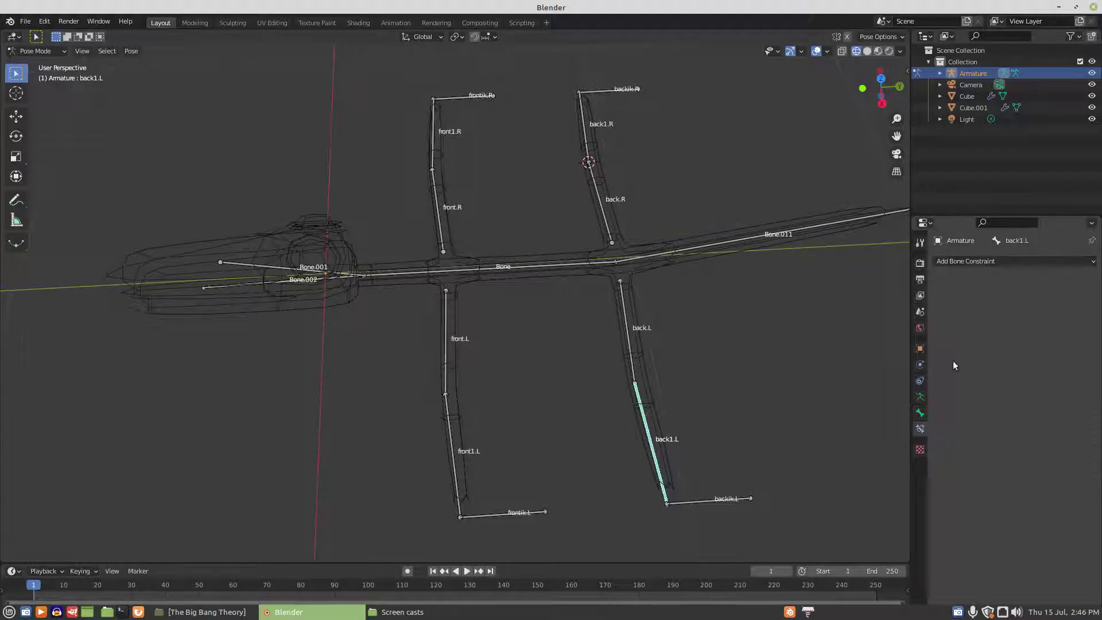
pyautogui.click(986, 262)
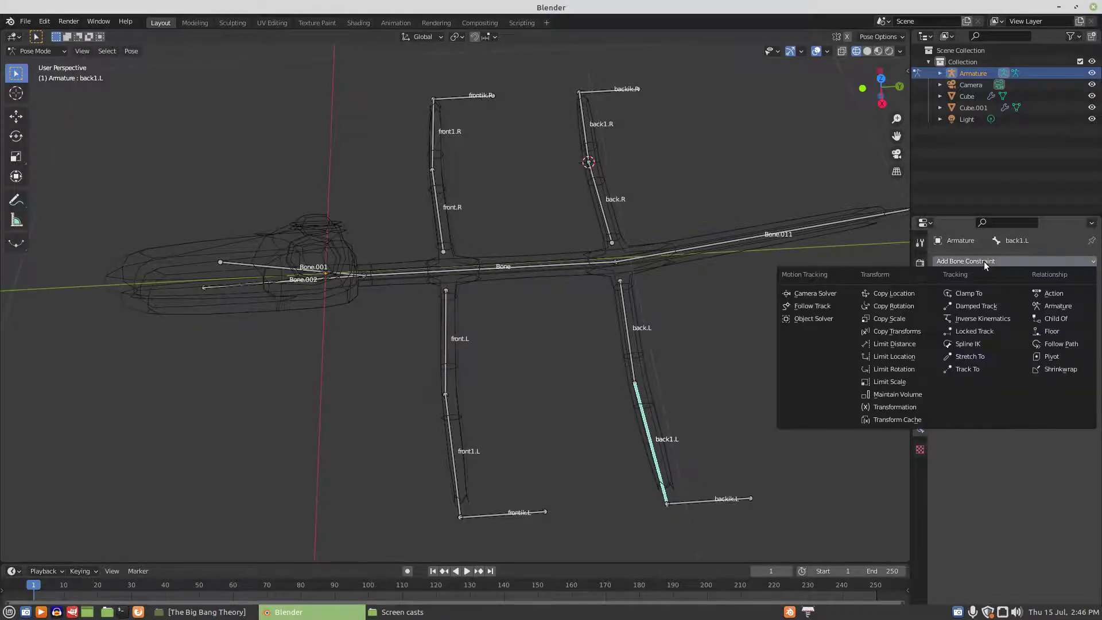
pyautogui.click(977, 318)
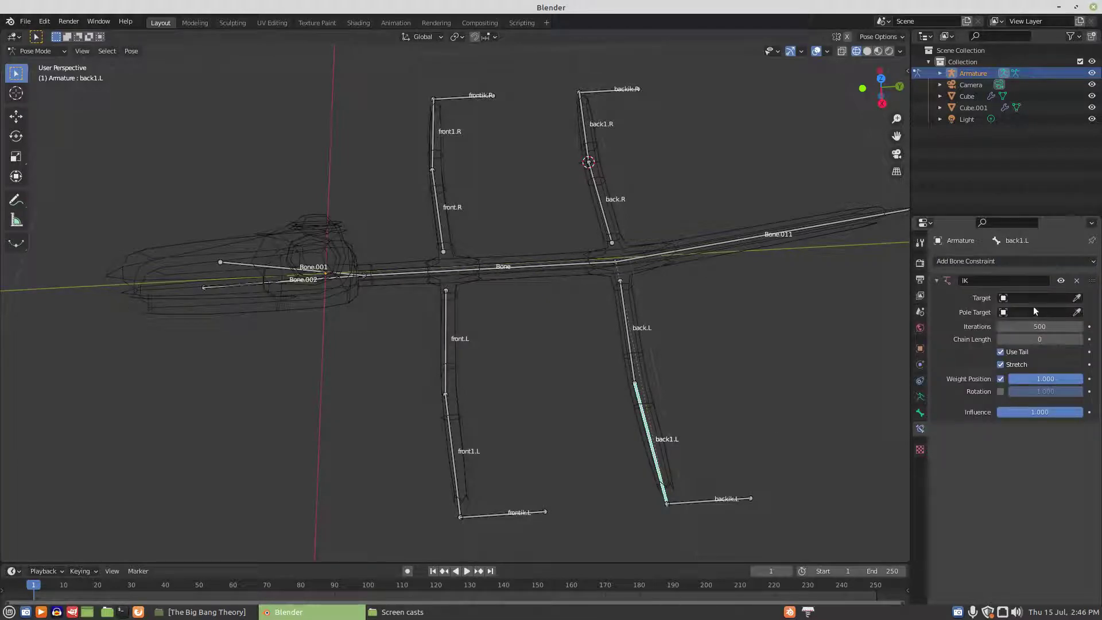
pyautogui.click(1033, 298)
pyautogui.click(987, 316)
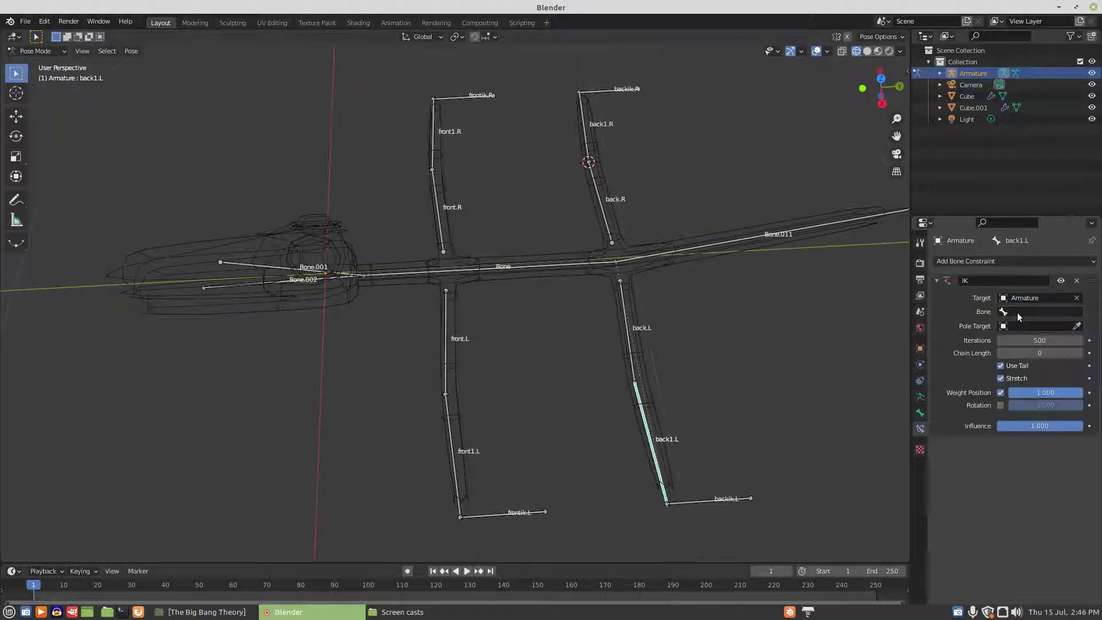
pyautogui.click(1019, 312)
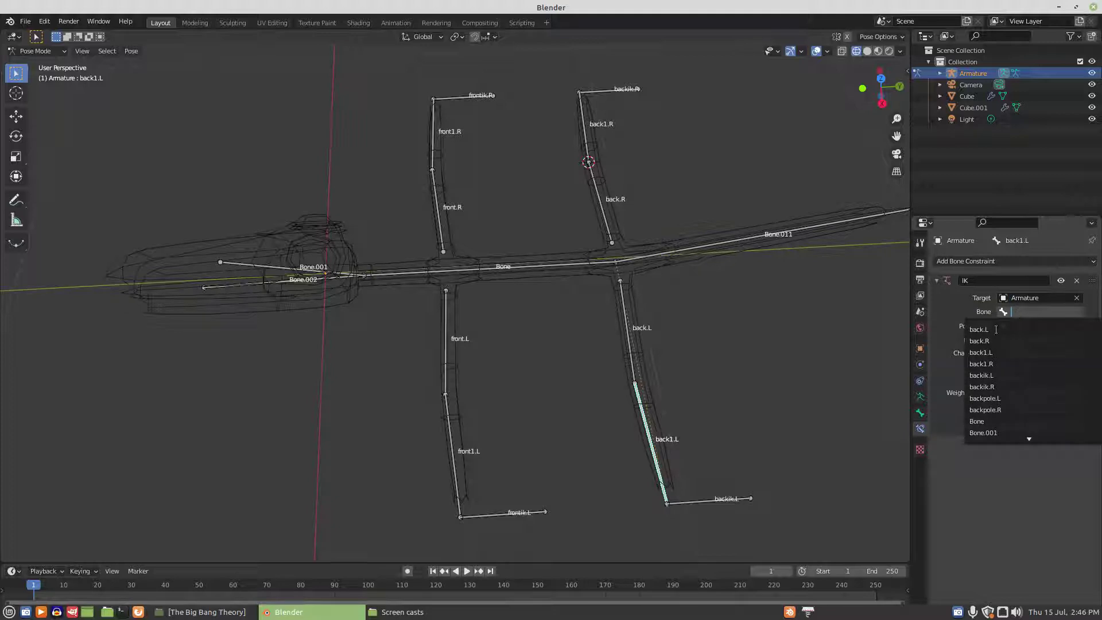
pyautogui.click(999, 376)
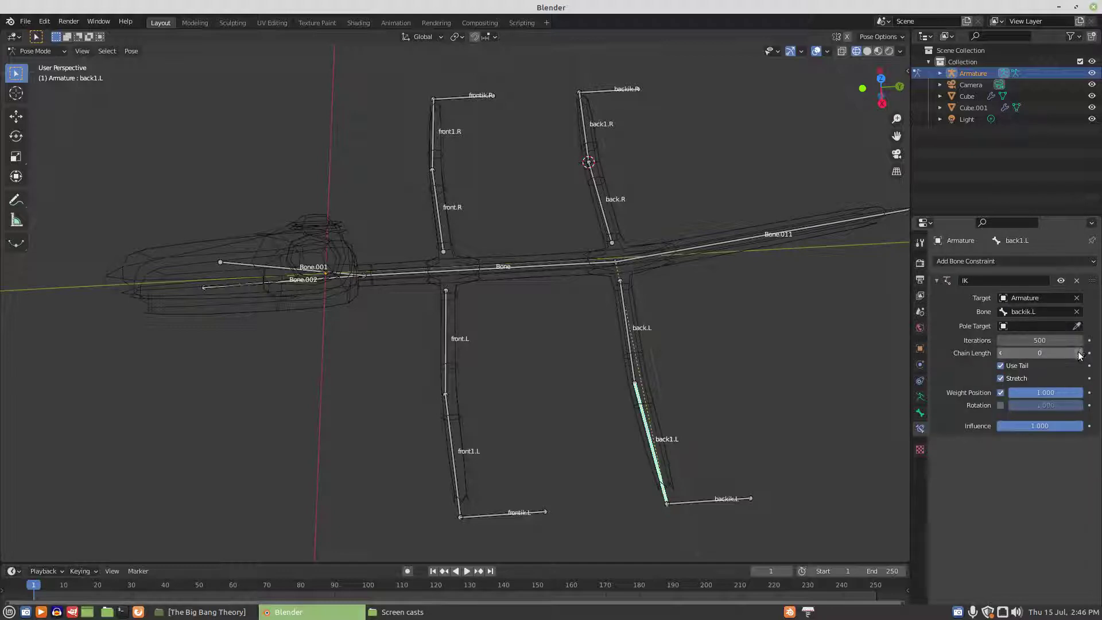
# Step: Set the back1.L IK constraint's chain length to 2 and its pole target to the Armature's backpole.L bone
pyautogui.click(1033, 325)
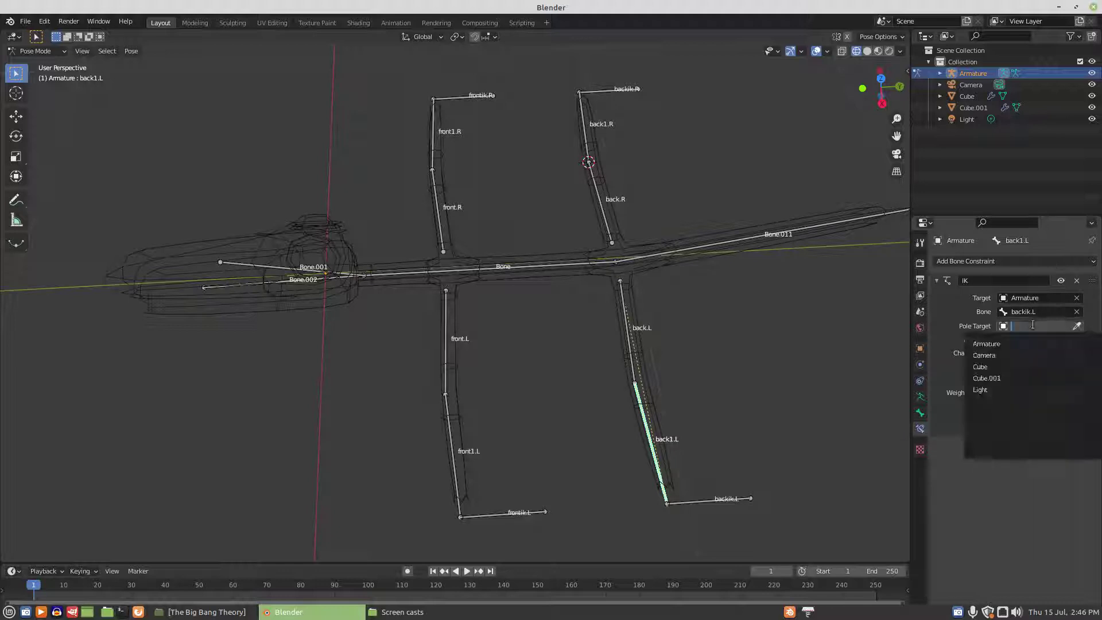
pyautogui.click(985, 343)
pyautogui.click(1011, 340)
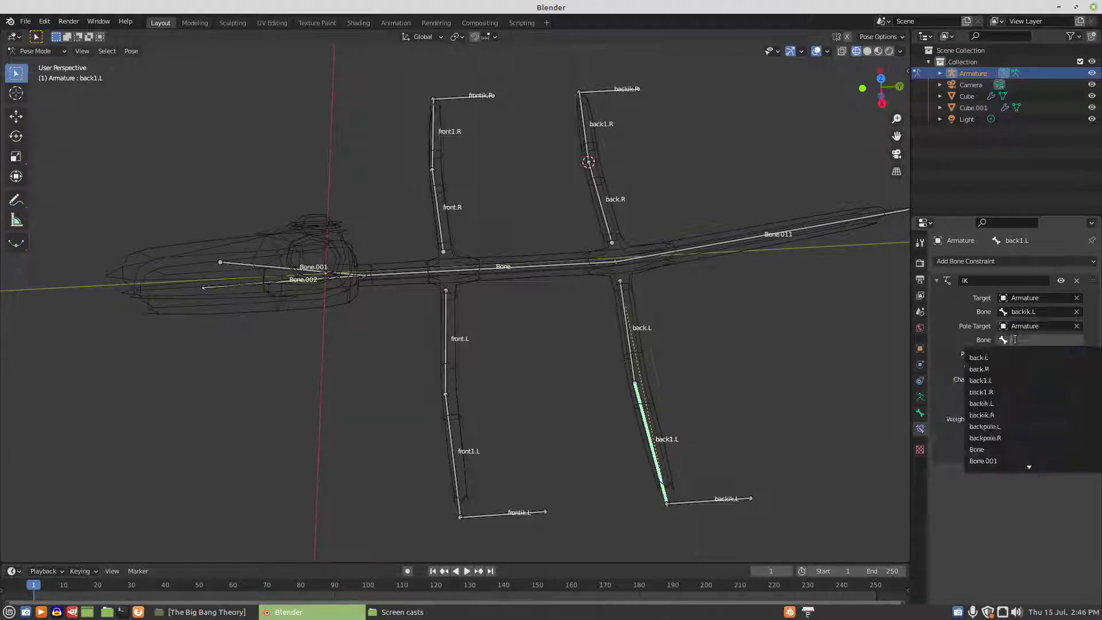
pyautogui.click(1001, 425)
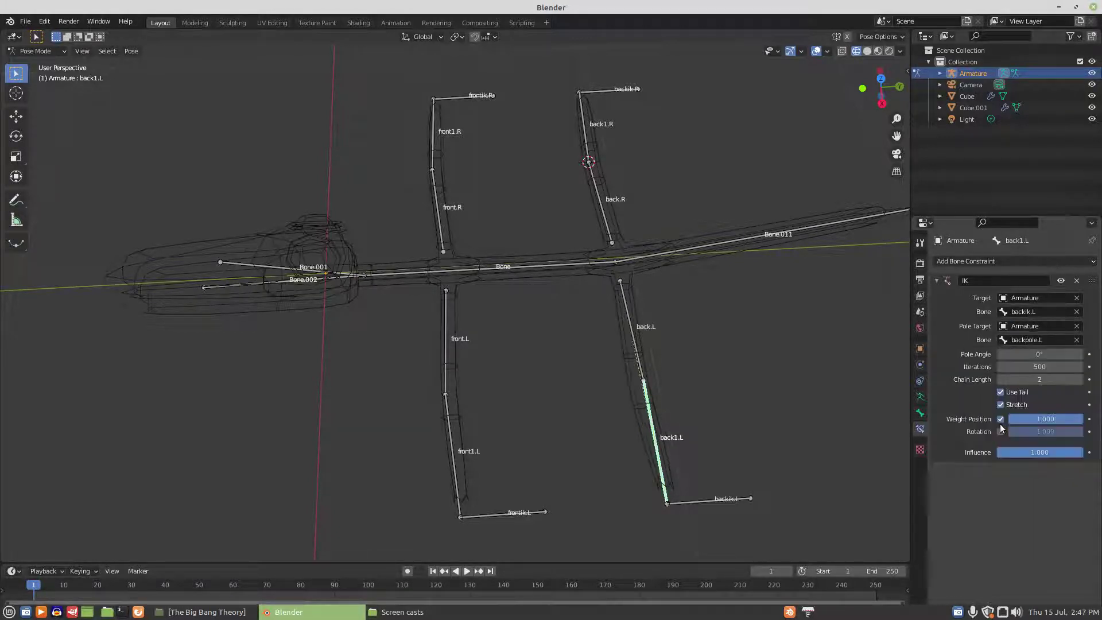
# Step: Set the pole angle of the back1.L IK constraint to 90°
pyautogui.click(1022, 354)
pyautogui.press('BackSpace')
pyautogui.press('Return')
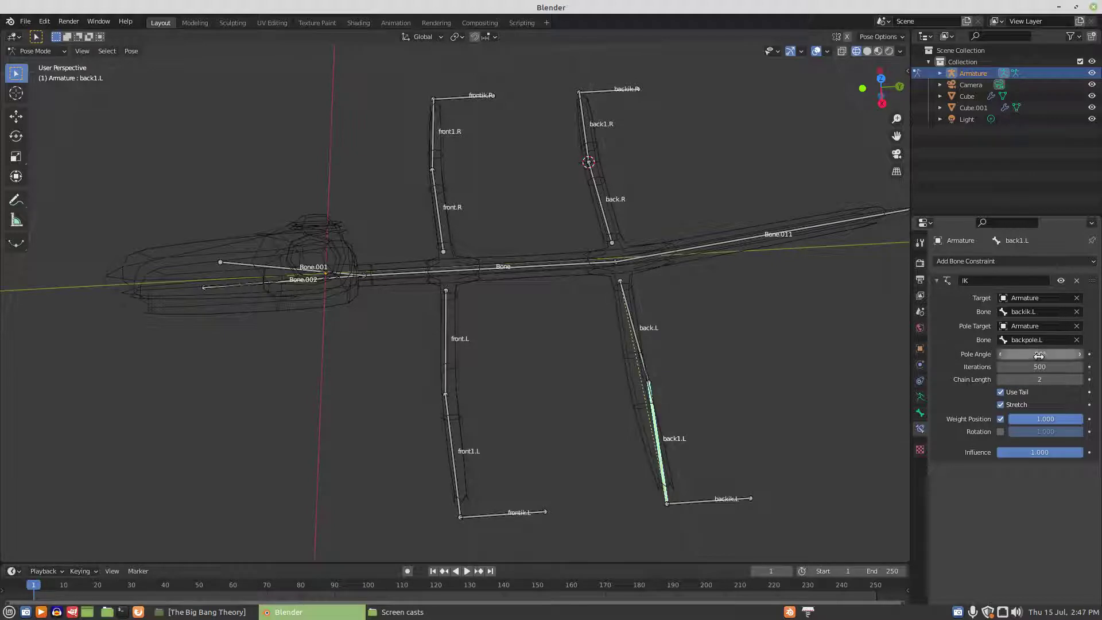
pyautogui.click(1039, 355)
pyautogui.press('Home')
pyautogui.press('Delete')
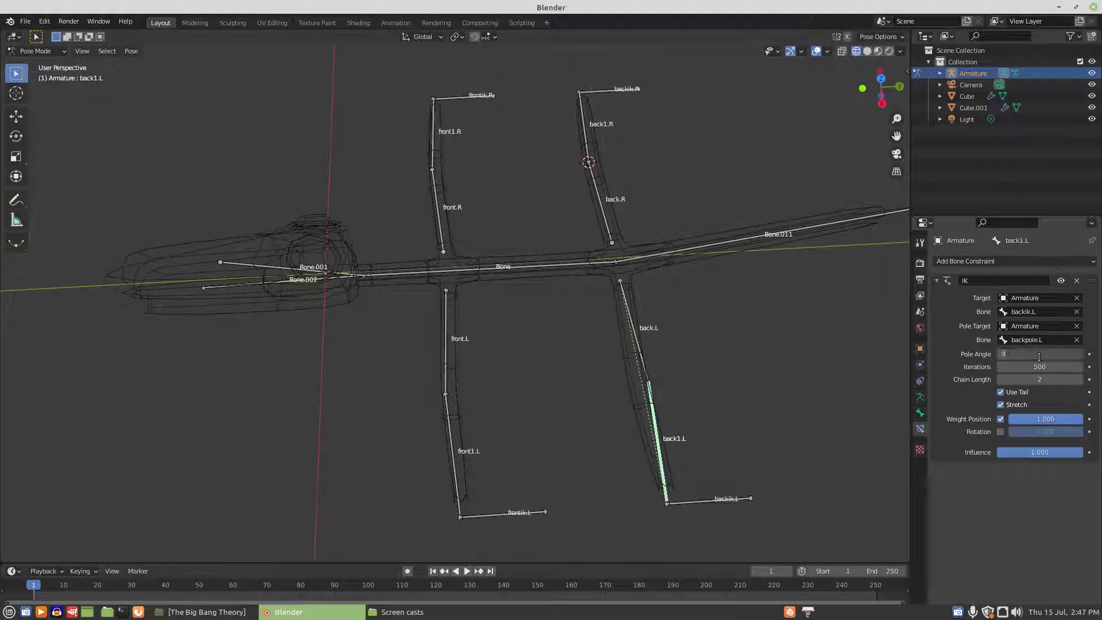
pyautogui.press('End')
pyautogui.press('BackSpace')
pyautogui.press('Return')
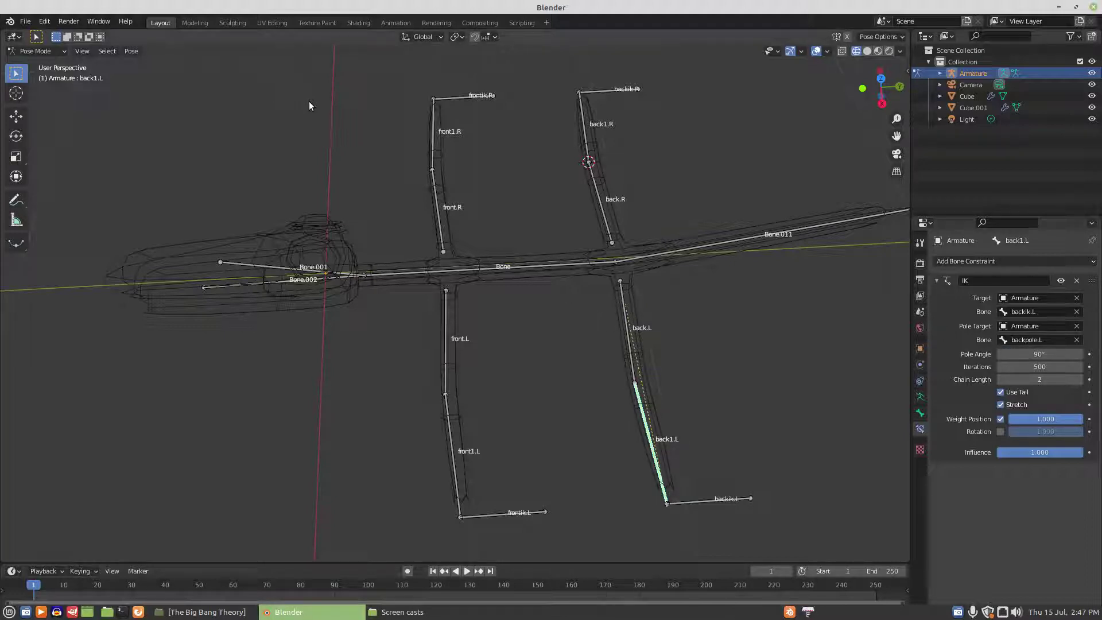
# Step: Recalculate the roll of all the armature's bones to the View Axis from the top view in Edit Mode, and return to Pose Mode
pyautogui.press('a')
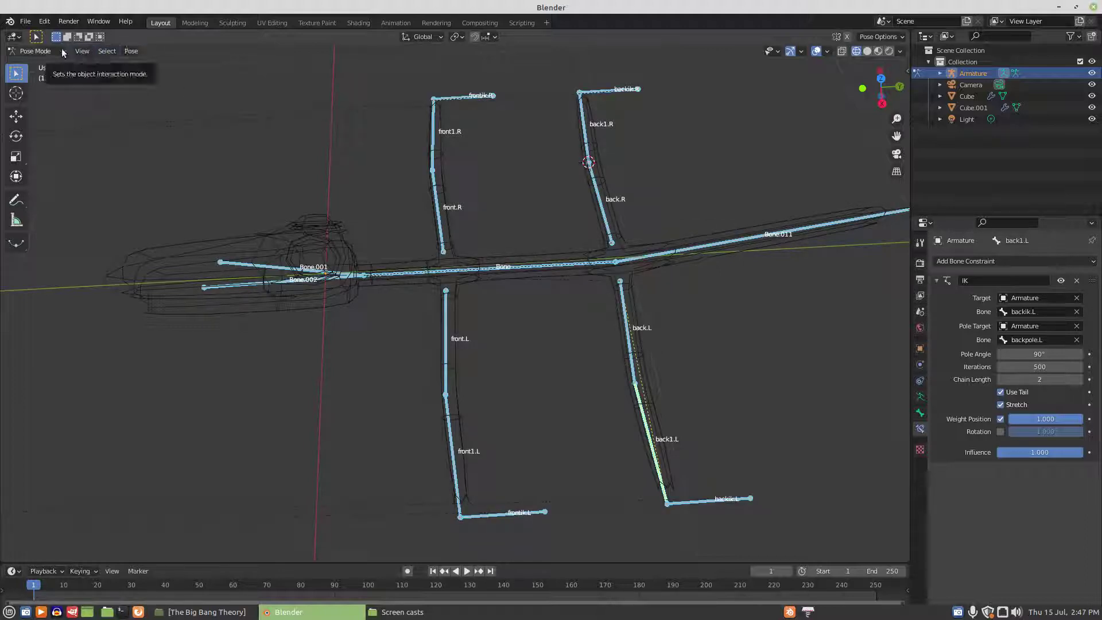
pyautogui.click(35, 51)
pyautogui.click(50, 77)
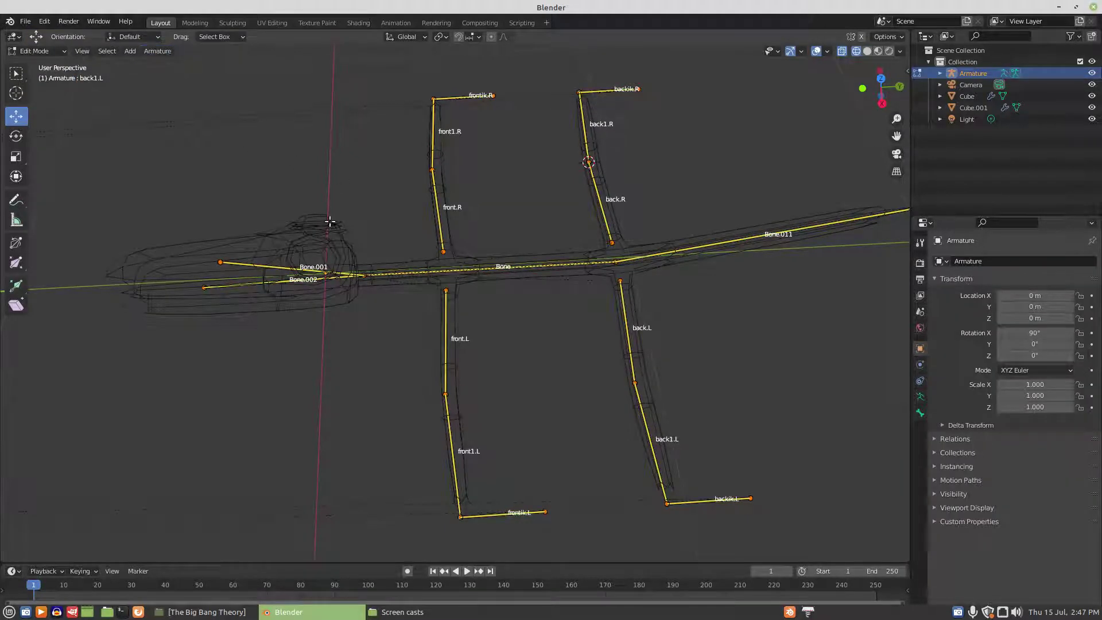
pyautogui.press('KP_7')
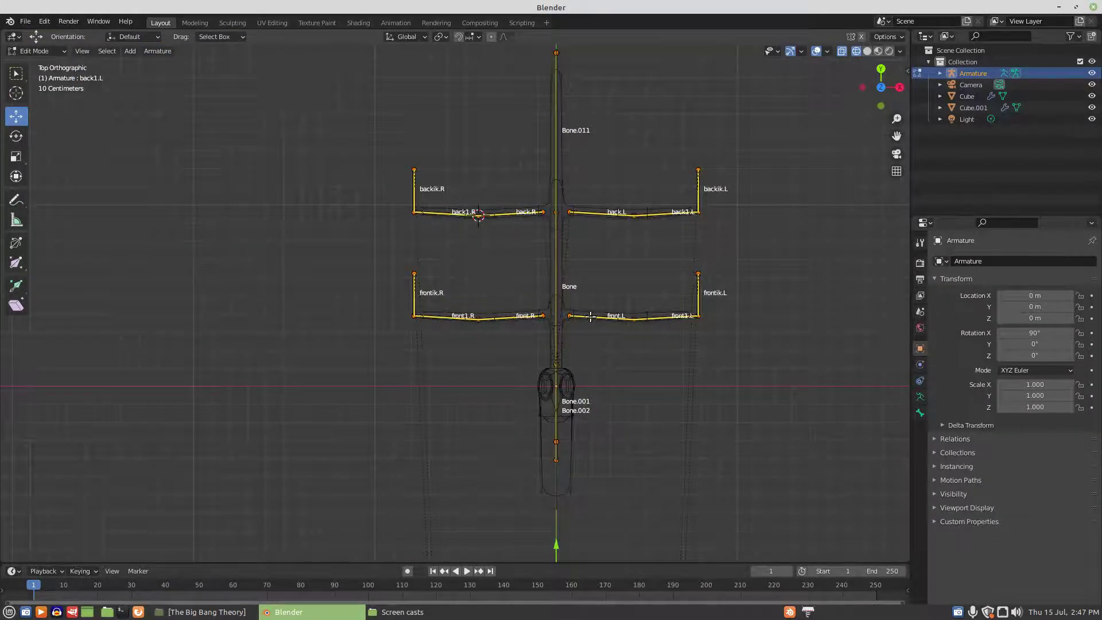
pyautogui.keyDown('shift'); pyautogui.moveTo(591, 316); pyautogui.dragTo(457, 377, button='middle'); pyautogui.keyUp('shift')
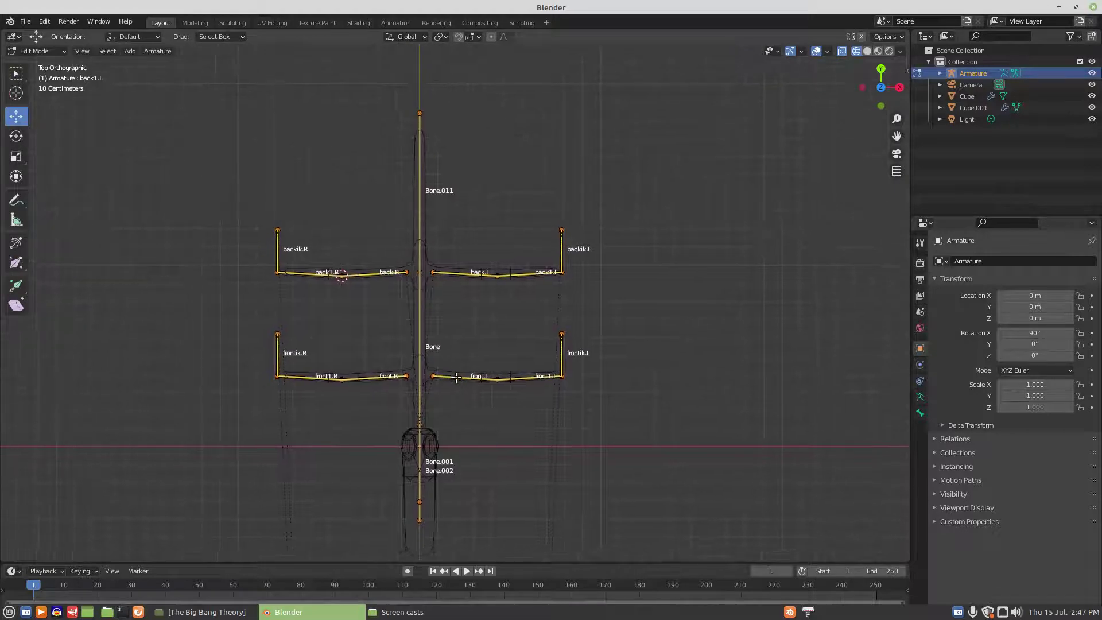
pyautogui.click(157, 51)
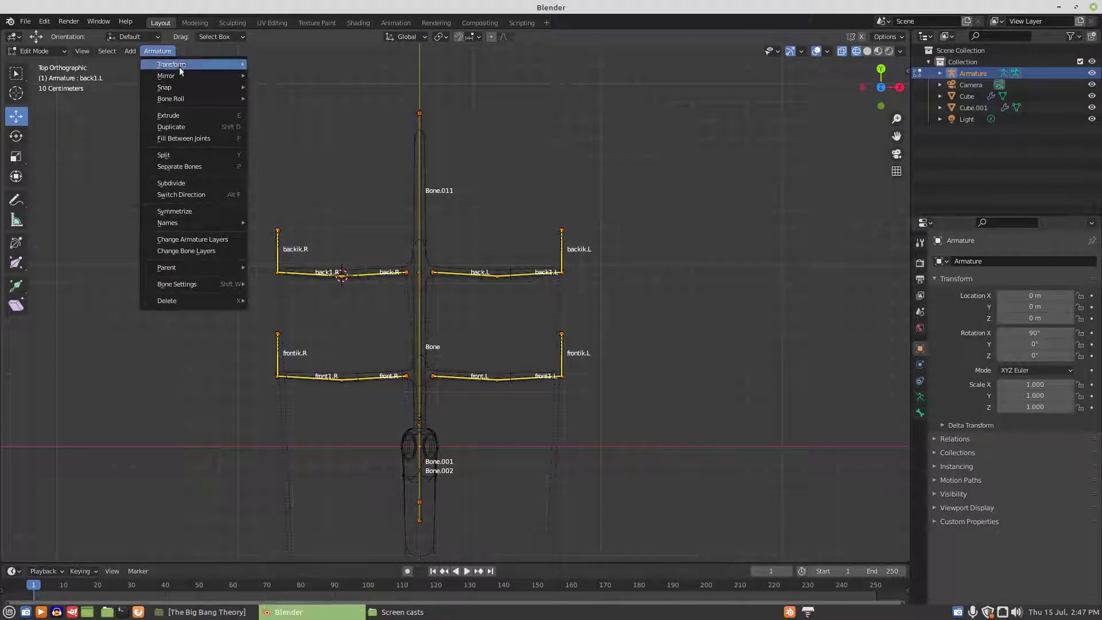
pyautogui.moveTo(187, 103)
pyautogui.moveTo(289, 103)
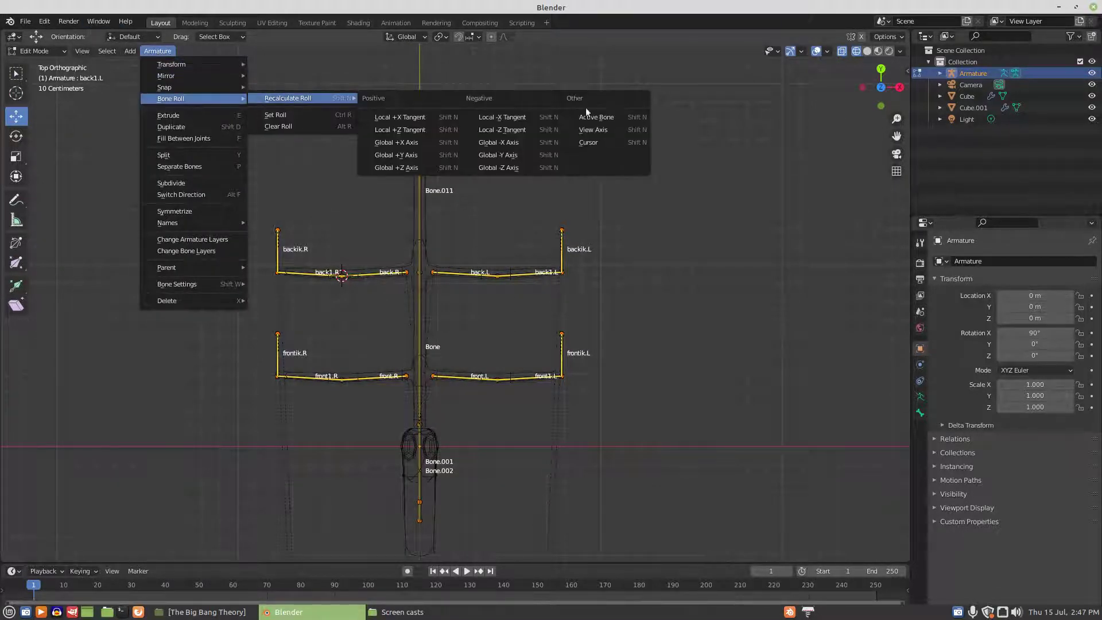
pyautogui.click(601, 130)
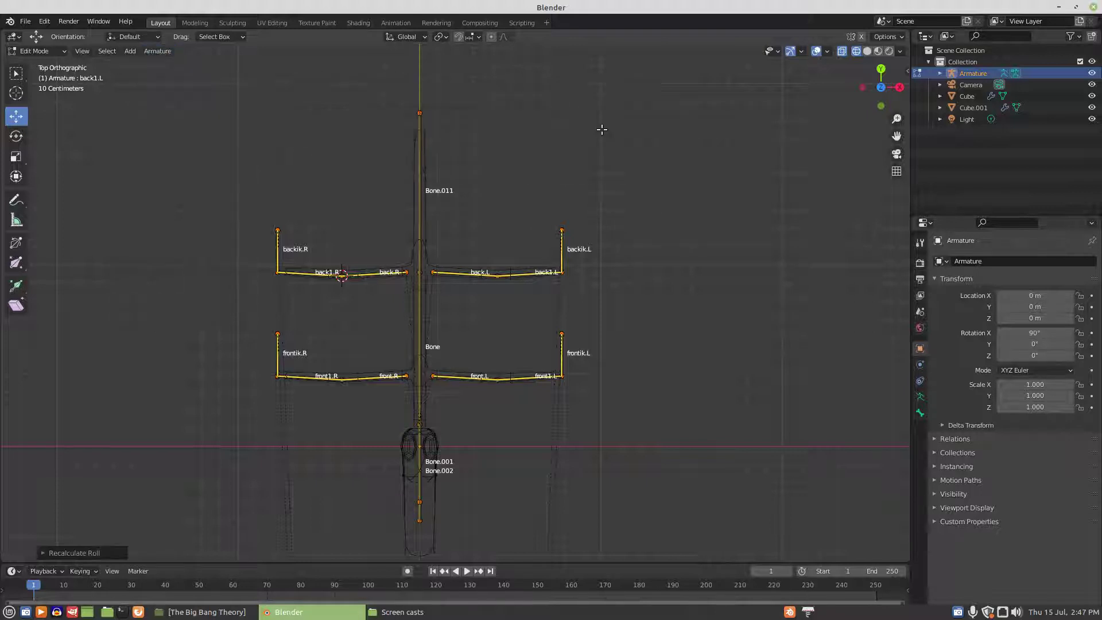
pyautogui.click(62, 51)
pyautogui.click(41, 89)
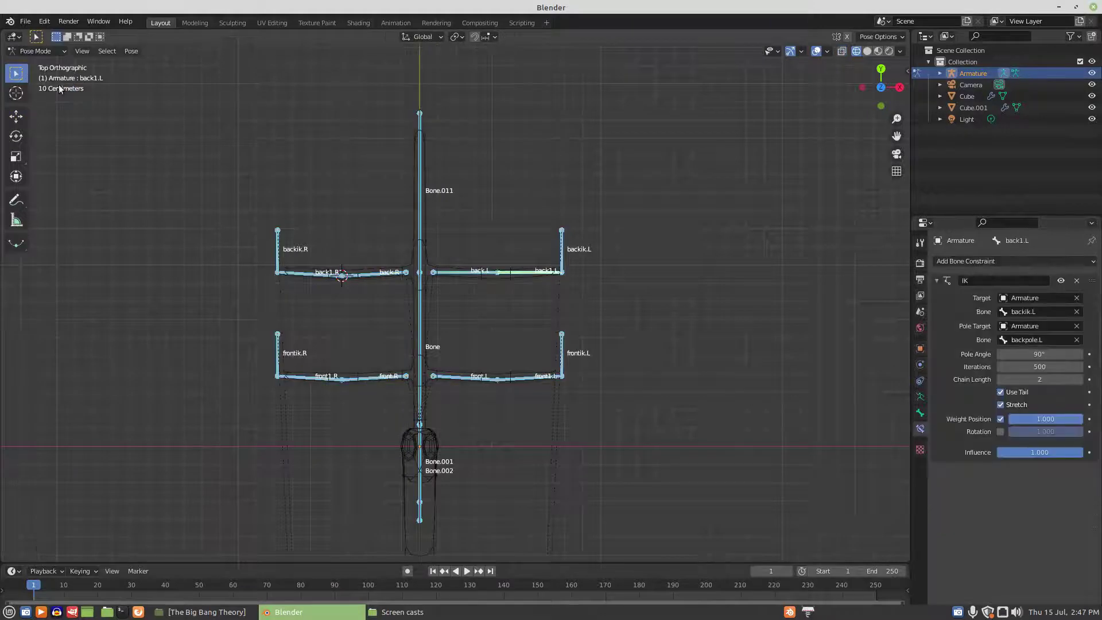
# Step: Try a pole angle of -90° on the back1.L IK constraint
pyautogui.moveTo(591, 283); pyautogui.dragTo(520, 254, button='middle')
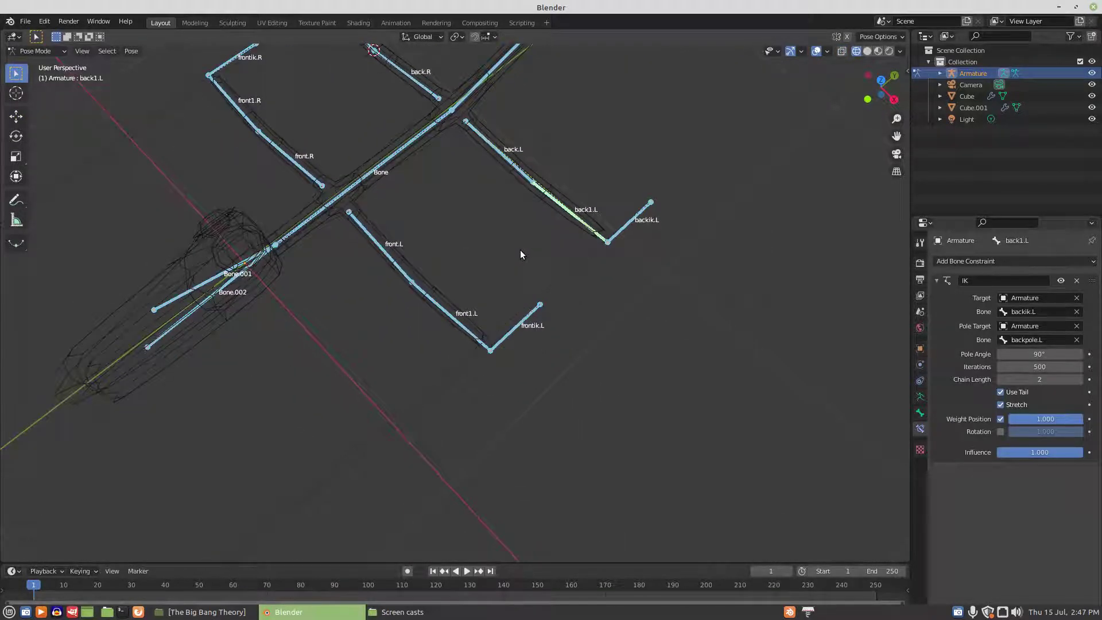
pyautogui.click(1029, 357)
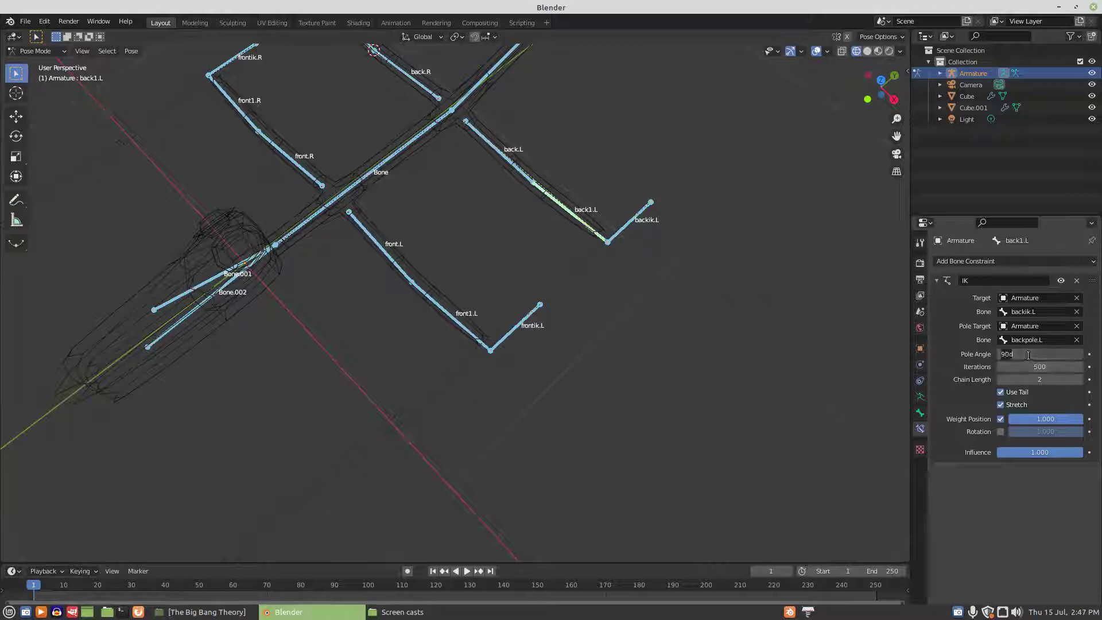
pyautogui.write('-9')
pyautogui.press('Return')
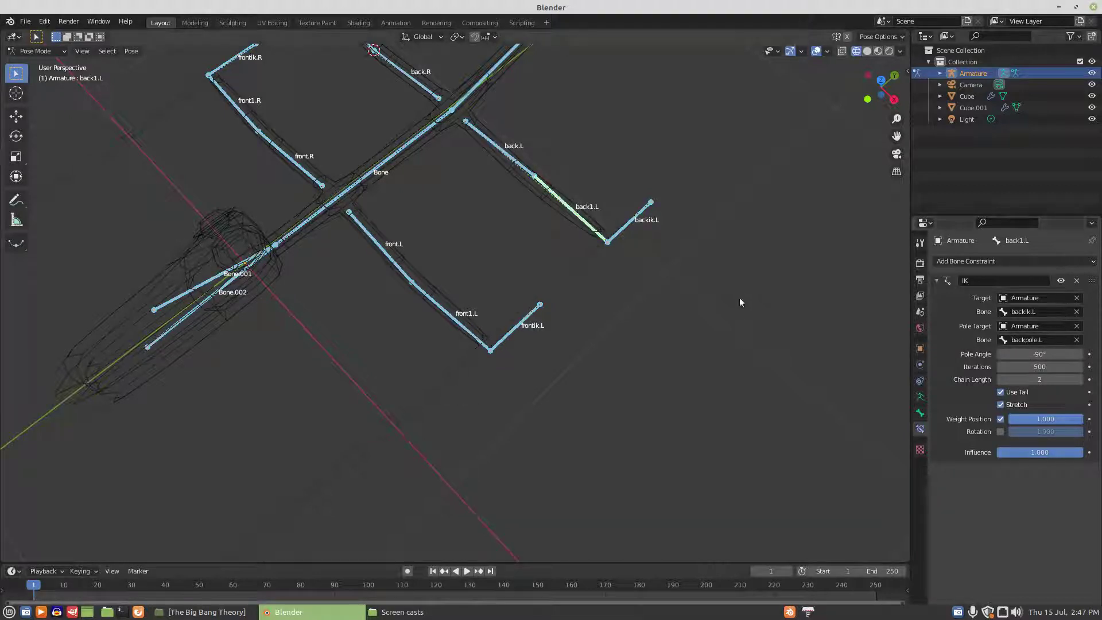
# Step: Set the back1.L IK constraint's pole angle back to 90°
pyautogui.scroll(6, 739, 297)
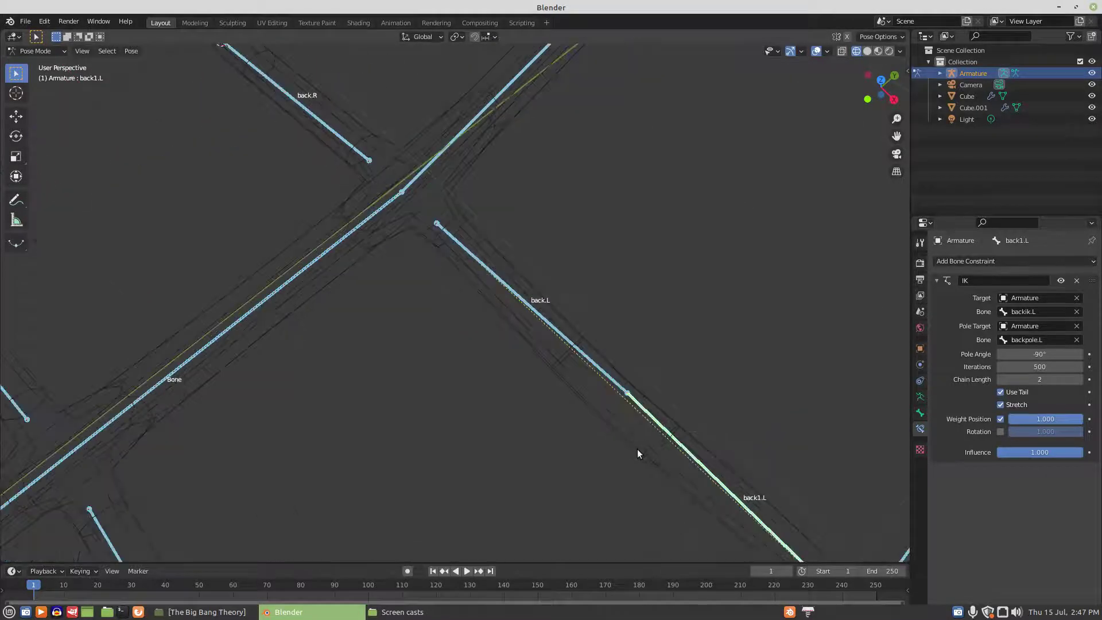
pyautogui.moveTo(637, 449); pyautogui.dragTo(602, 426, button='middle')
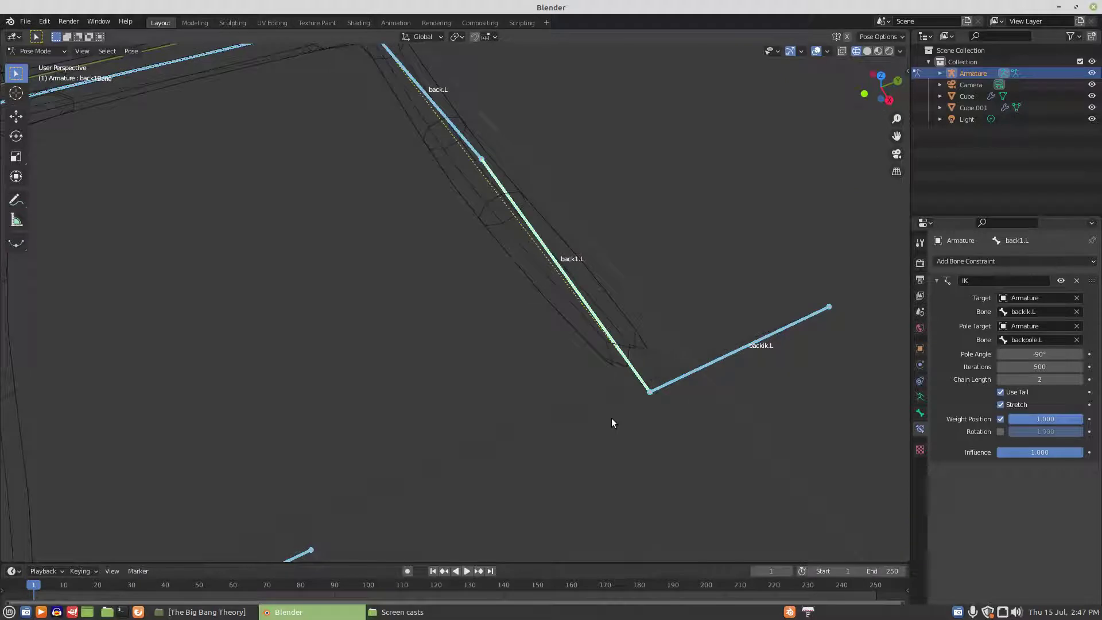
pyautogui.click(1031, 354)
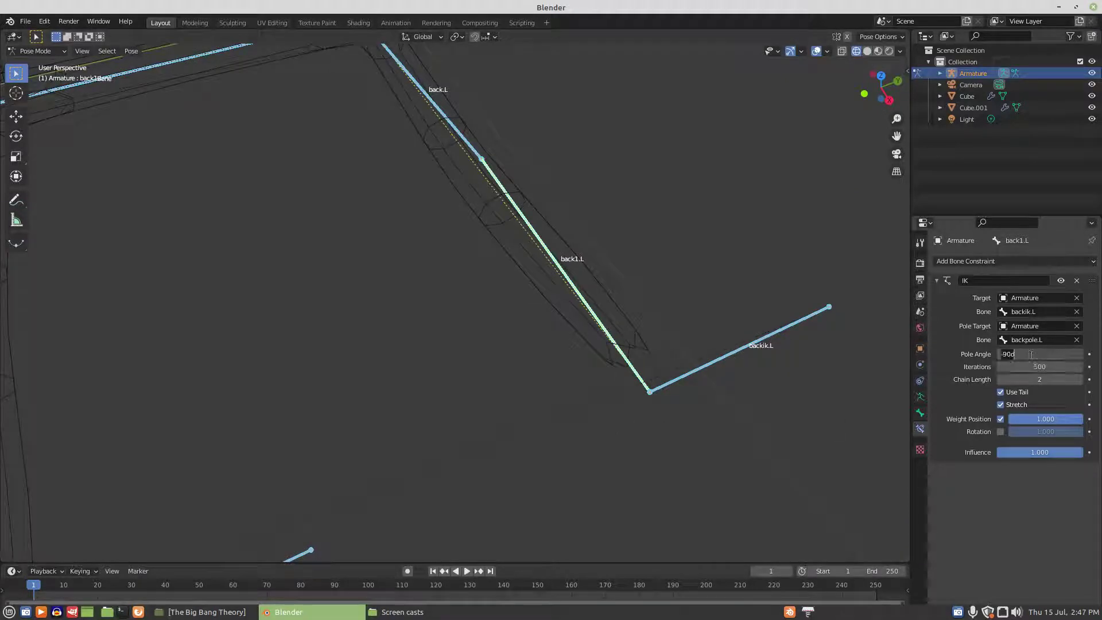
pyautogui.write('90')
pyautogui.press('Return')
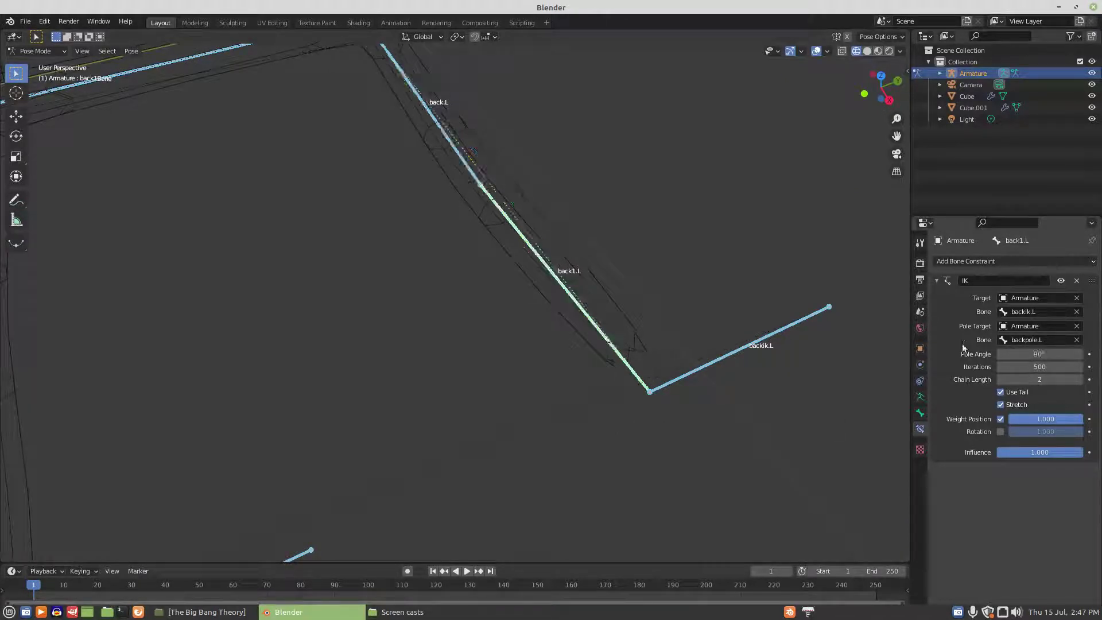
# Step: Try a pole angle of 180° on the back1.L IK constraint while viewing the rig from the top
pyautogui.scroll(-6, 719, 365)
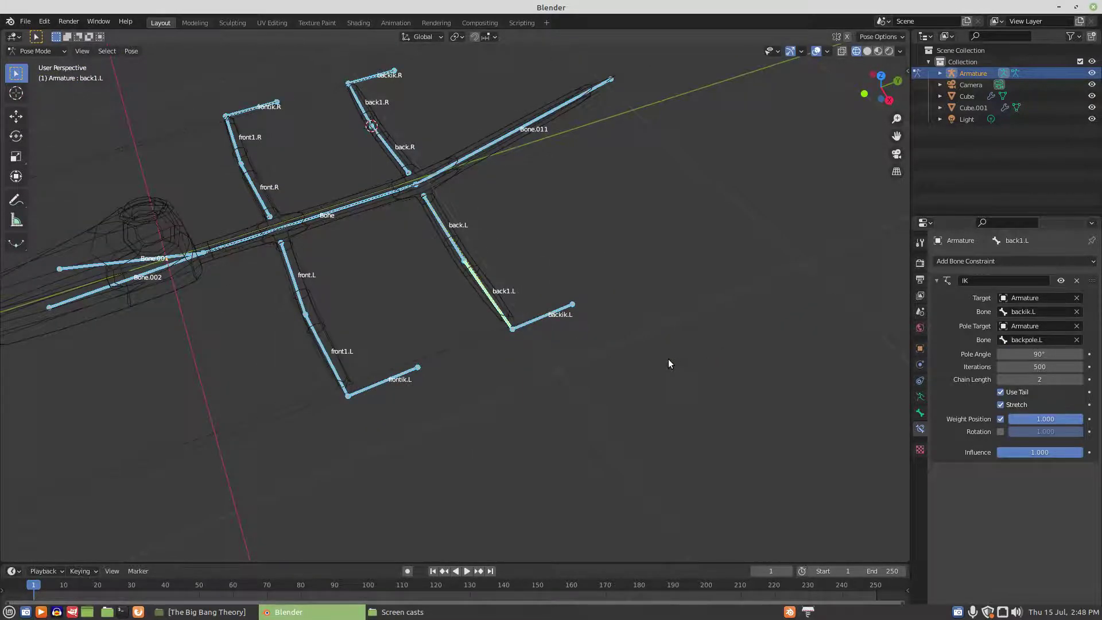
pyautogui.press('KP_7')
pyautogui.scroll(2, 669, 359)
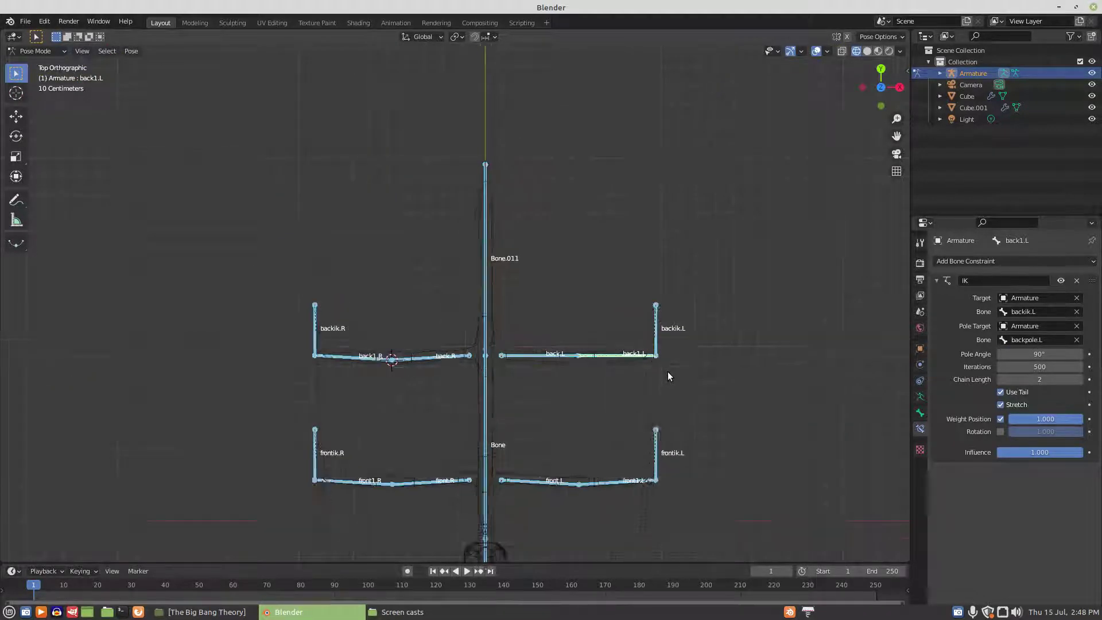
pyautogui.click(1043, 354)
pyautogui.write('90d')
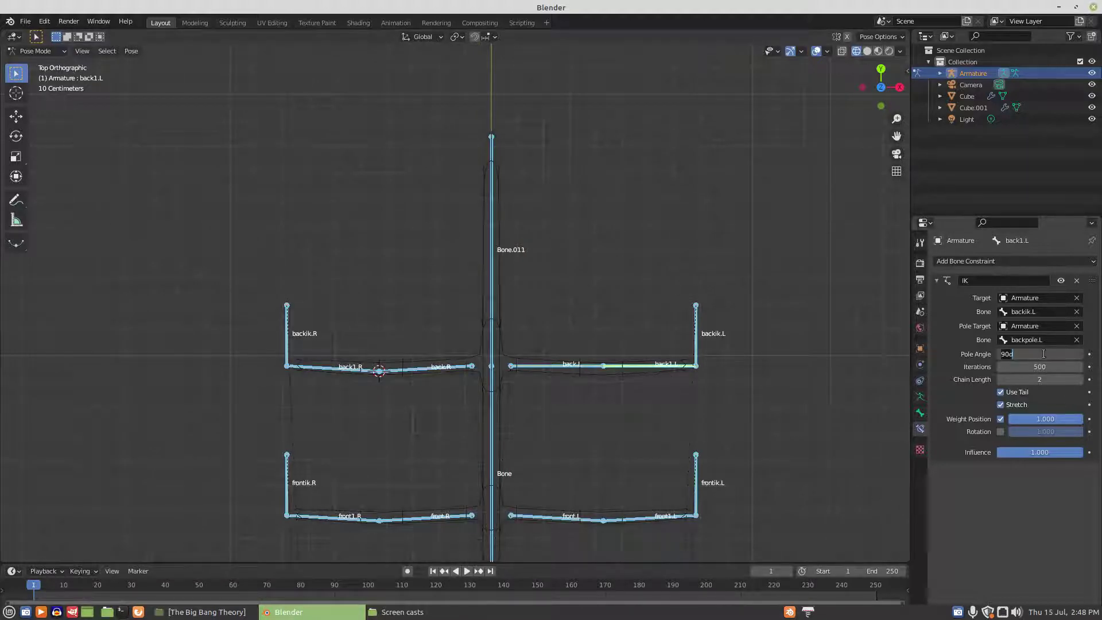
pyautogui.press('BackSpace')
pyautogui.press('BackSpace')
pyautogui.press('BackSpace')
pyautogui.write('180')
pyautogui.press('Return')
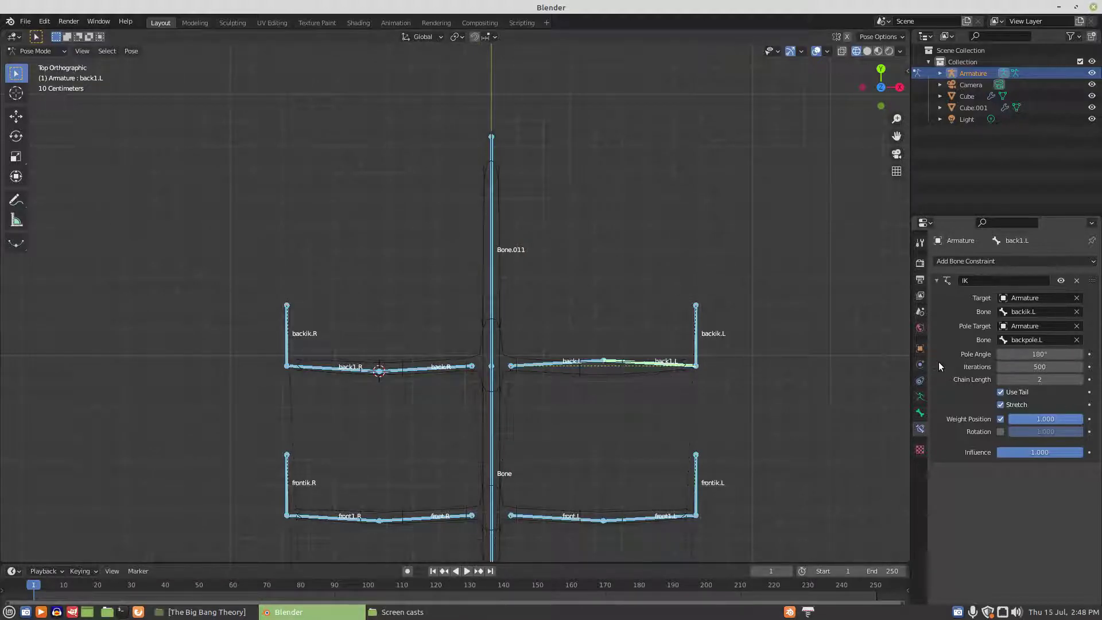
# Step: Set the back1.L IK constraint's pole angle to 0° and check how the leg bones sit inside the mesh
pyautogui.click(1020, 351)
pyautogui.write('0')
pyautogui.press('Return')
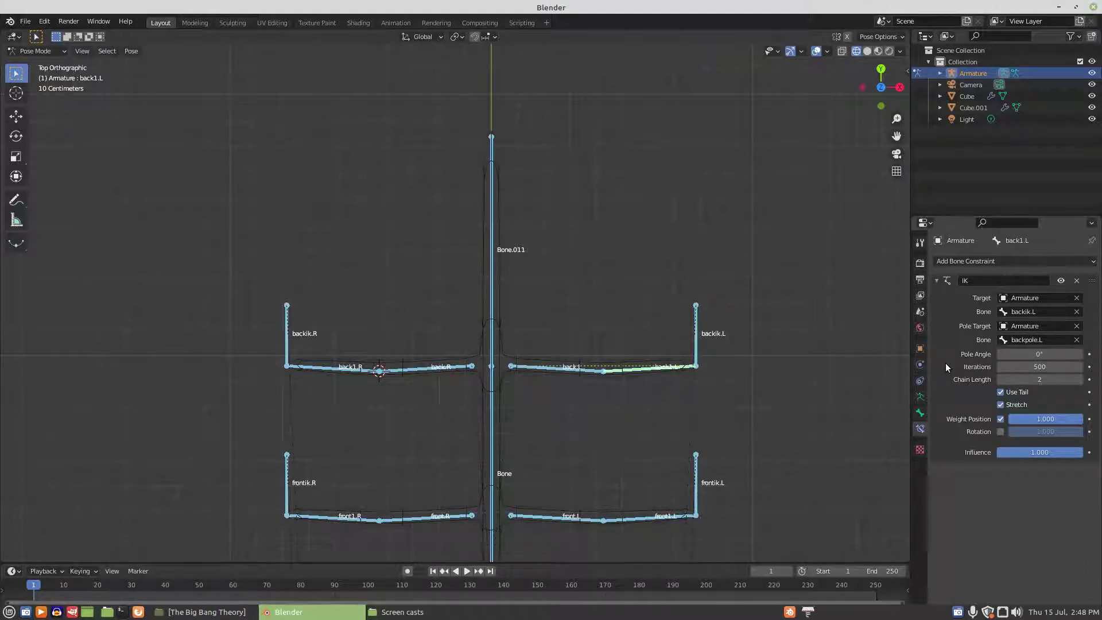
pyautogui.moveTo(790, 419); pyautogui.dragTo(758, 379, button='middle')
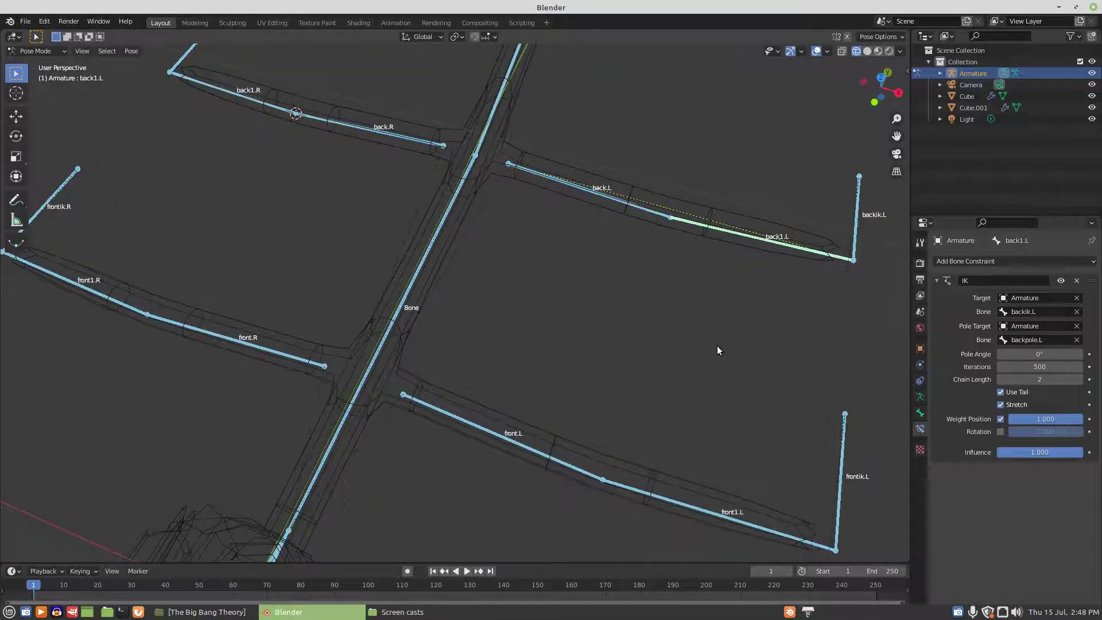
# Step: Add an Inverse Kinematics constraint to the back1.R bone, targeting the Armature's backik.R bone
pyautogui.press('Tab')
pyautogui.press('Tab')
pyautogui.click(284, 114)
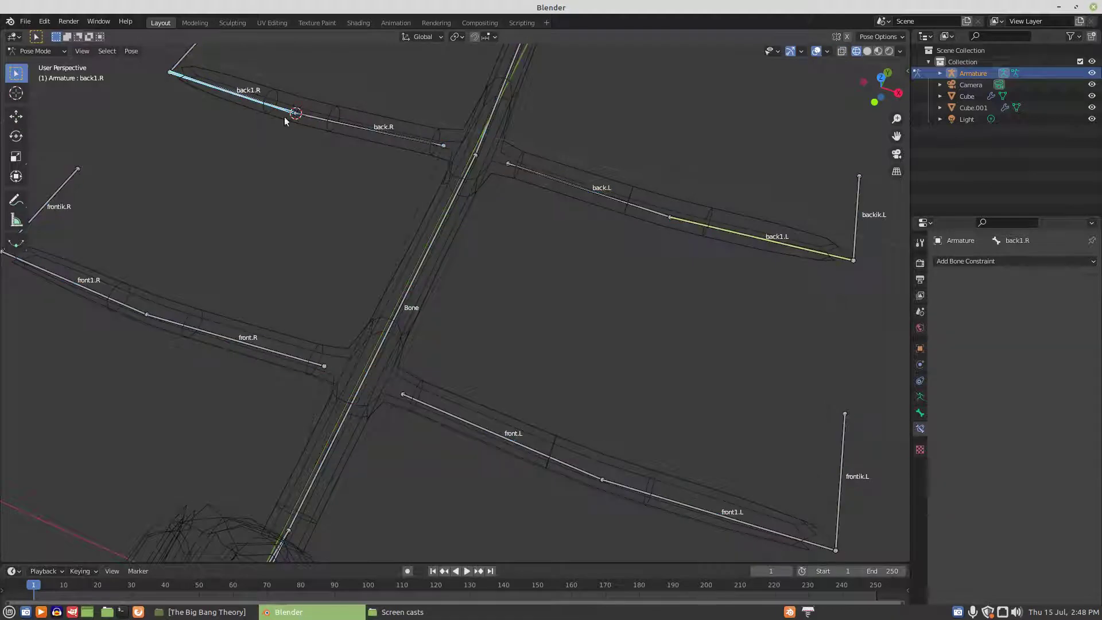
pyautogui.click(969, 261)
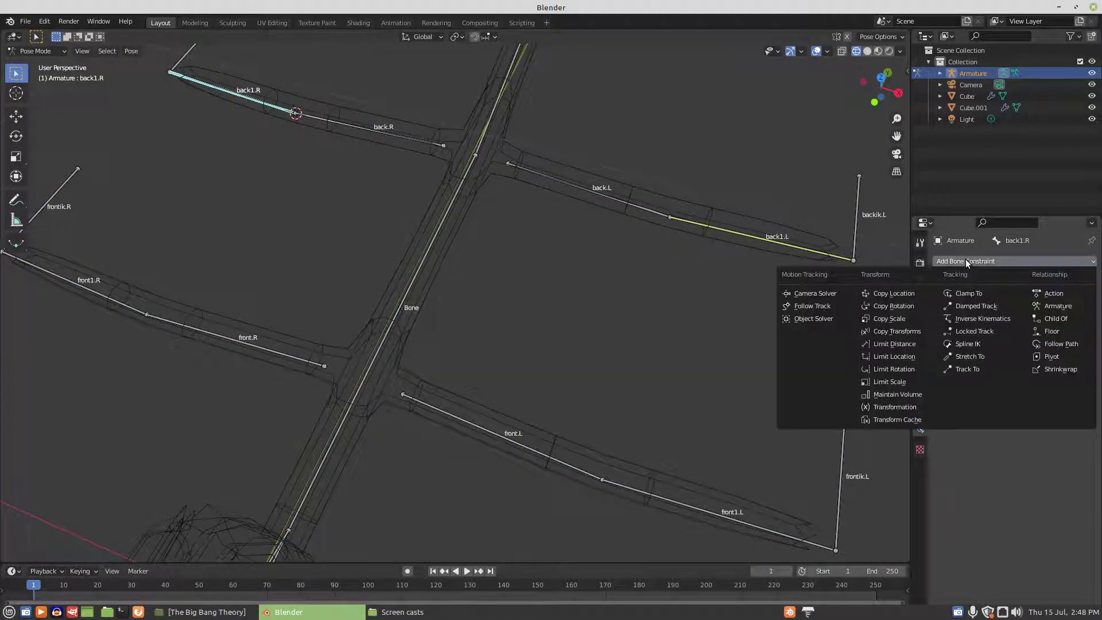
pyautogui.click(974, 321)
pyautogui.click(1014, 298)
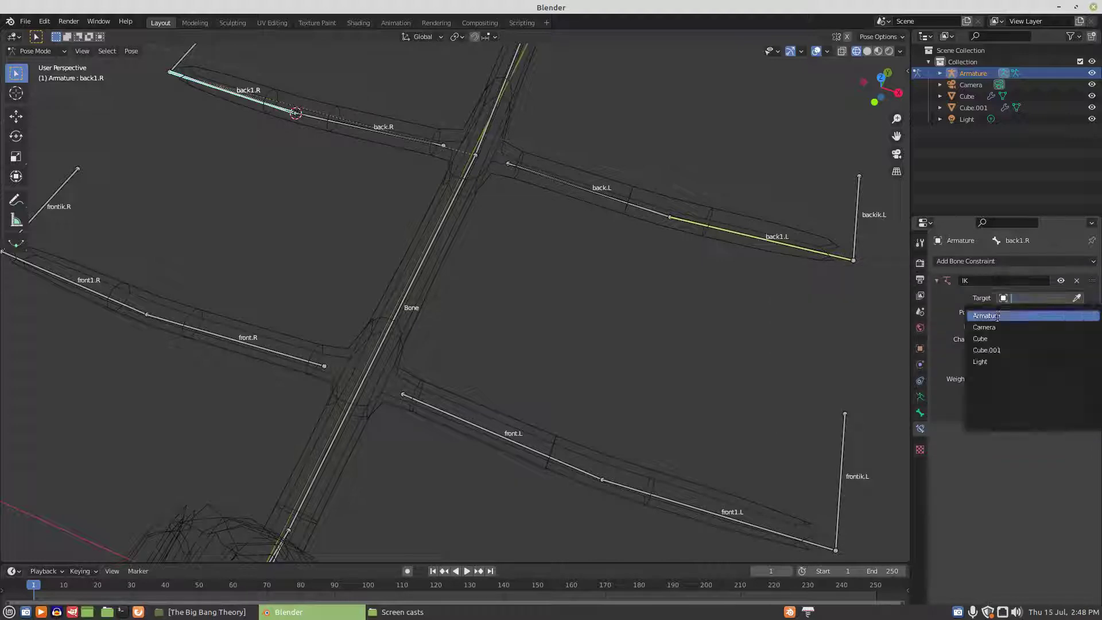
pyautogui.click(998, 317)
pyautogui.click(1023, 311)
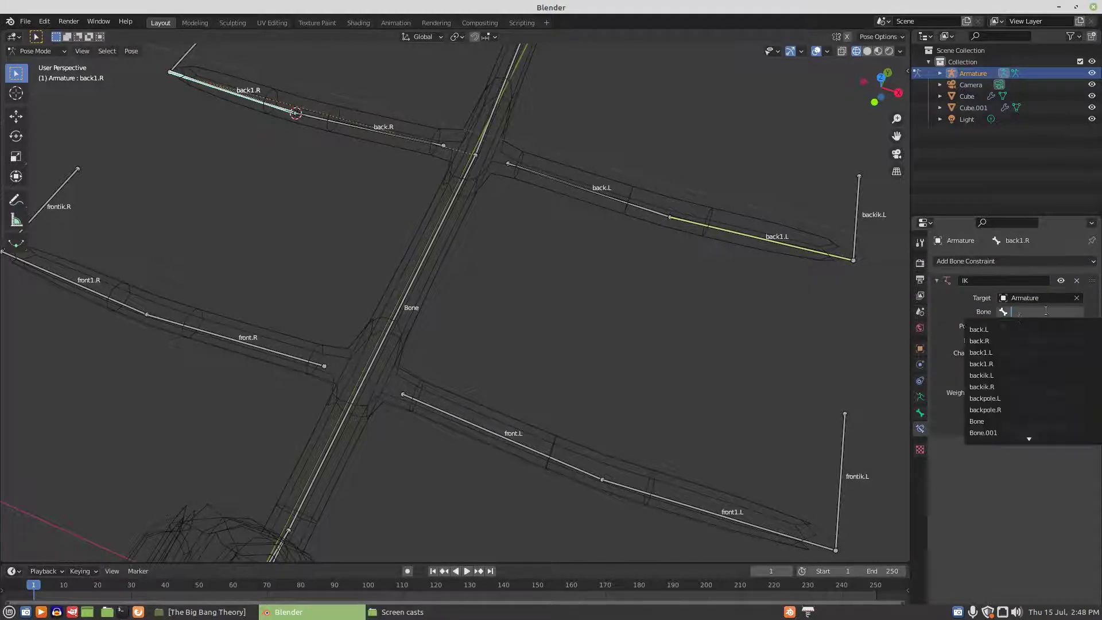
pyautogui.click(1000, 386)
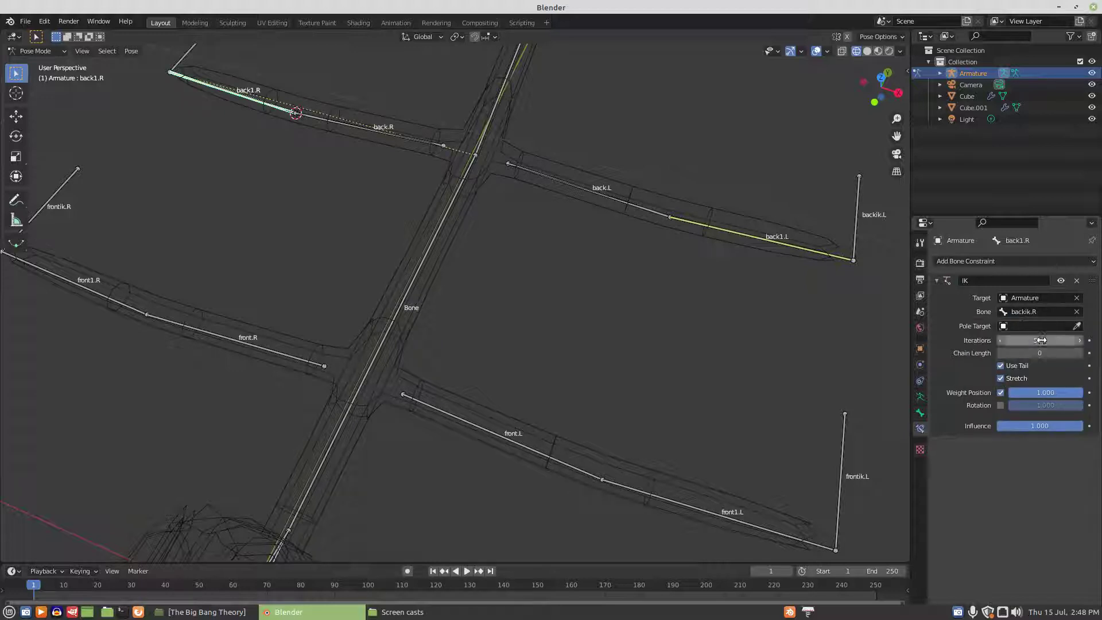
# Step: Give the back1.R IK constraint a chain length of 2 and the Armature's backpole.R bone as pole target
pyautogui.click(1080, 355)
pyautogui.click(1036, 326)
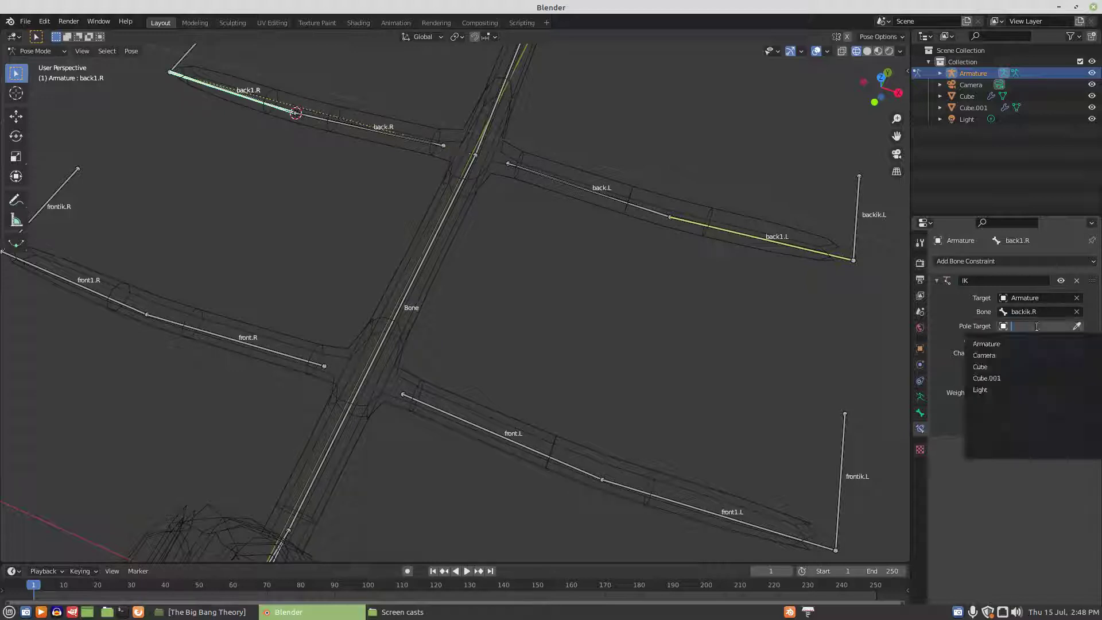
pyautogui.click(1014, 344)
pyautogui.click(1012, 340)
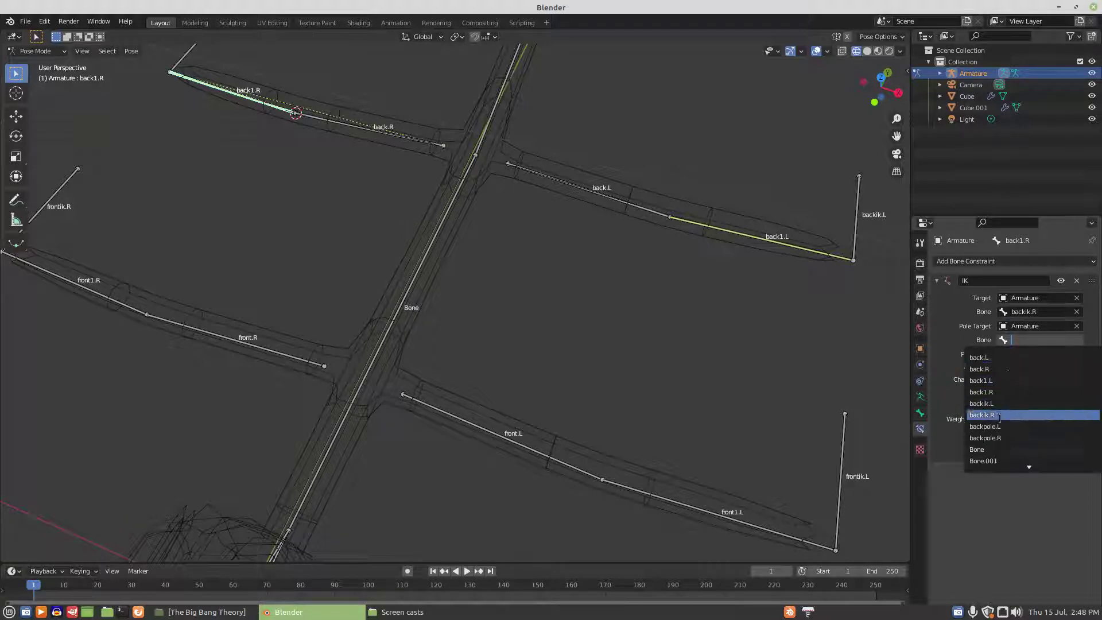
pyautogui.click(1000, 438)
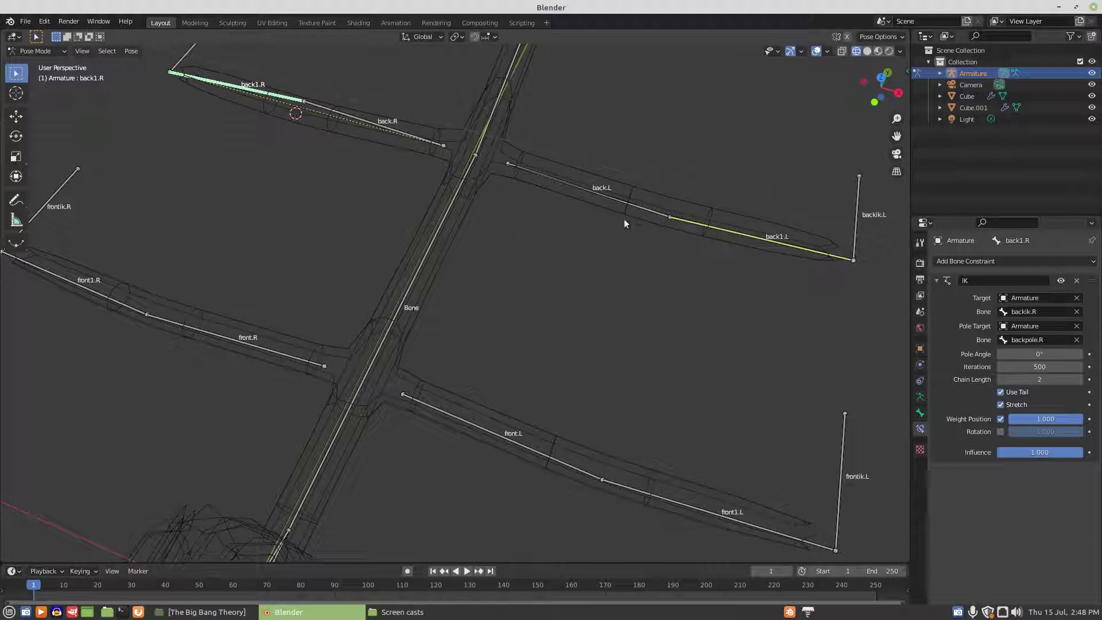
pyautogui.moveTo(557, 239); pyautogui.dragTo(582, 263, button='middle')
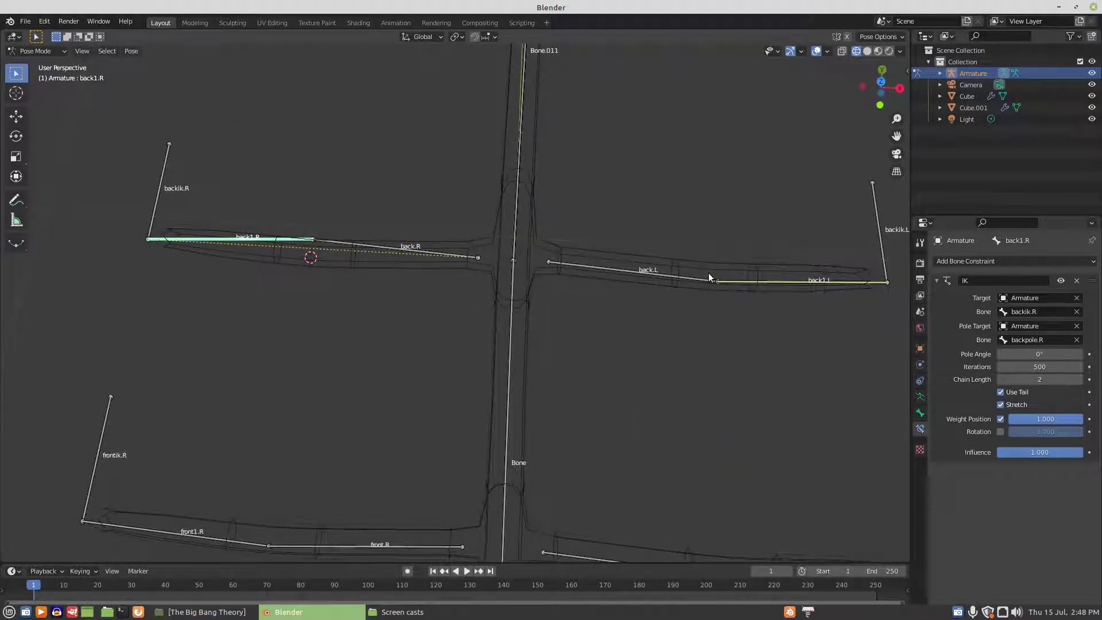
# Step: Delete the IK constraints from the back1.R and back1.L bones
pyautogui.click(1077, 281)
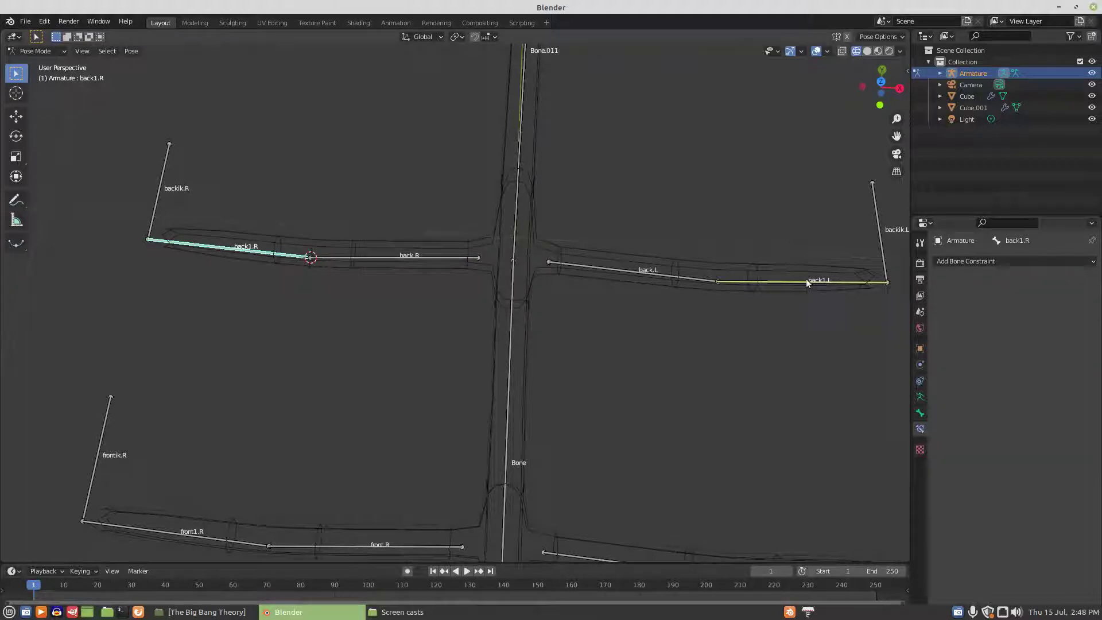
pyautogui.click(806, 281)
pyautogui.click(1077, 282)
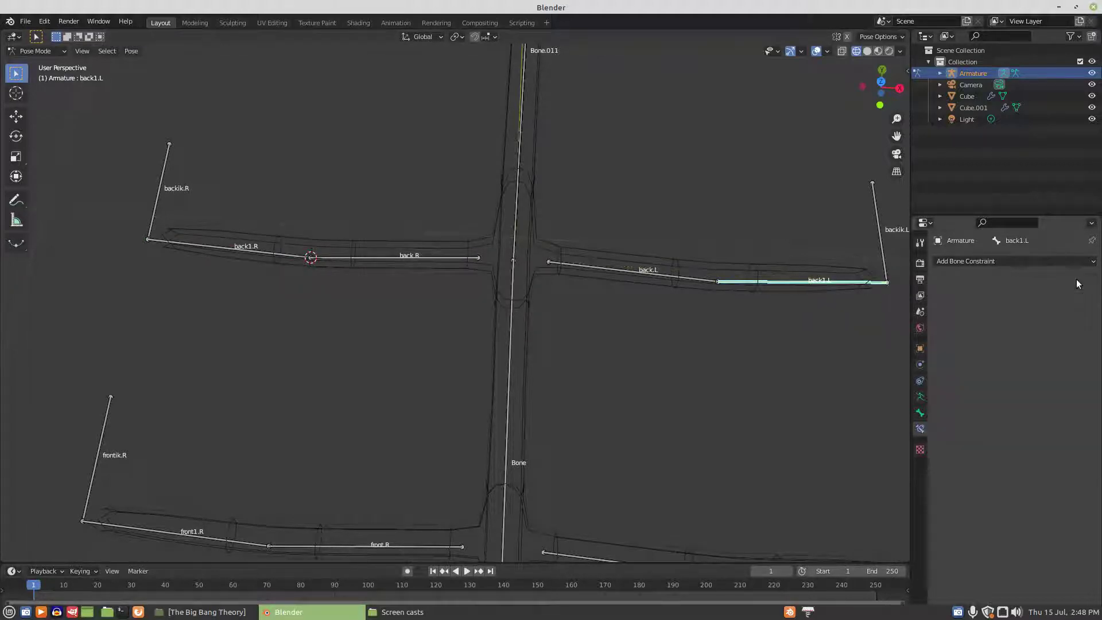
# Step: In Edit Mode, recalculate the roll of all armature bones to the View Axis from the front view, and return to Pose Mode
pyautogui.press('KP_1')
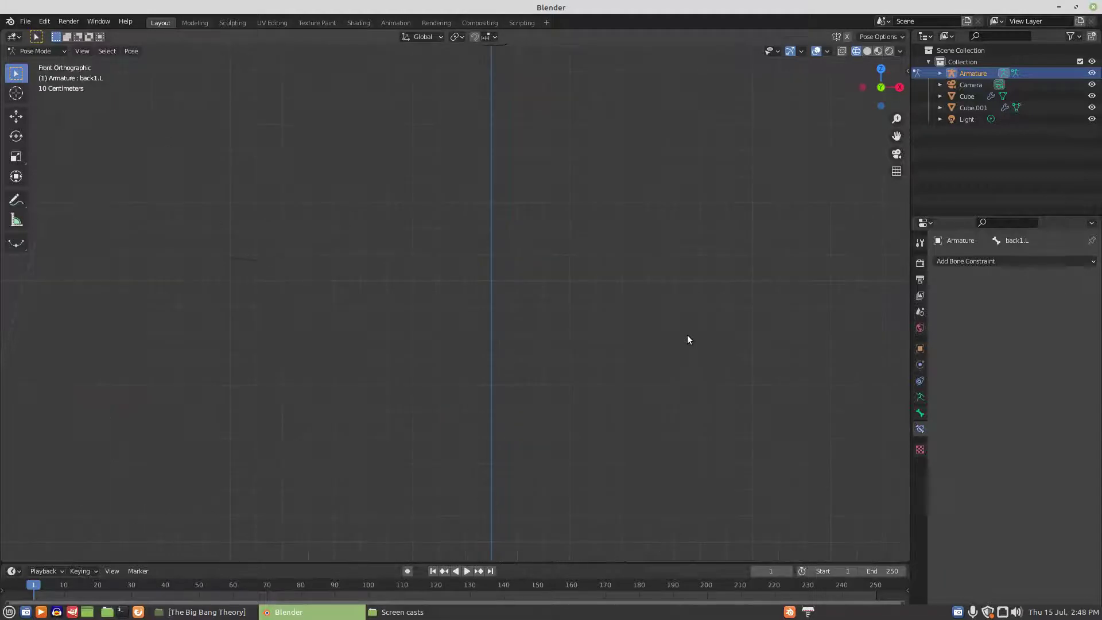
pyautogui.keyDown('shift'); pyautogui.moveTo(621, 234); pyautogui.dragTo(614, 434, button='middle'); pyautogui.keyUp('shift')
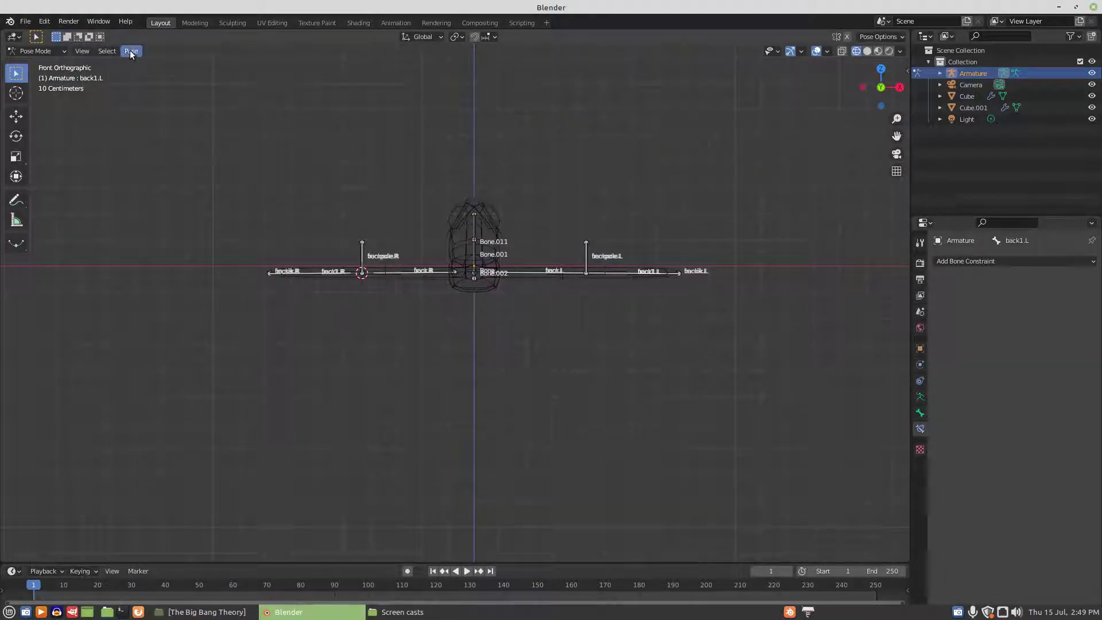
pyautogui.click(64, 51)
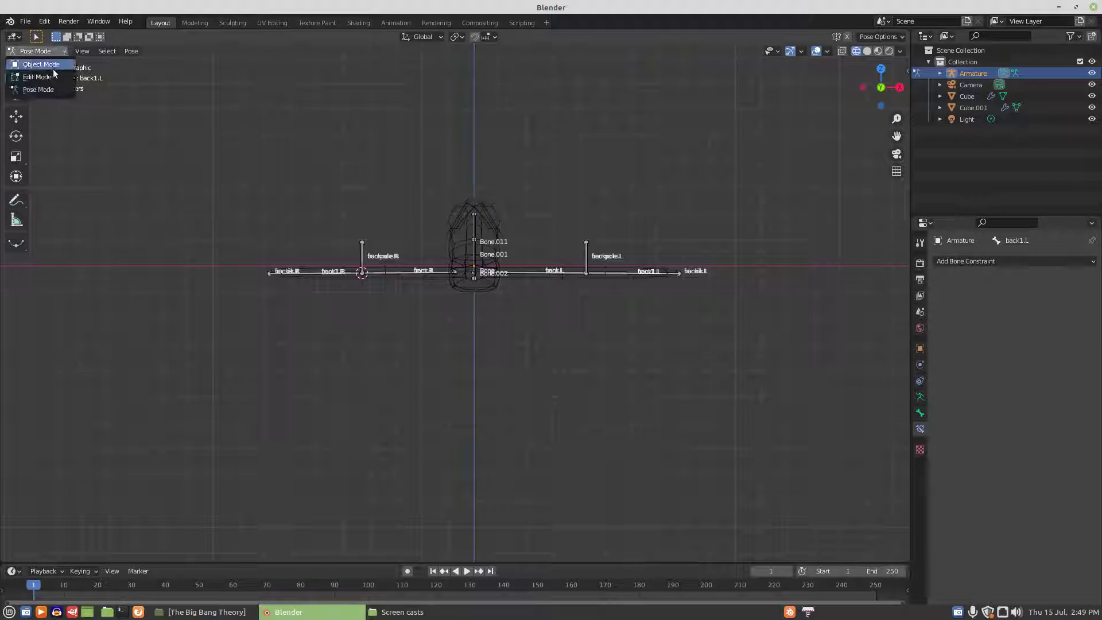
pyautogui.click(53, 75)
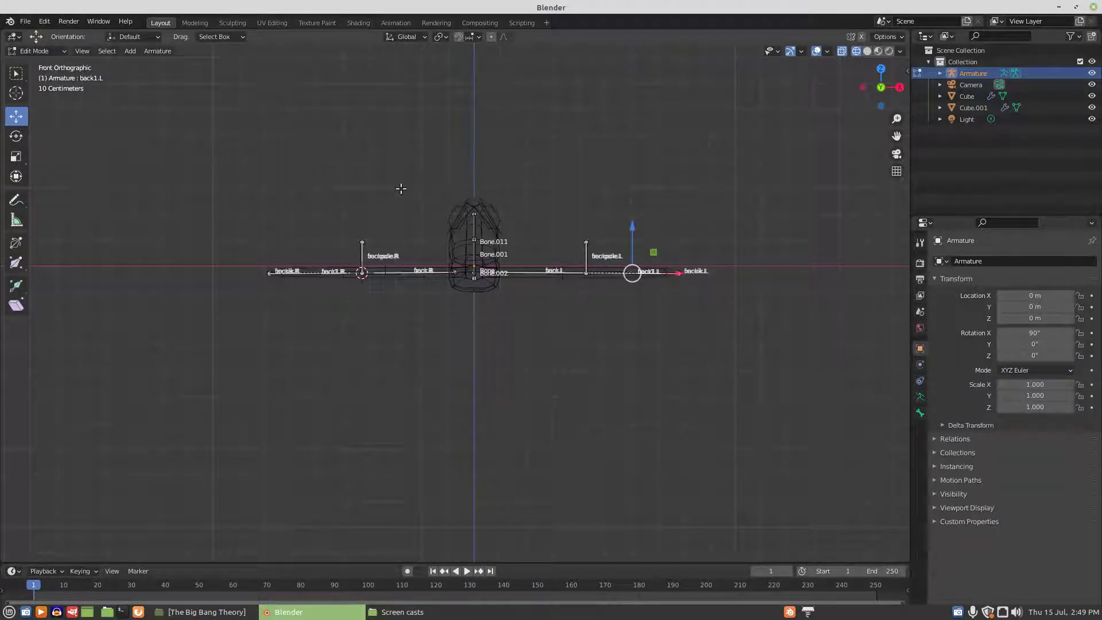
pyautogui.press('a')
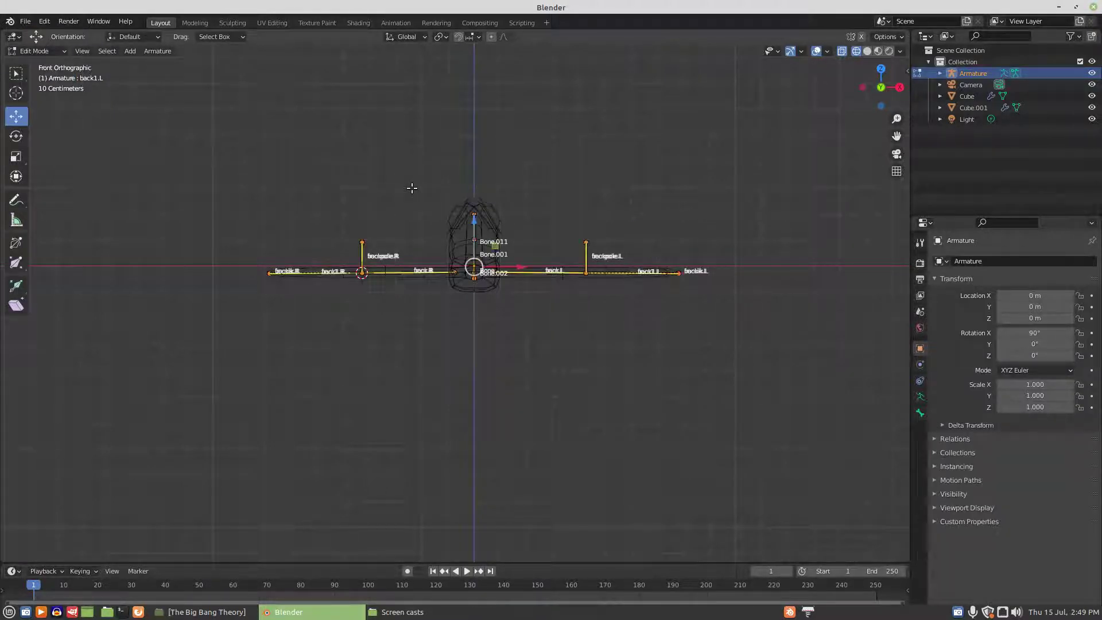
pyautogui.click(155, 51)
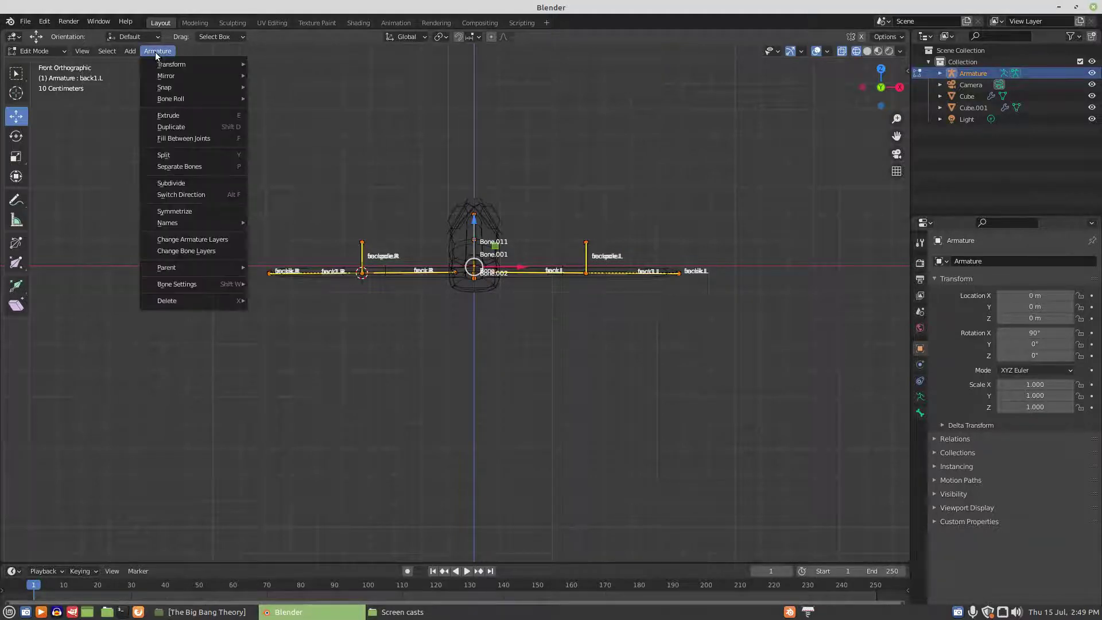
pyautogui.moveTo(190, 99)
pyautogui.moveTo(275, 100)
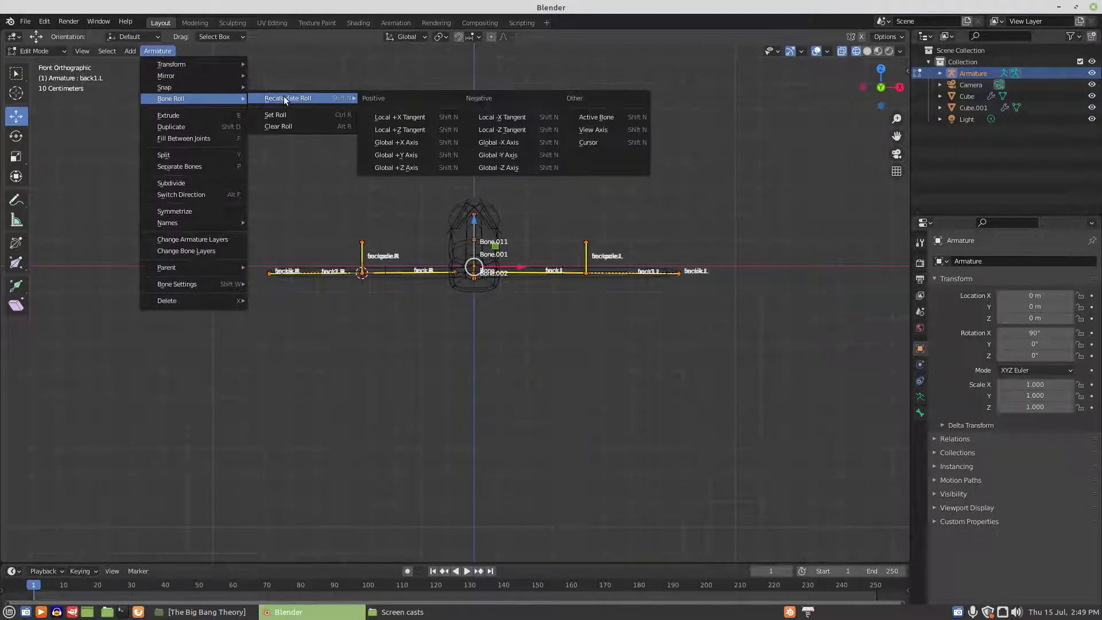
pyautogui.click(595, 131)
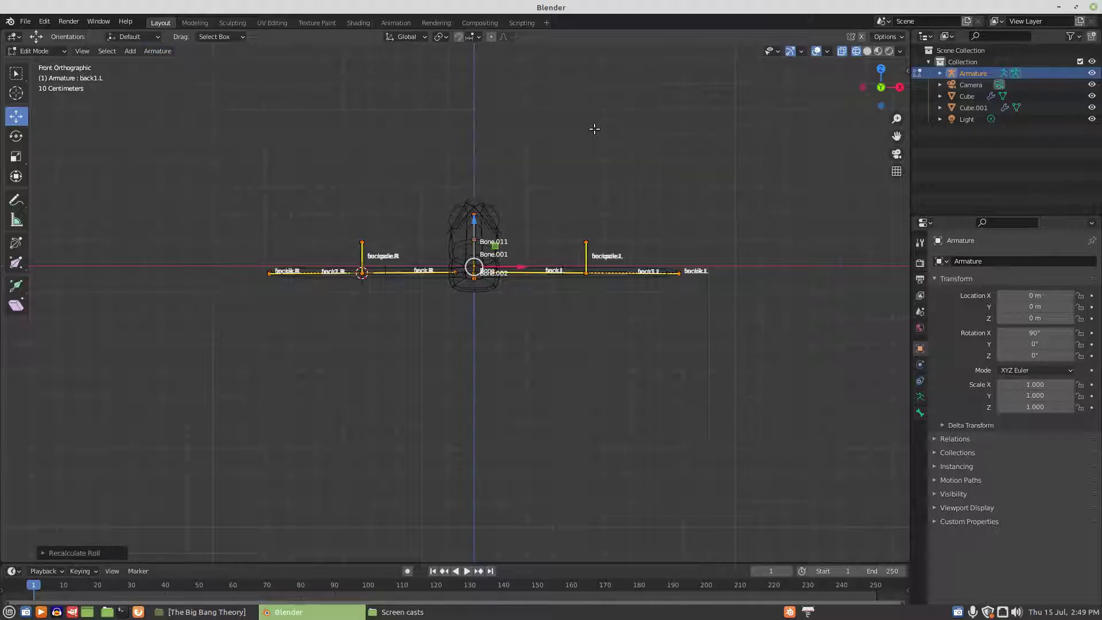
pyautogui.click(63, 51)
pyautogui.click(51, 92)
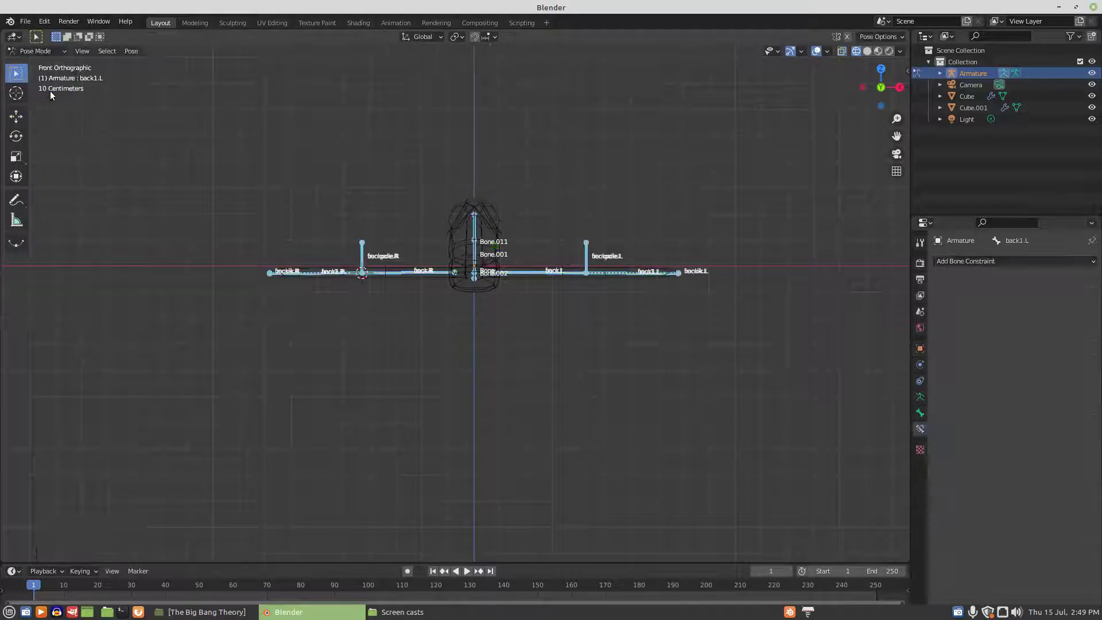
# Step: Add an Inverse Kinematics constraint to the back1.L bone, targeting the Armature's backik.L bone
pyautogui.moveTo(536, 109); pyautogui.dragTo(453, 157, button='middle')
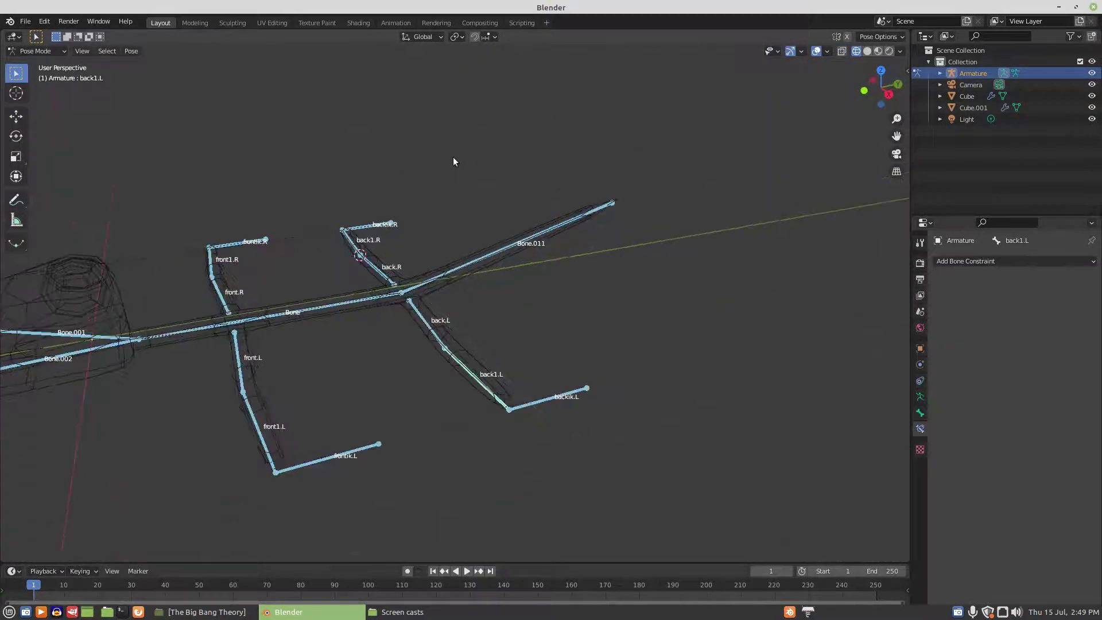
pyautogui.scroll(3, 473, 362)
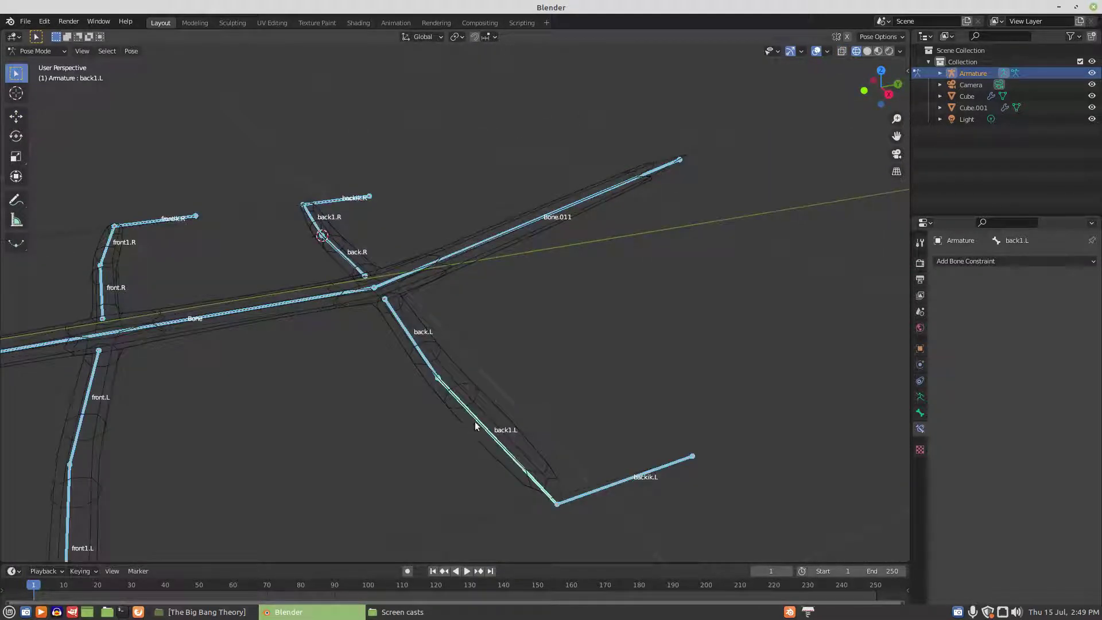
pyautogui.click(475, 426)
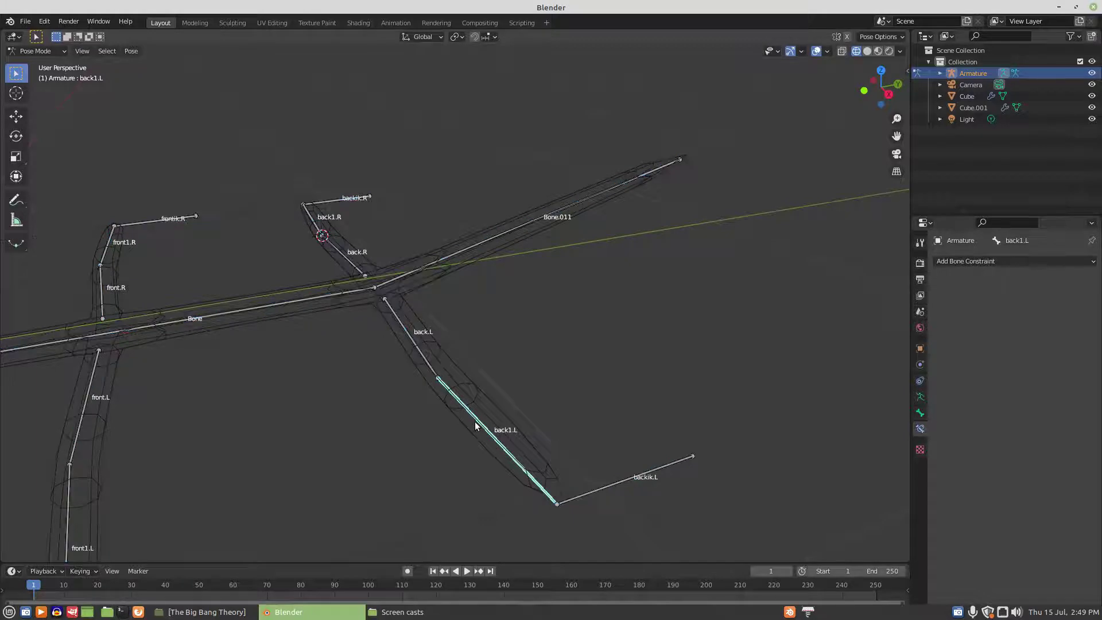
pyautogui.click(1006, 270)
pyautogui.click(976, 322)
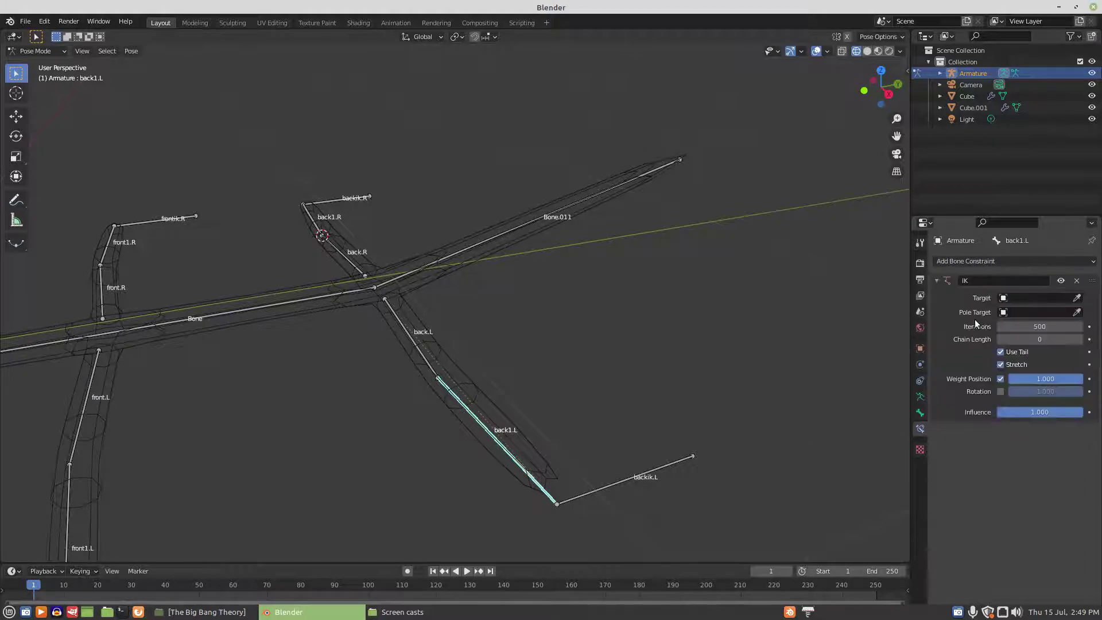
pyautogui.click(1021, 297)
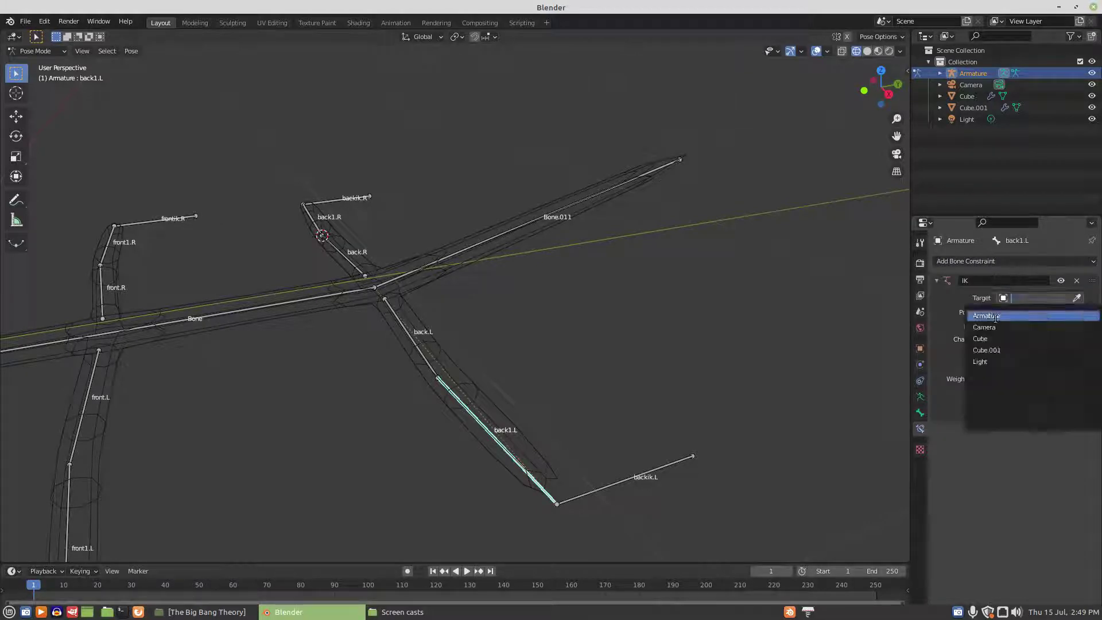
pyautogui.click(996, 317)
pyautogui.click(1023, 311)
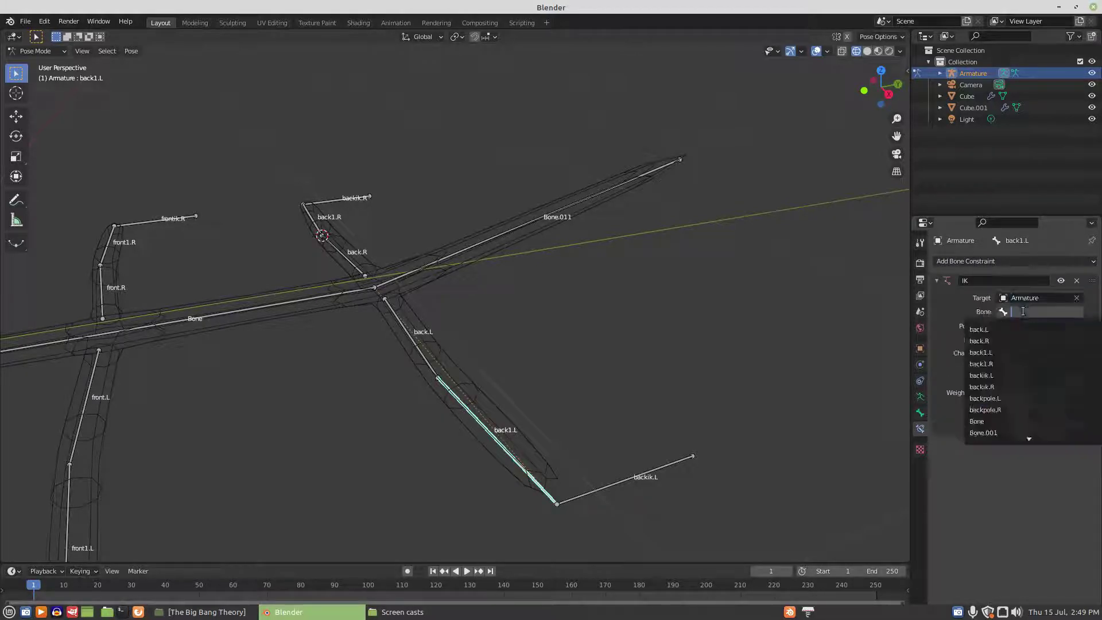
pyautogui.click(1006, 376)
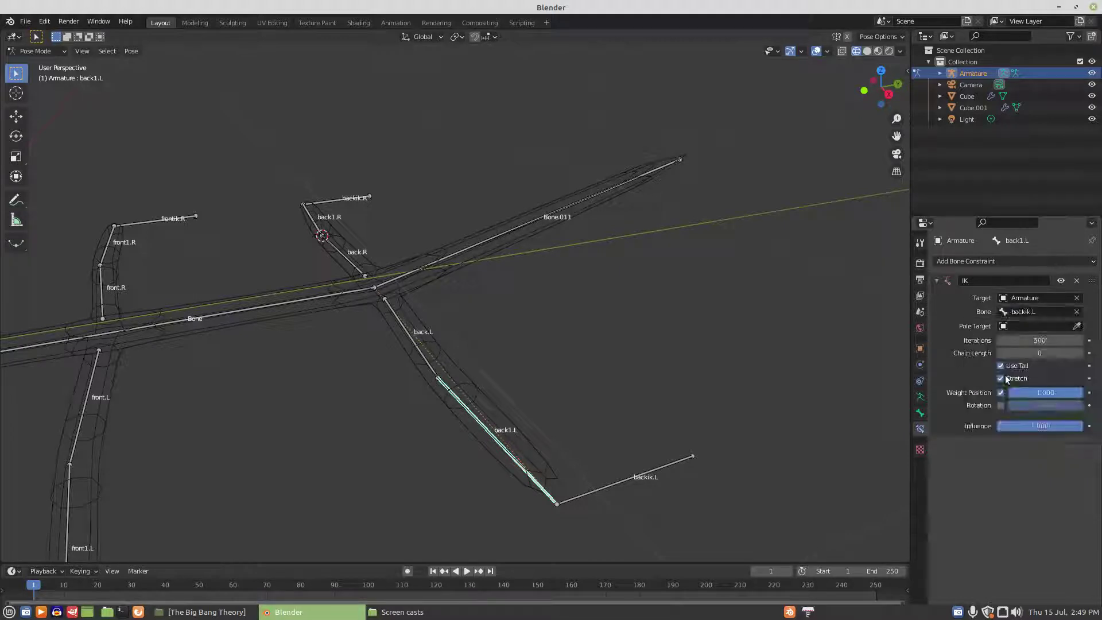
# Step: Give the back1.L IK constraint a chain length of 2 and the Armature's backpole.L bone as pole target
pyautogui.click(1081, 354)
pyautogui.click(1081, 353)
pyautogui.click(1039, 326)
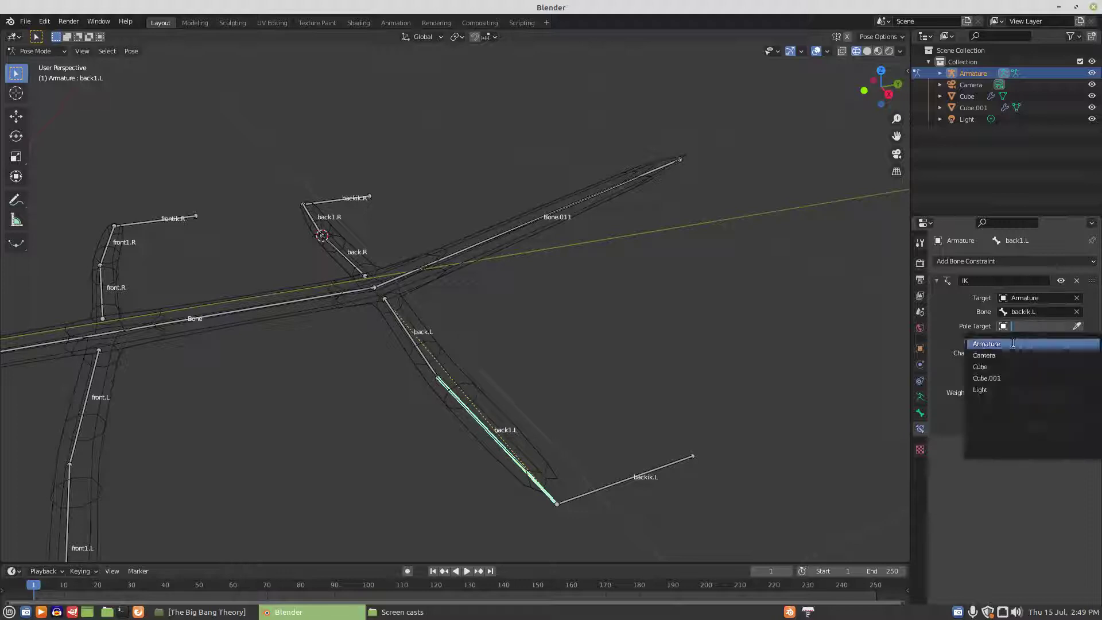
pyautogui.click(1037, 345)
pyautogui.click(1019, 340)
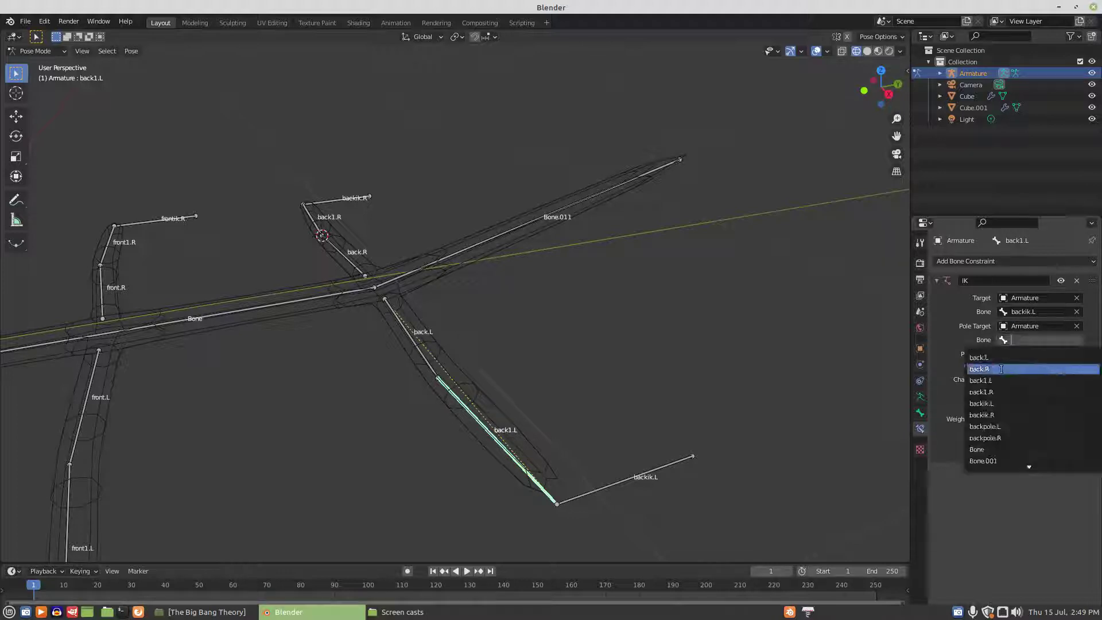
pyautogui.click(1001, 427)
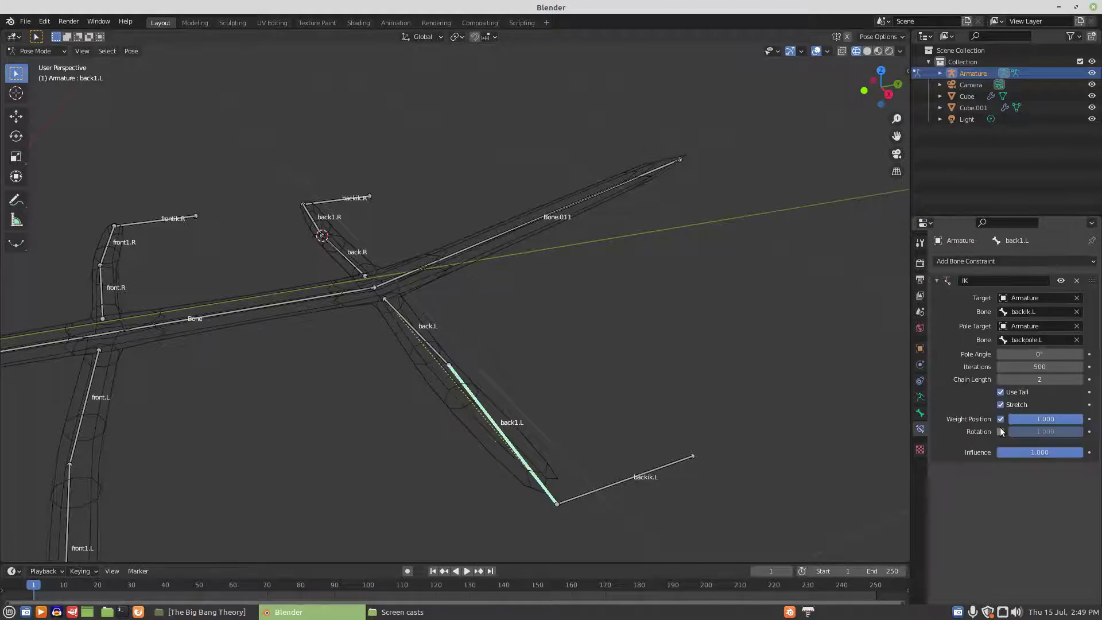
# Step: Try a pole angle of -90° on the back1.L IK constraint
pyautogui.click(1025, 354)
pyautogui.press('BackSpace')
pyautogui.write('-90')
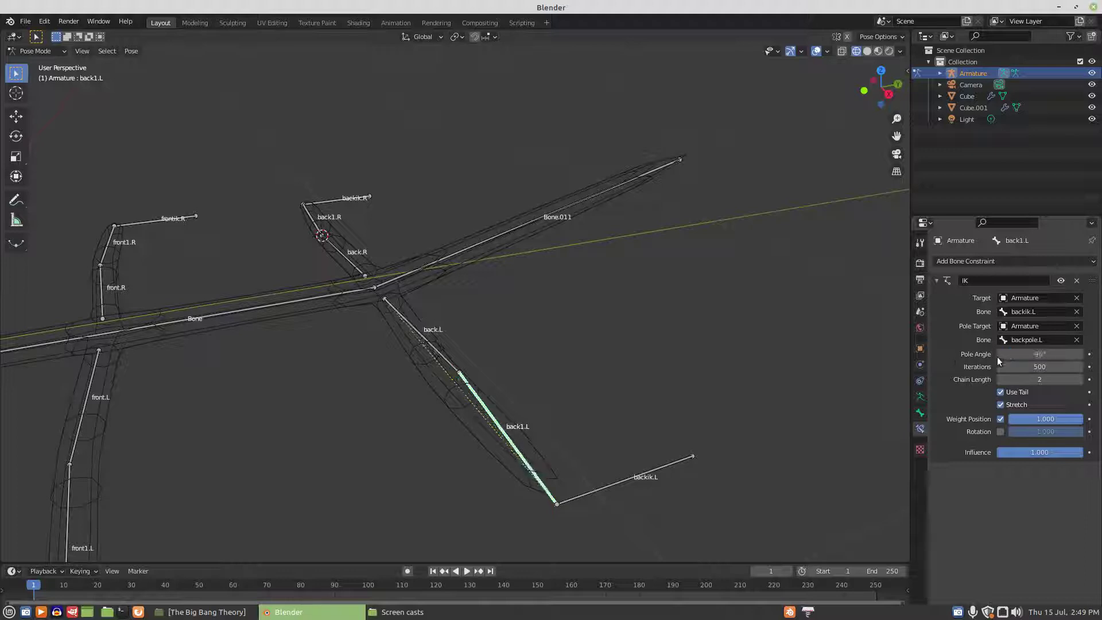
# Step: Set the back1.L IK constraint's pole angle to 90°
pyautogui.write('d')
pyautogui.hotkey('ctrl', 'a')
pyautogui.write('90')
pyautogui.press('Return')
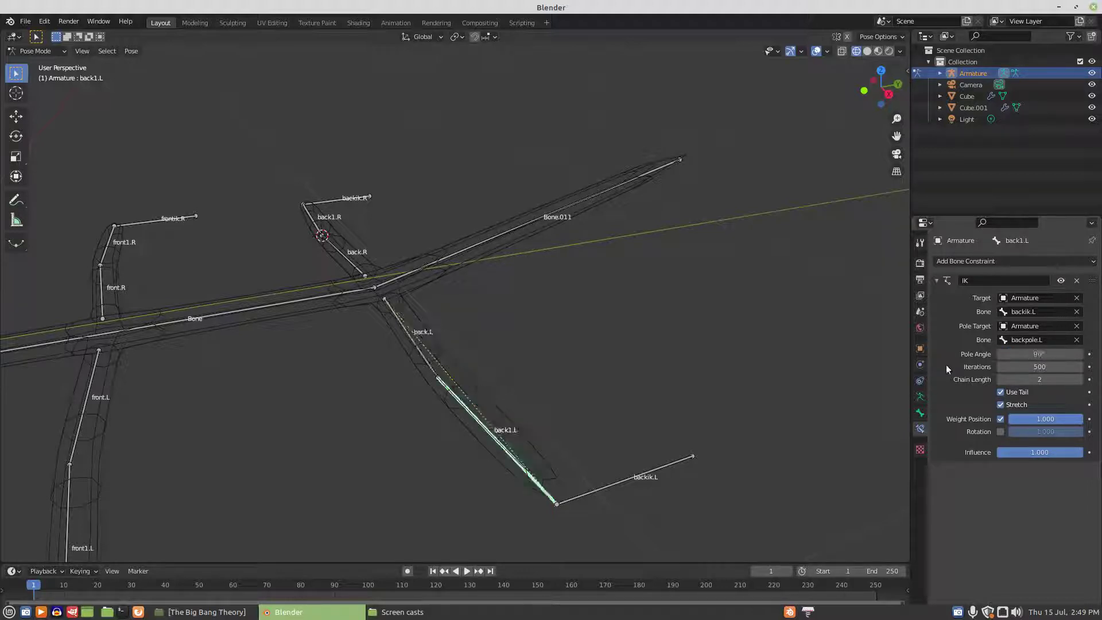
# Step: Add an Inverse Kinematics constraint to the back1.R bone, targeting the Armature's backik.R bone
pyautogui.moveTo(415, 363); pyautogui.dragTo(443, 397, button='middle')
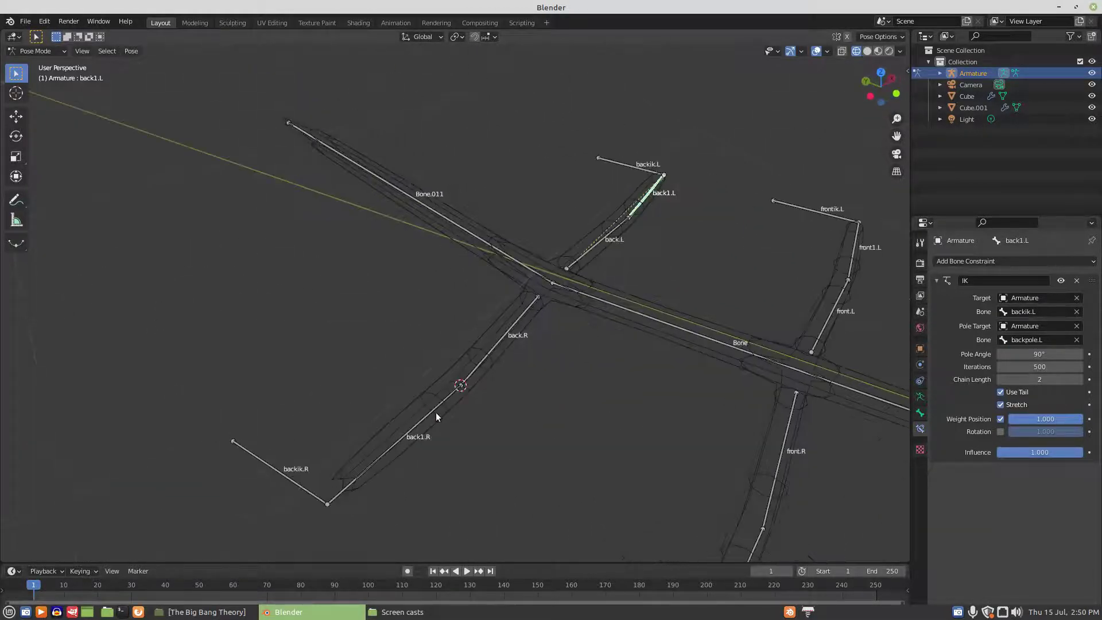
pyautogui.click(435, 412)
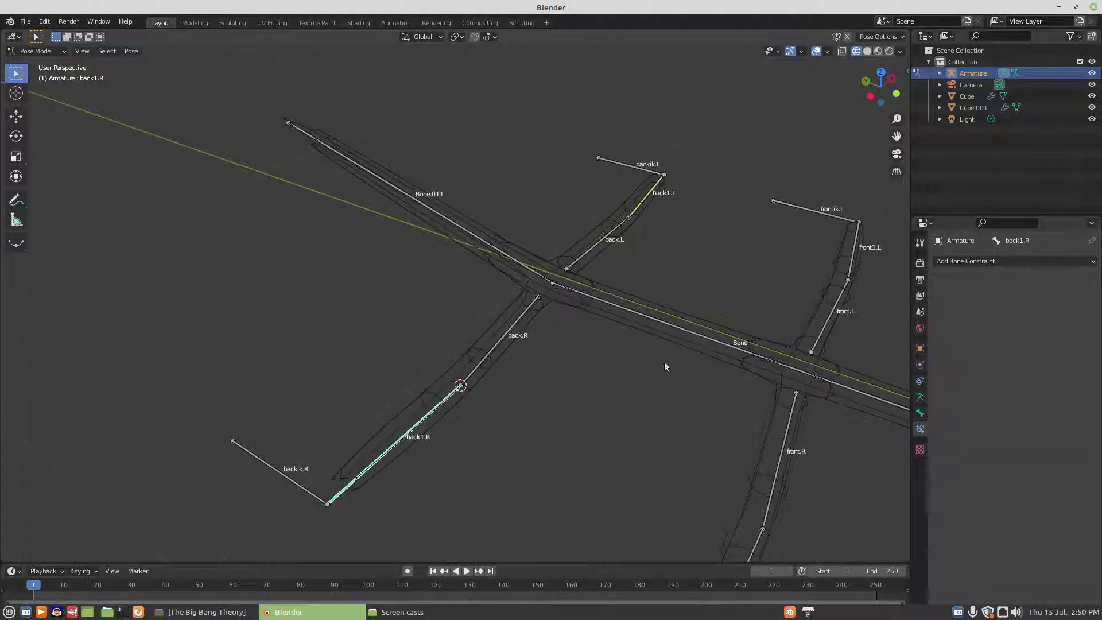
pyautogui.click(974, 263)
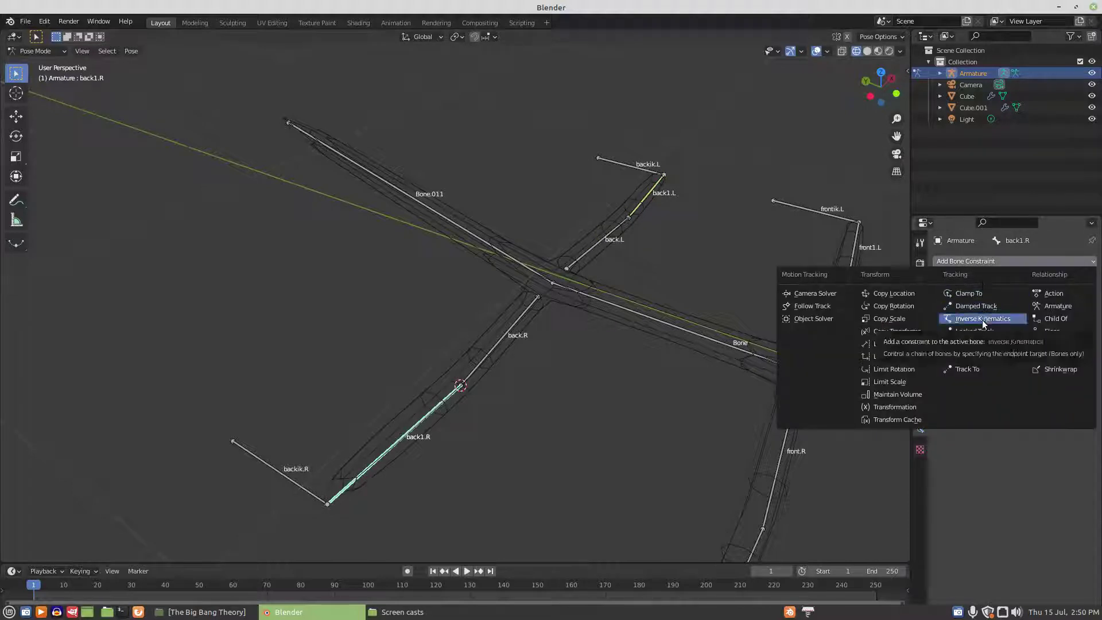
pyautogui.click(984, 319)
pyautogui.click(1026, 298)
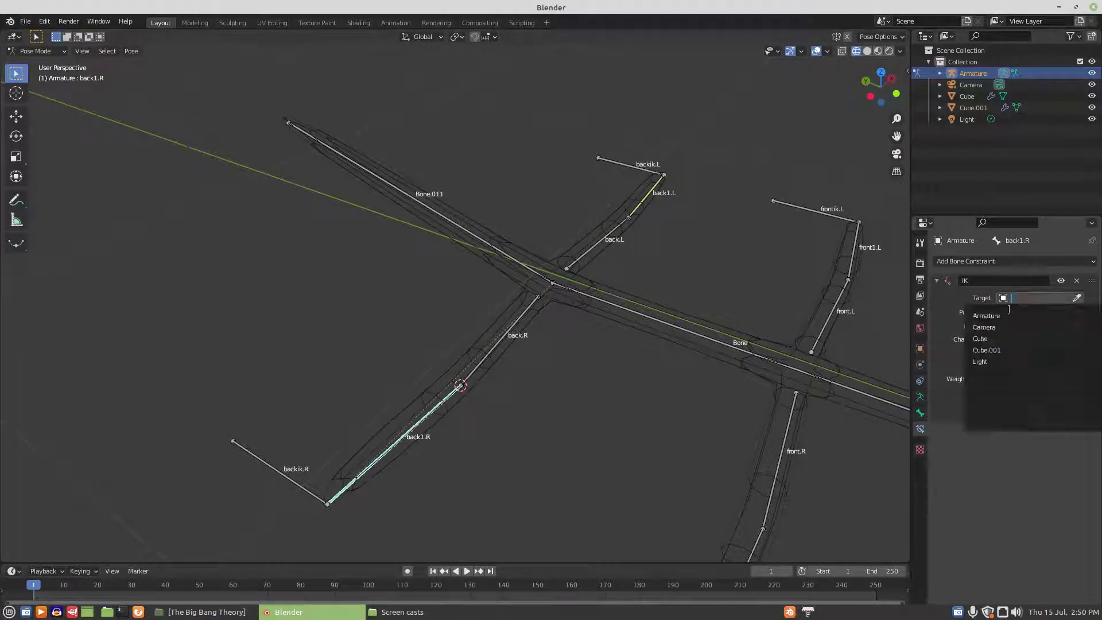
pyautogui.click(999, 316)
pyautogui.click(1011, 312)
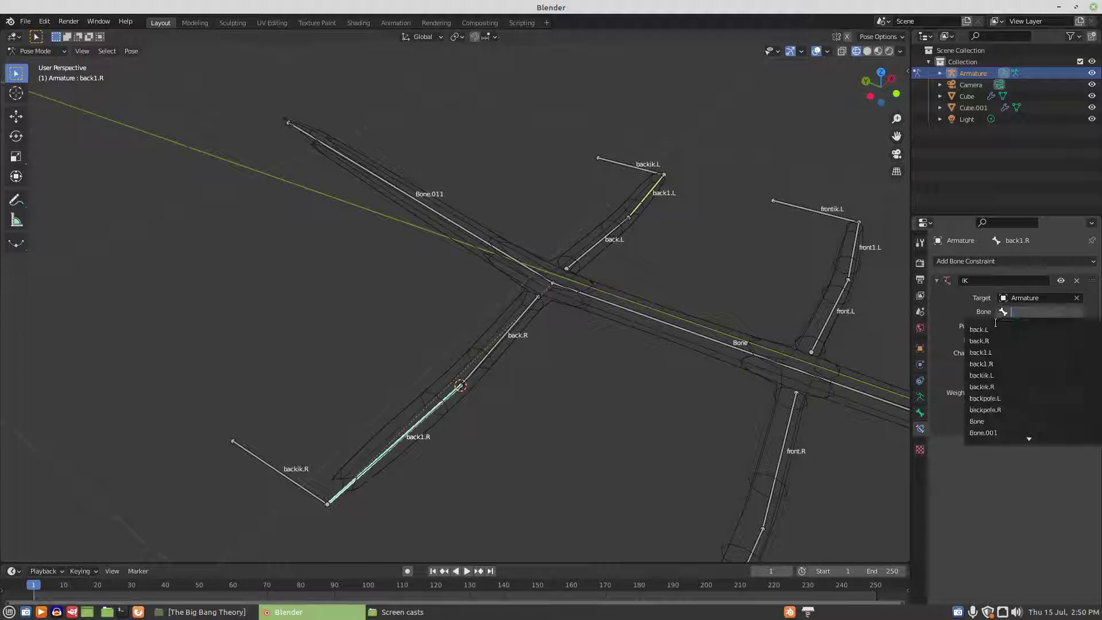
pyautogui.click(997, 387)
# Step: Give the back1.R IK constraint a chain length of 2 and the Armature's backpole.R bone as pole target
pyautogui.click(1024, 326)
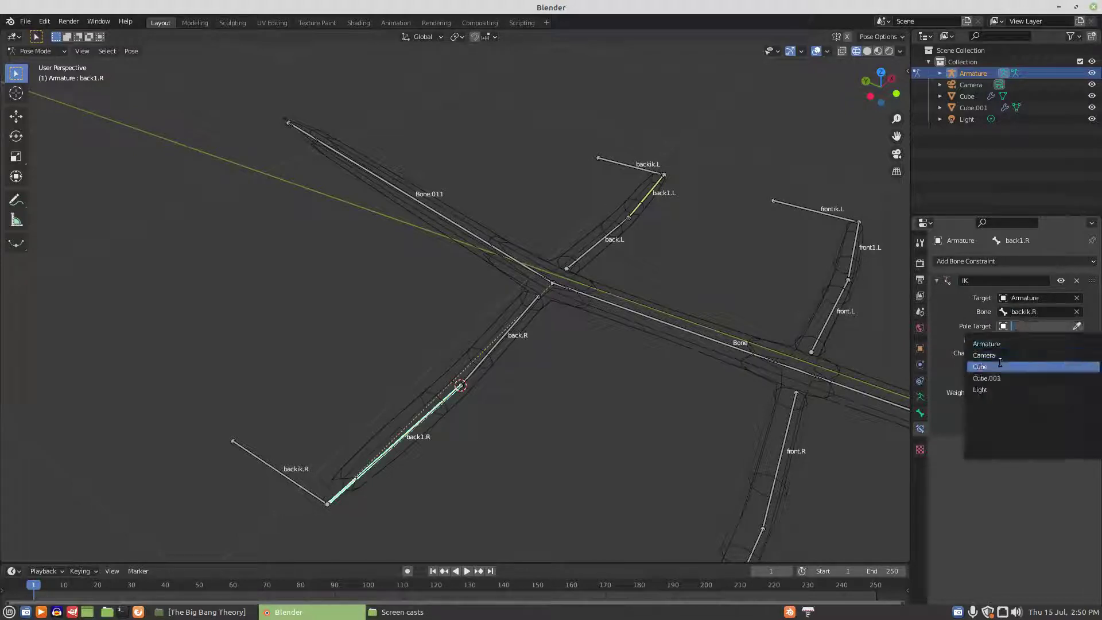
pyautogui.click(1005, 344)
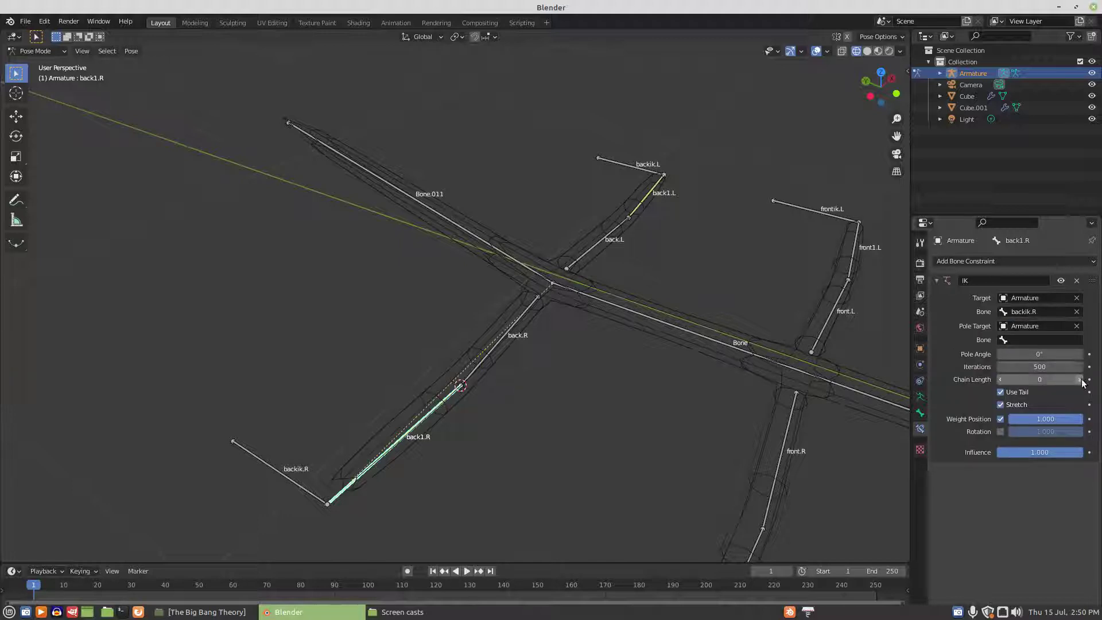
pyautogui.click(1042, 341)
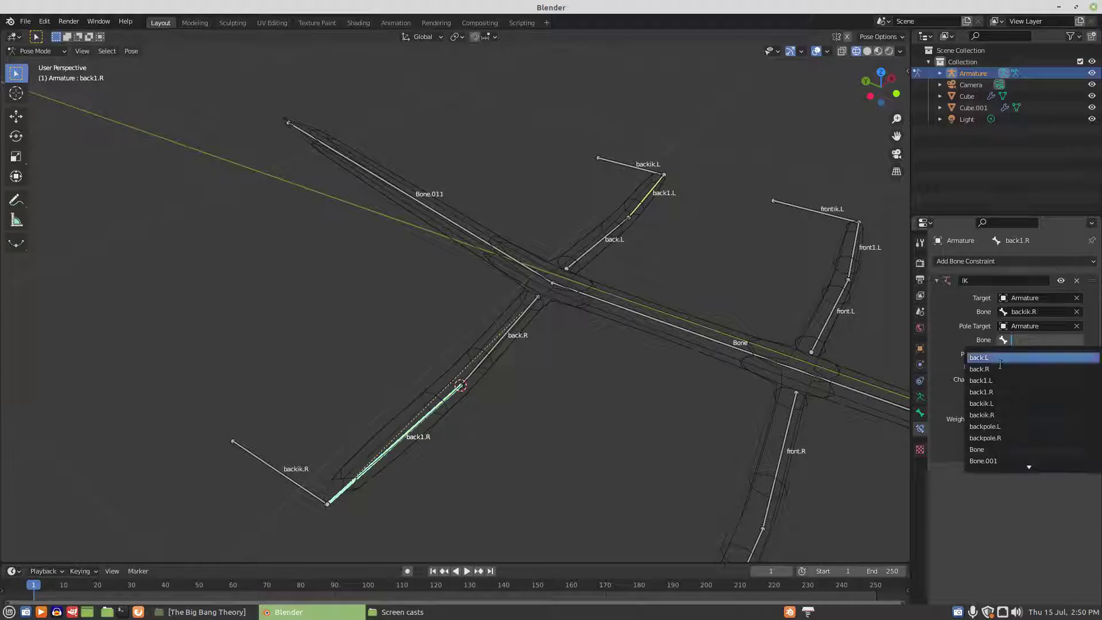
pyautogui.click(1001, 438)
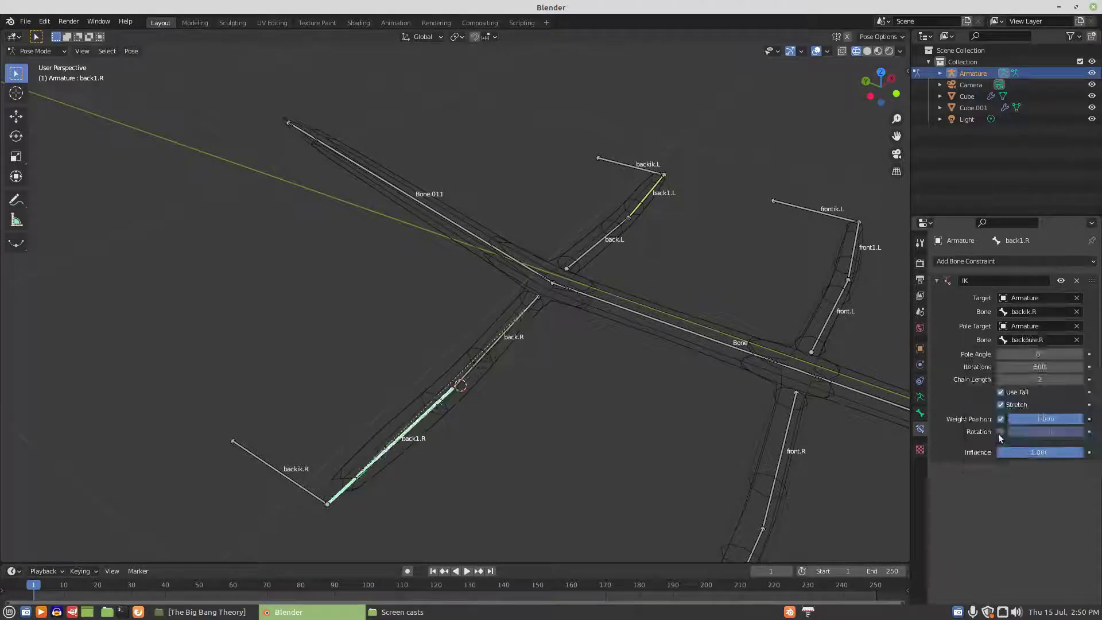
# Step: Try a pole angle of -90° on the back1.R IK constraint
pyautogui.click(1024, 355)
pyautogui.write('0d')
pyautogui.write('-9')
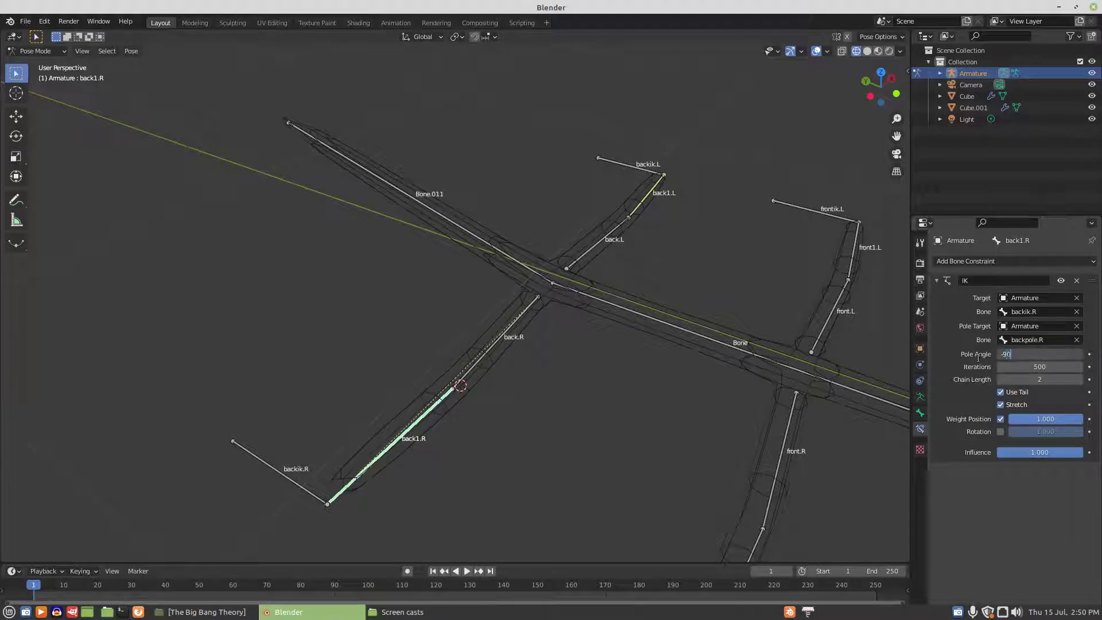
pyautogui.write('0')
pyautogui.press('Return')
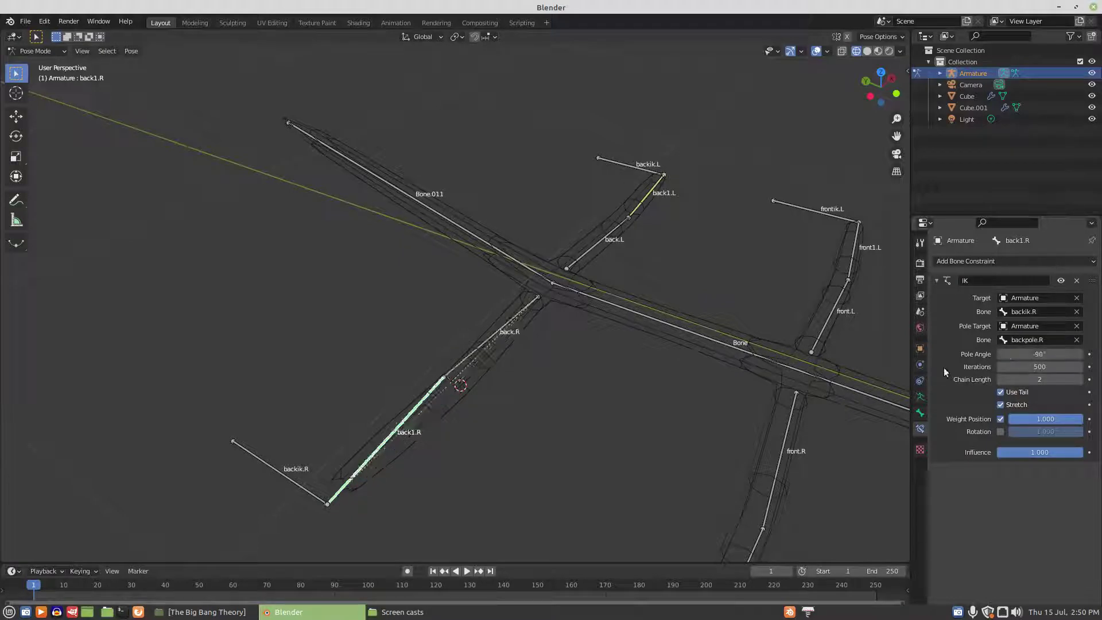
# Step: Set the back1.R IK constraint's pole angle to 90°
pyautogui.click(643, 204)
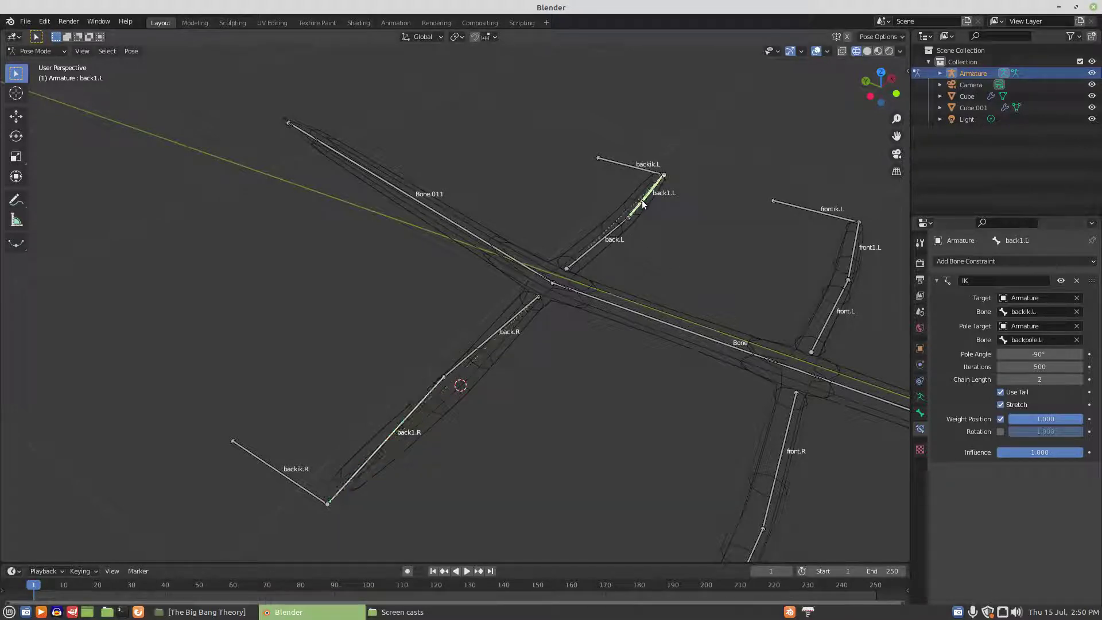
pyautogui.click(435, 393)
pyautogui.click(1046, 355)
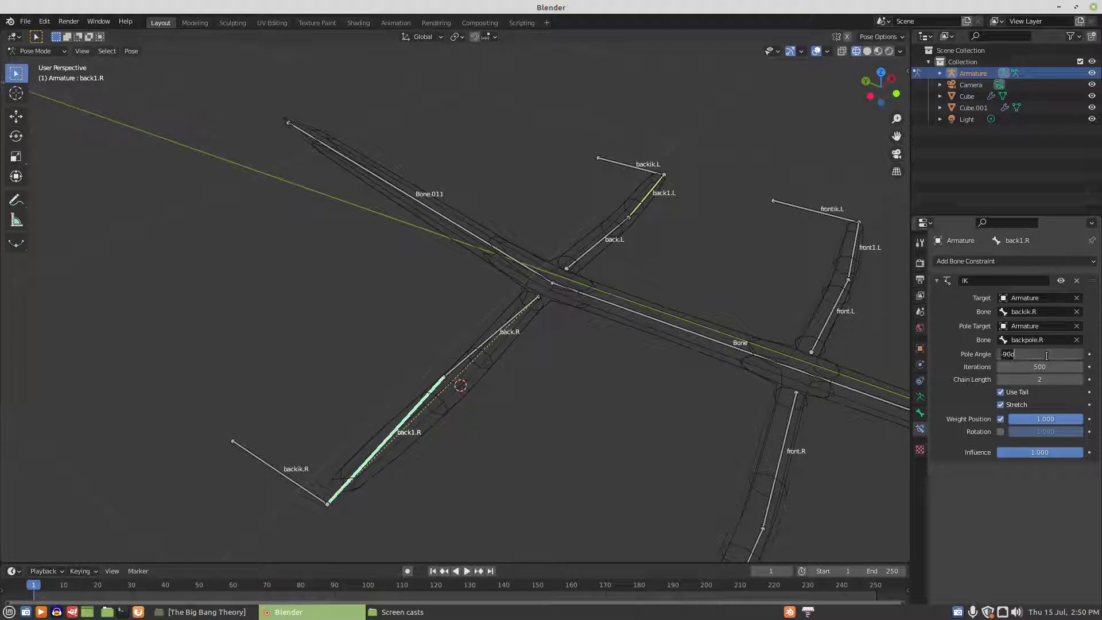
pyautogui.press('Home')
pyautogui.press('Delete')
pyautogui.press('Return')
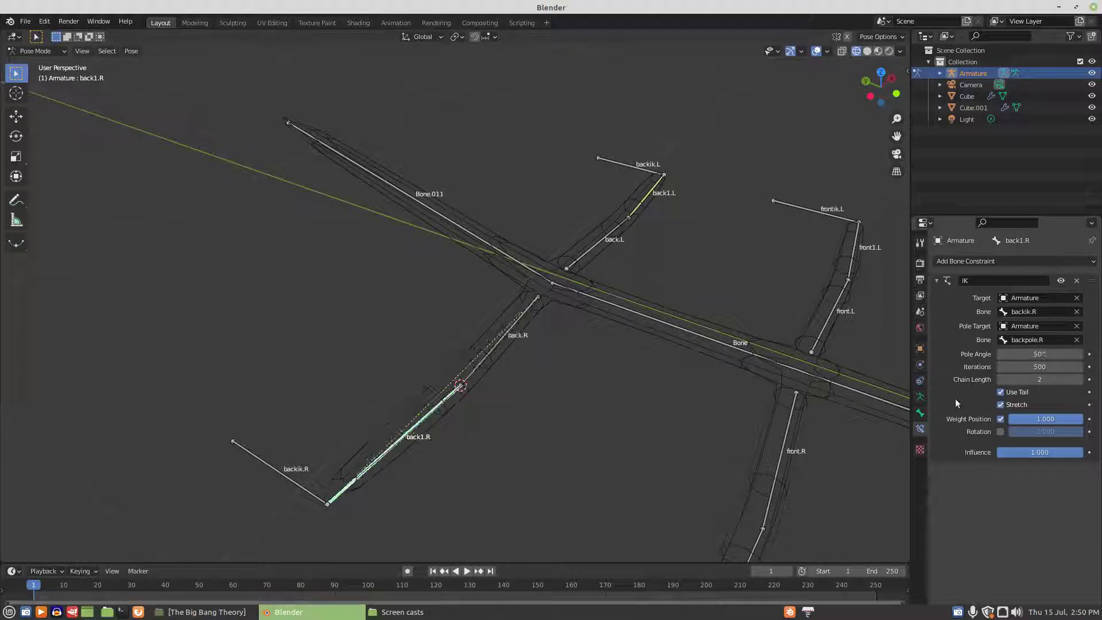
# Step: Add an Inverse Kinematics constraint with a chain length of 2 to the front1.L bone
pyautogui.moveTo(667, 384); pyautogui.dragTo(624, 395, button='middle')
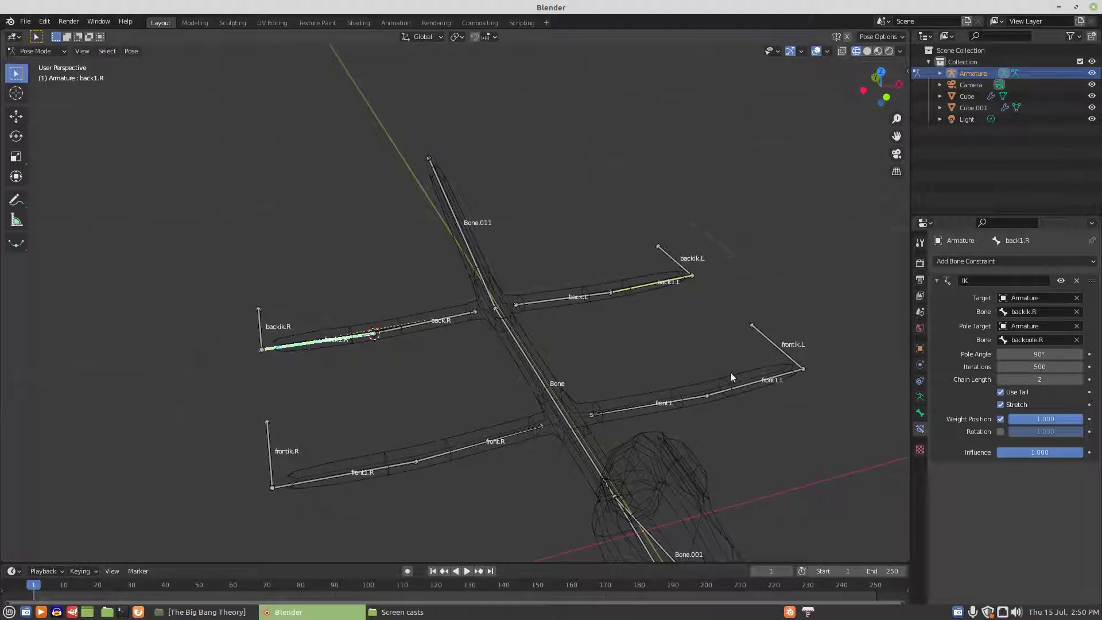
pyautogui.click(747, 382)
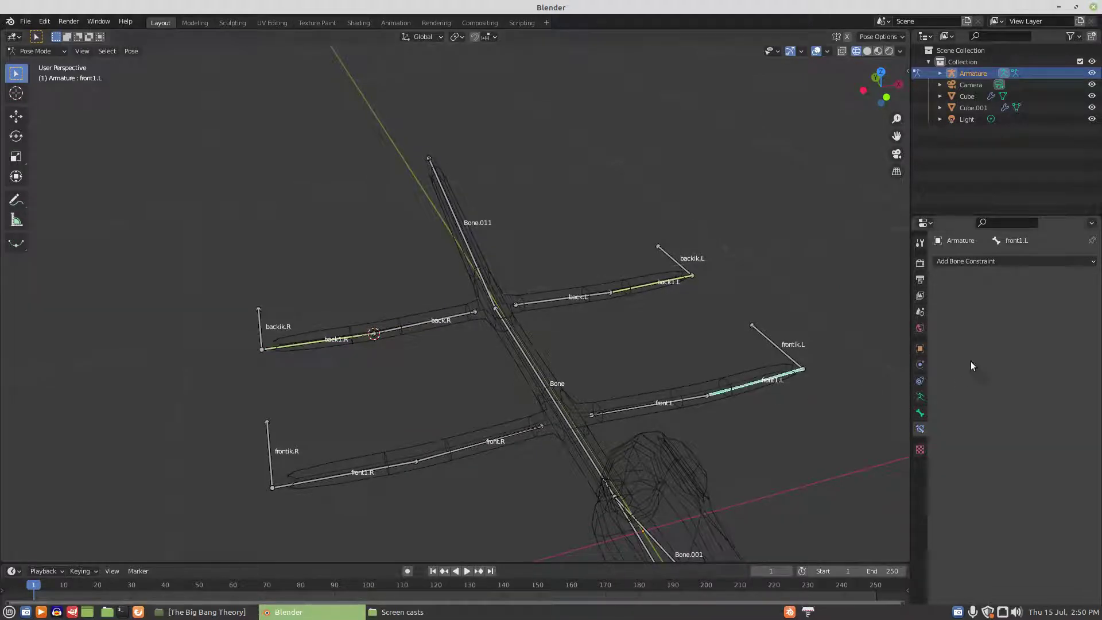
pyautogui.click(983, 261)
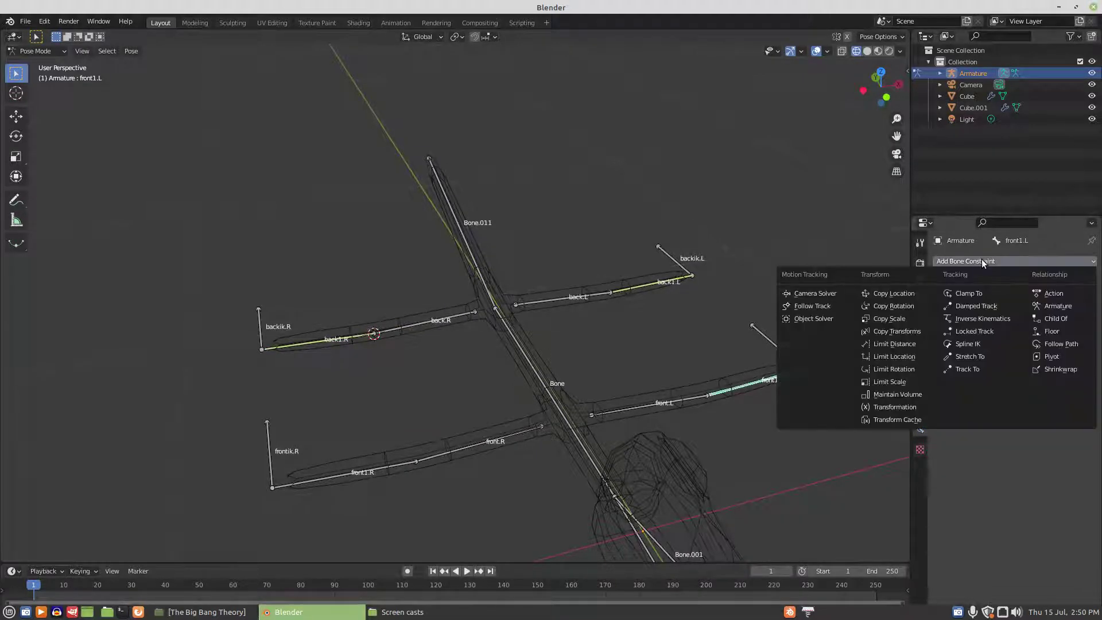
pyautogui.click(973, 320)
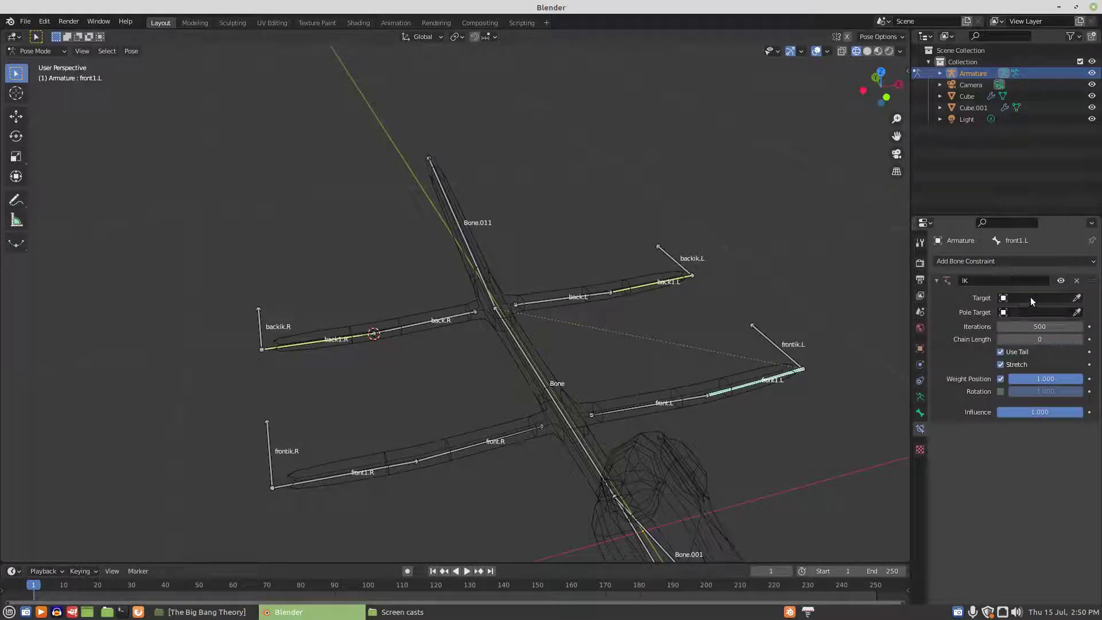
pyautogui.click(1081, 339)
pyautogui.click(1081, 339)
# Step: Target the front1.L IK constraint at the Armature's frontik.L bone
pyautogui.click(1041, 302)
pyautogui.click(1017, 314)
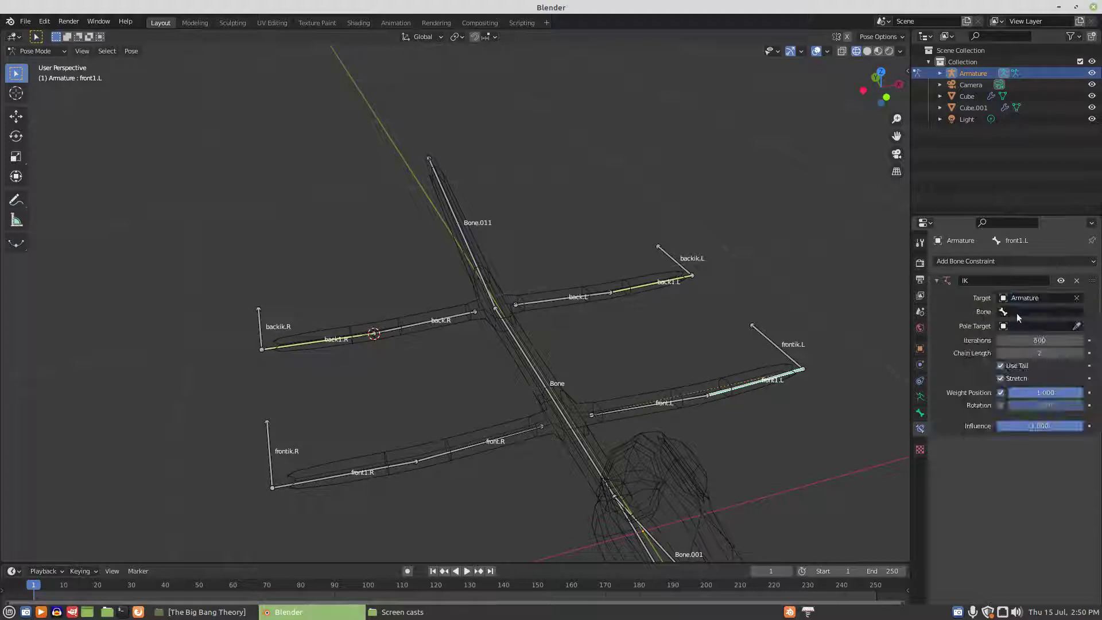
pyautogui.click(1017, 311)
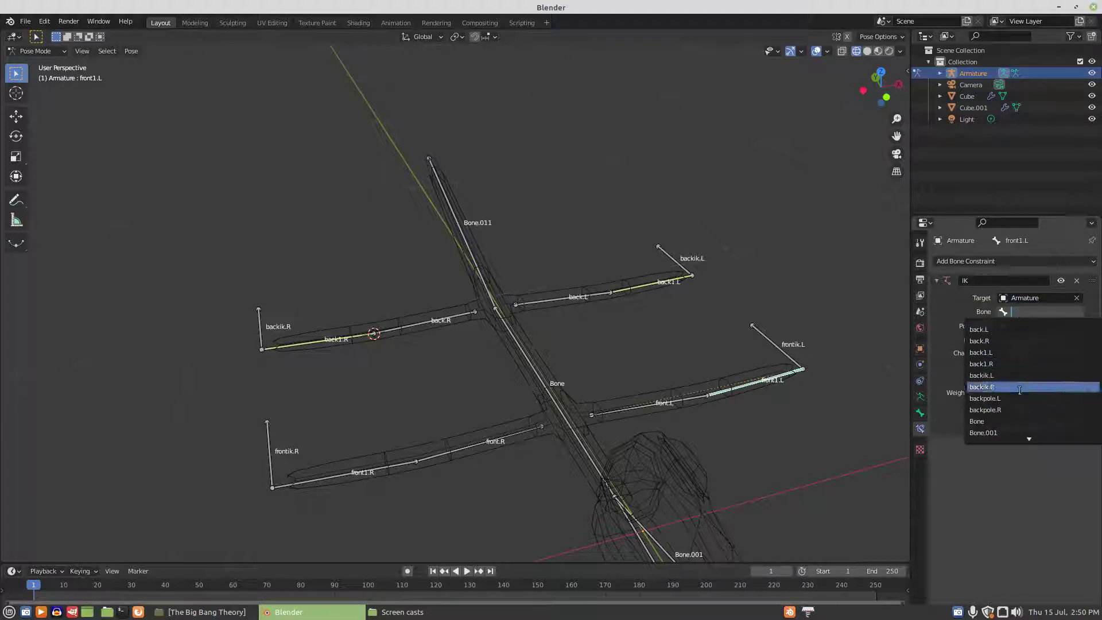
pyautogui.scroll(-8, 1009, 427)
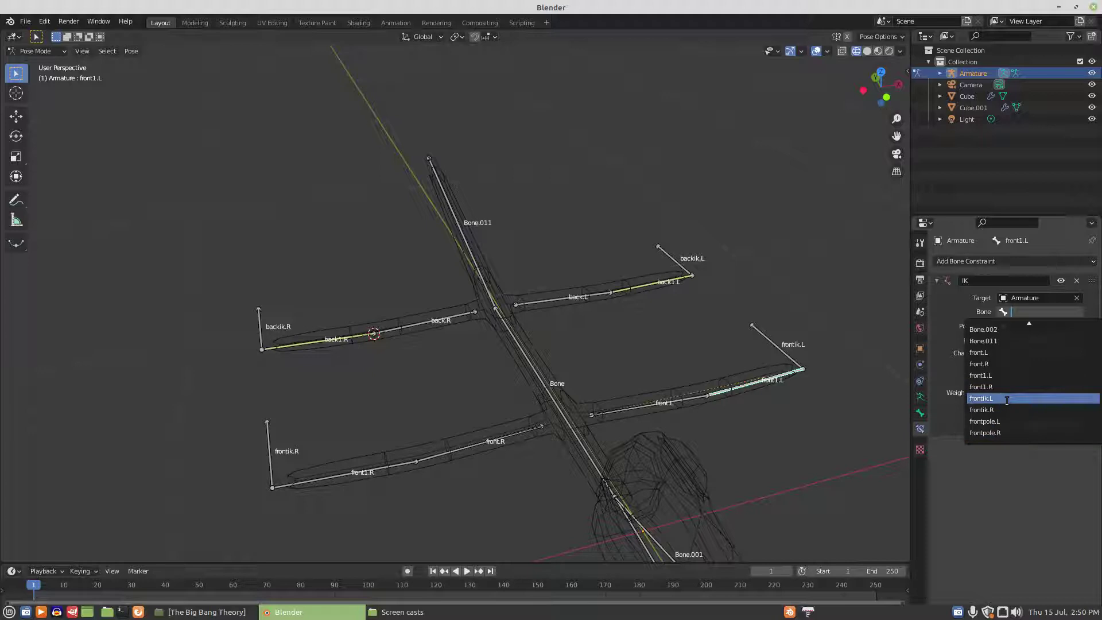
pyautogui.click(1006, 398)
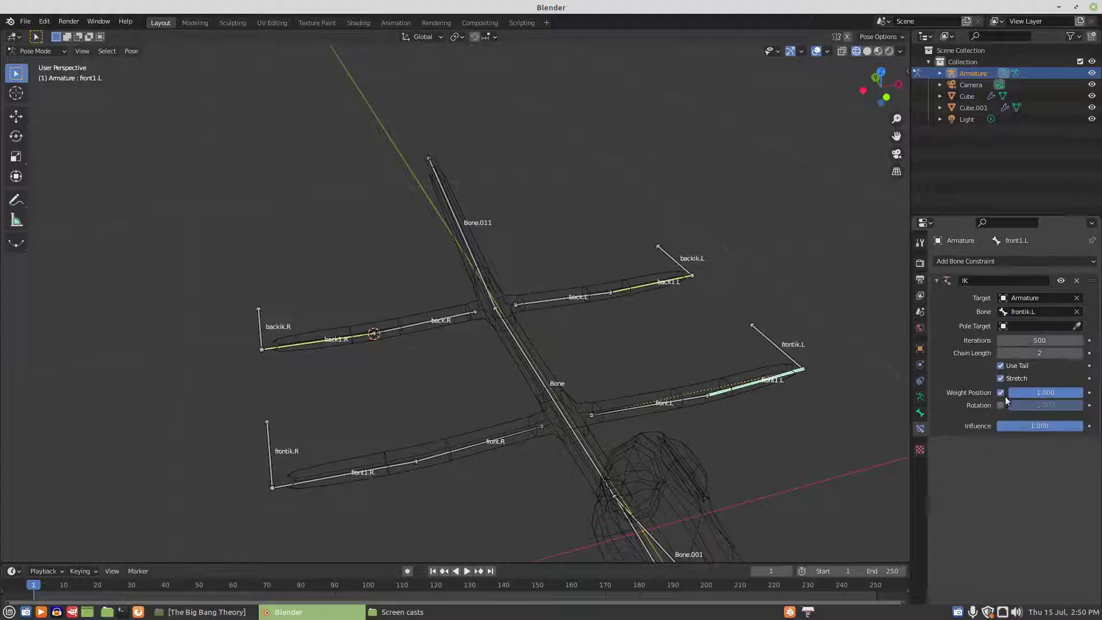
# Step: Assign the Armature's frontpole.L bone as pole target of the front1.L IK constraint
pyautogui.click(1025, 325)
pyautogui.click(1011, 345)
pyautogui.click(1017, 339)
pyautogui.scroll(-12, 1006, 424)
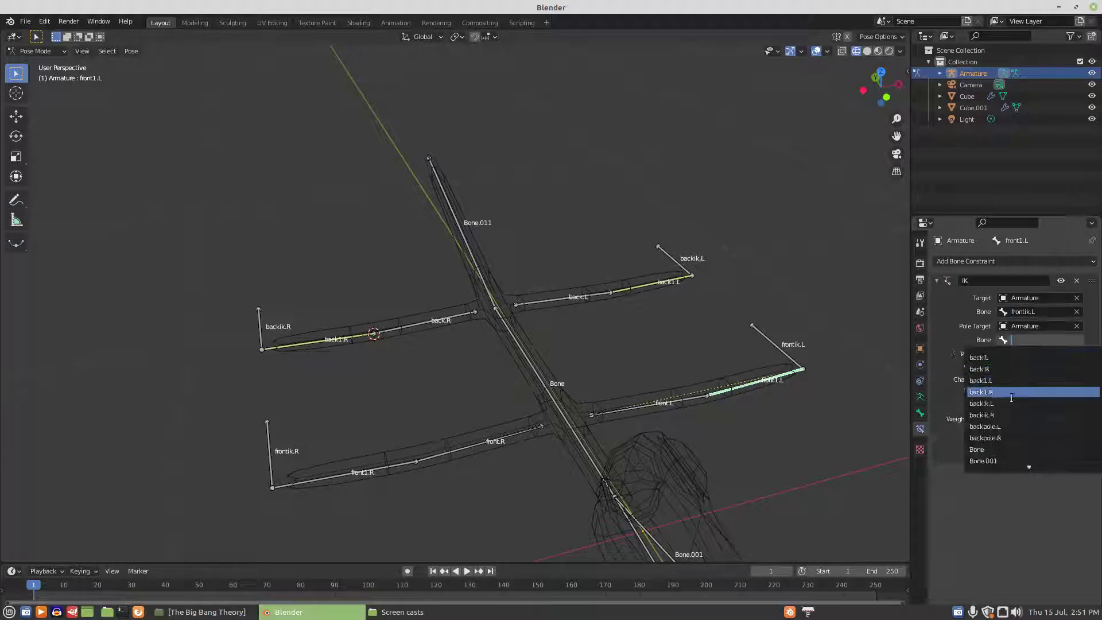
pyautogui.scroll(-2, 1005, 424)
pyautogui.click(993, 450)
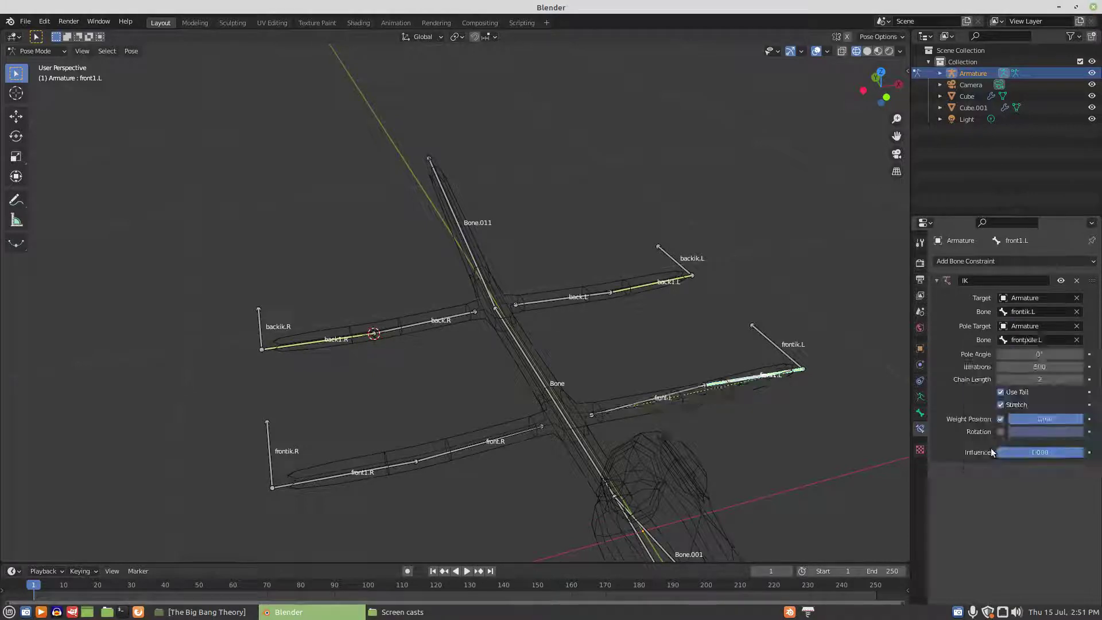
# Step: Set the front1.L IK constraint's pole angle to 90°
pyautogui.click(1037, 356)
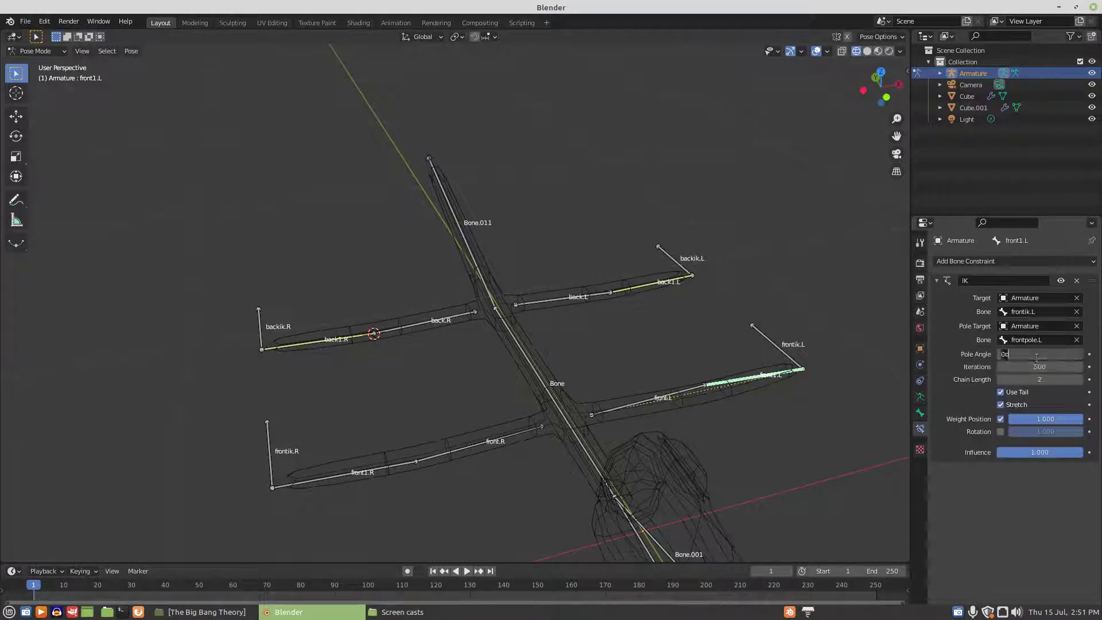
pyautogui.write('90')
pyautogui.press('Return')
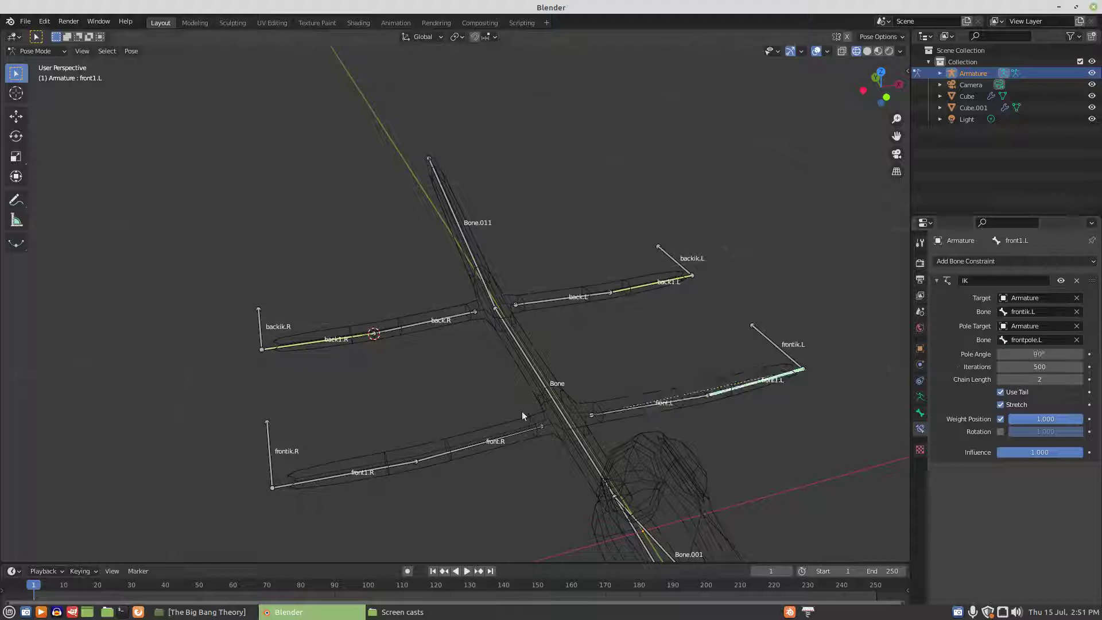
# Step: Add an Inverse Kinematics constraint with a chain length of 2 to the front1.R bone
pyautogui.click(321, 477)
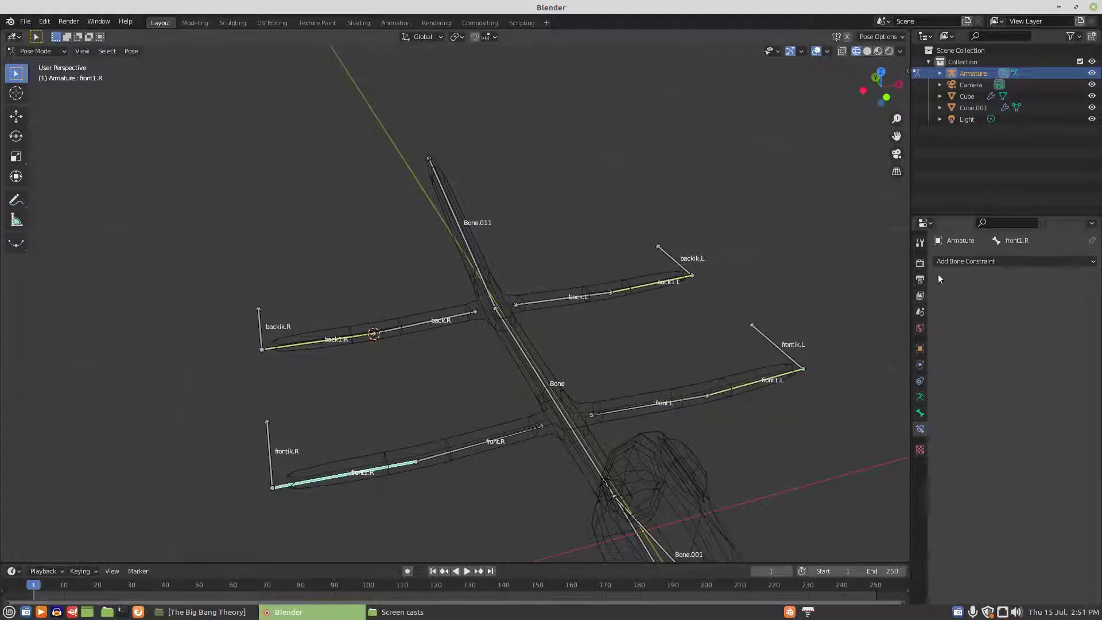
pyautogui.click(957, 261)
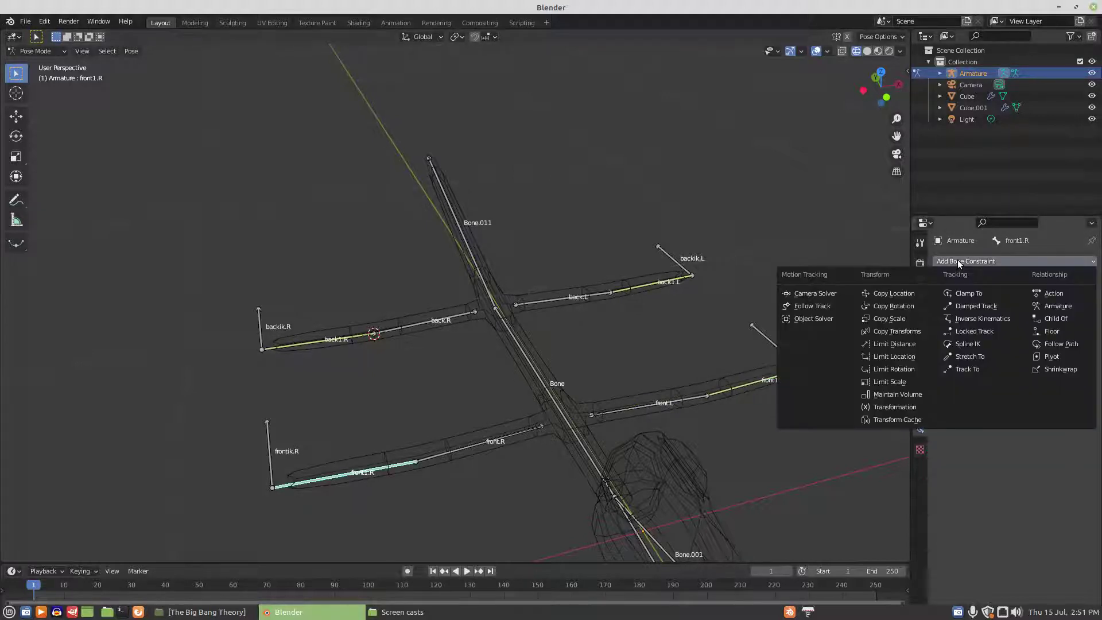
pyautogui.click(980, 320)
pyautogui.click(1080, 340)
pyautogui.click(1081, 340)
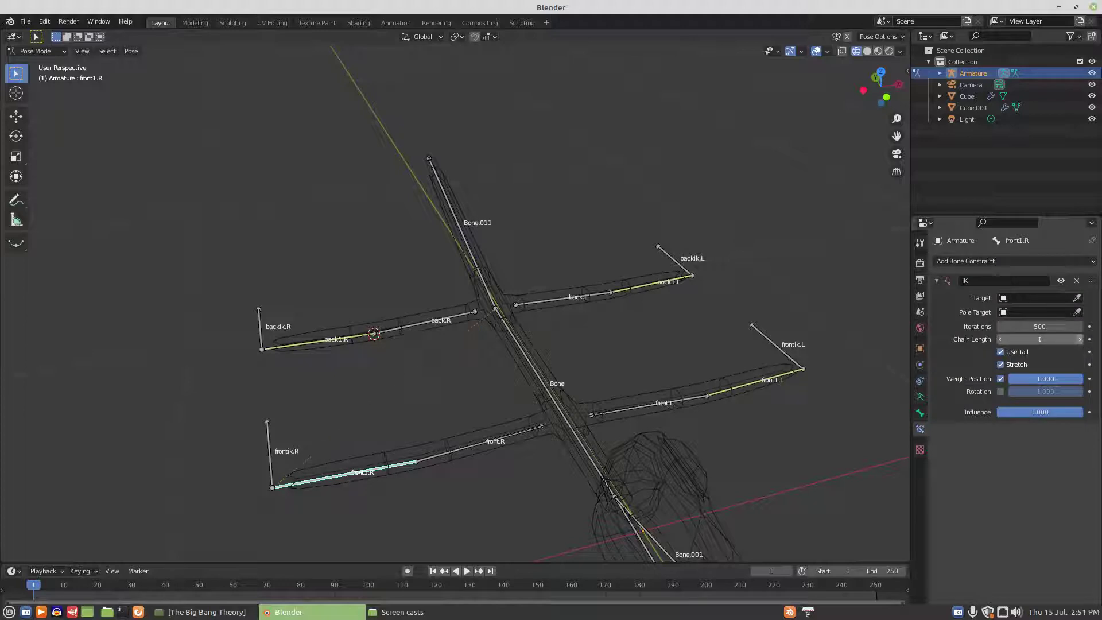
# Step: Target the front1.R IK constraint at the Armature's frontik.R bone
pyautogui.click(1040, 298)
pyautogui.click(1031, 311)
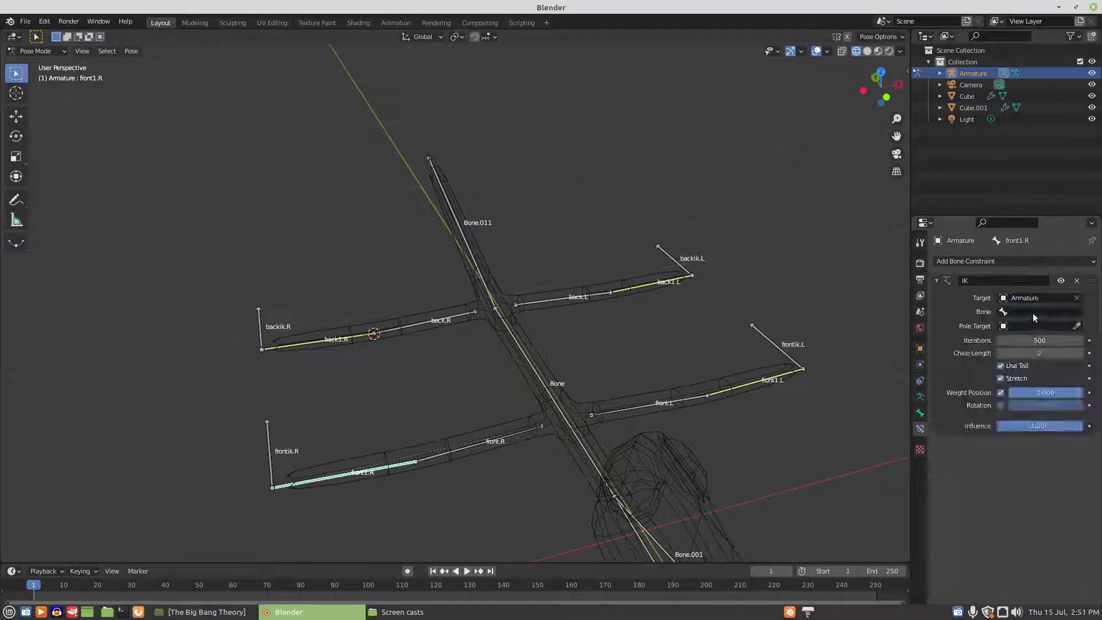
pyautogui.click(1032, 312)
pyautogui.scroll(-10, 983, 431)
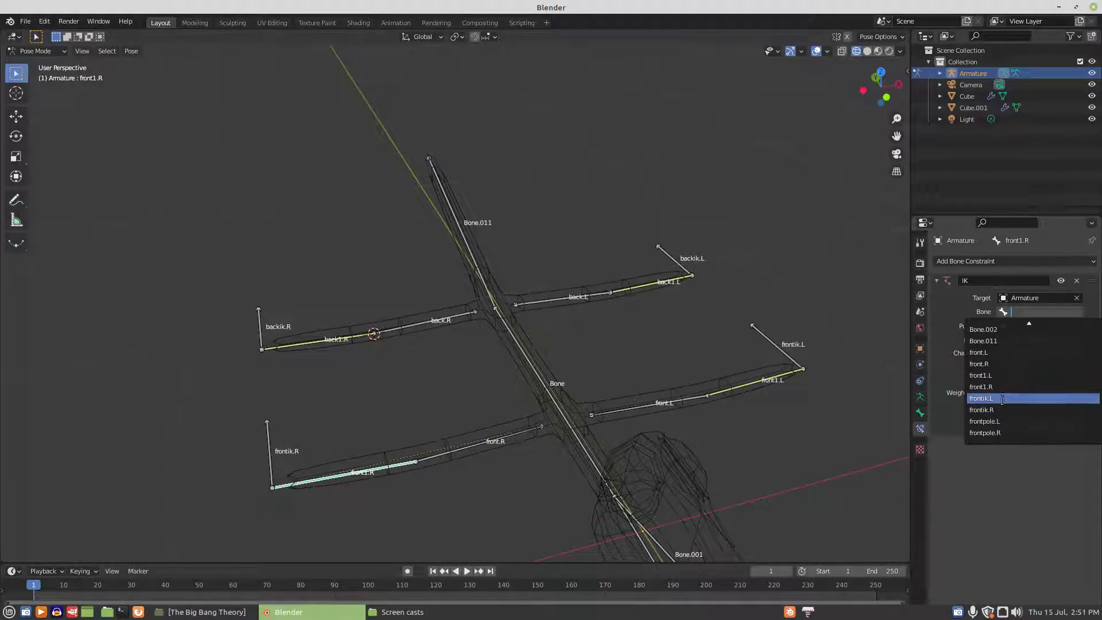
pyautogui.click(998, 411)
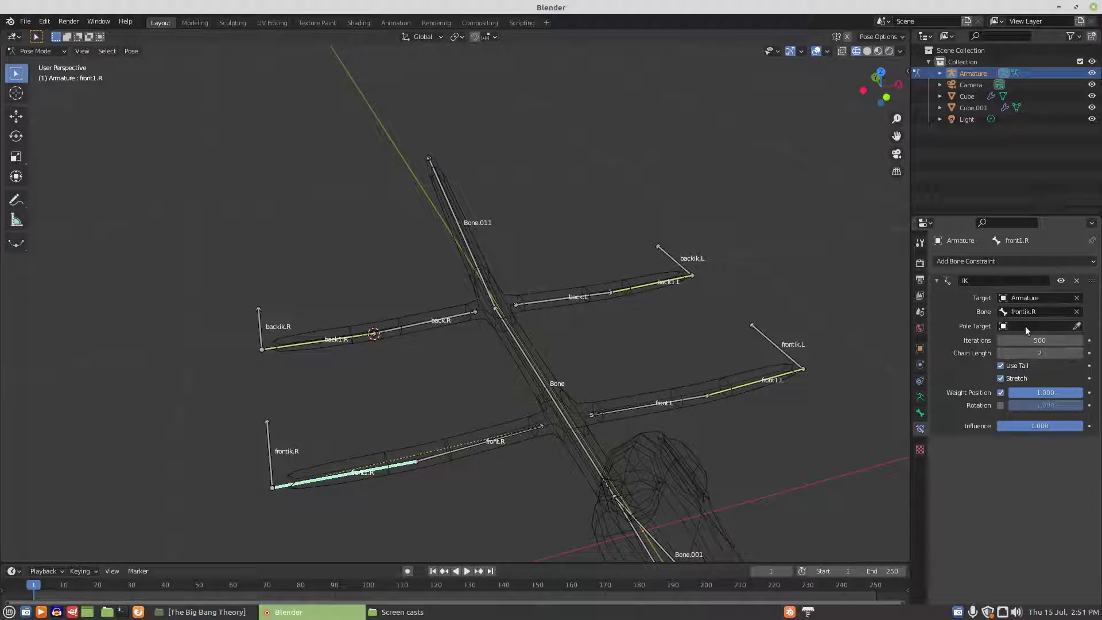
# Step: Assign the Armature's frontpole.R bone as pole target of the front1.R IK constraint
pyautogui.click(1025, 327)
pyautogui.click(1014, 344)
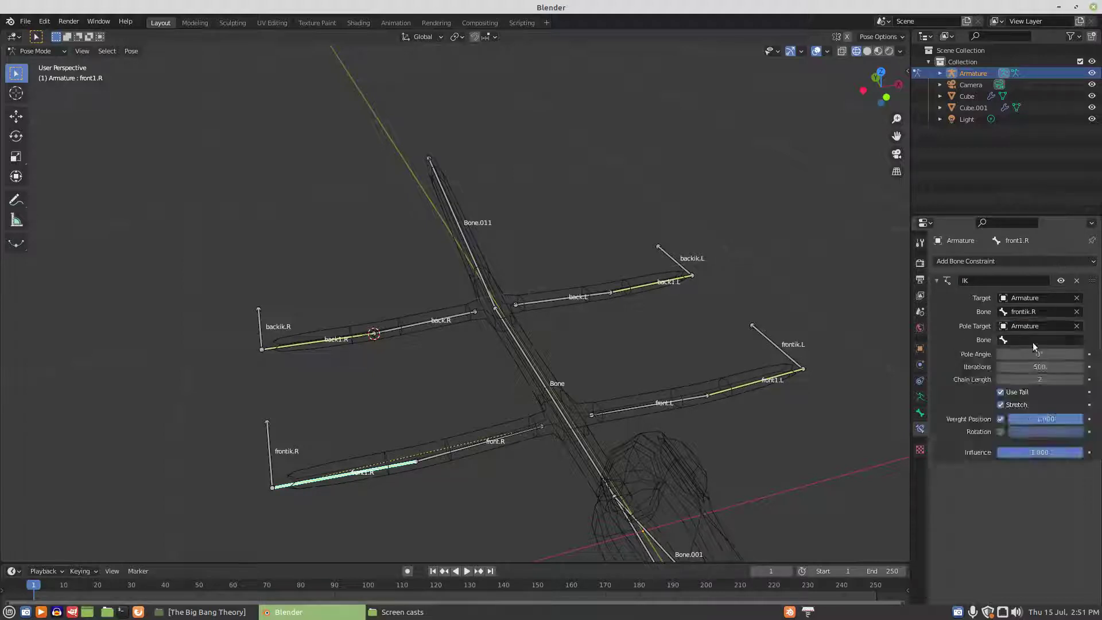
pyautogui.click(1032, 341)
pyautogui.scroll(-8, 1011, 414)
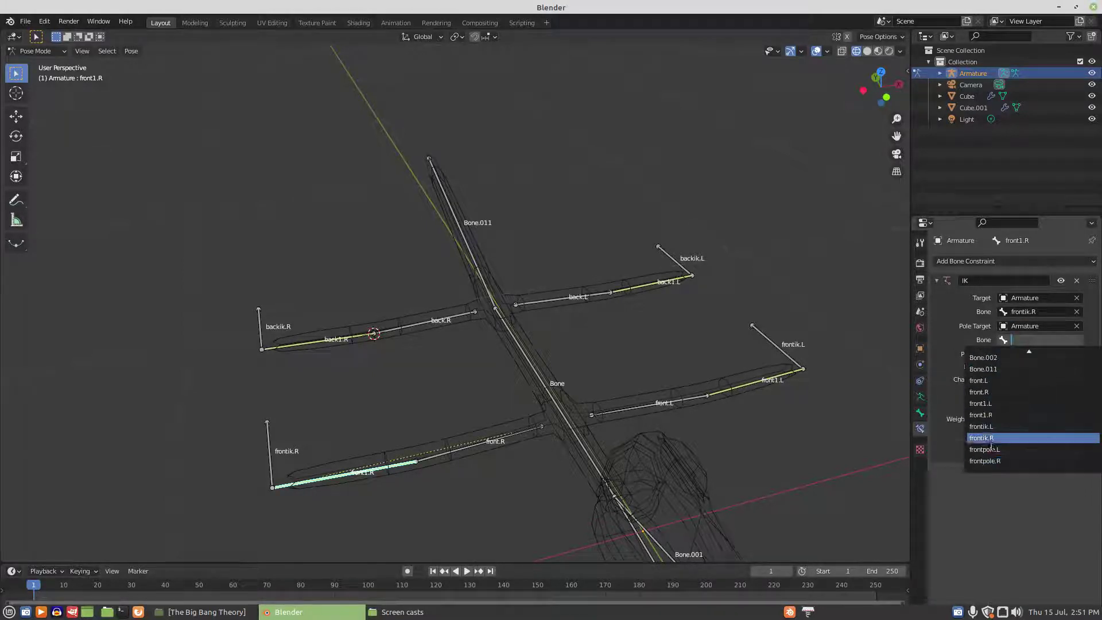
pyautogui.click(997, 461)
# Step: Set the front1.R IK constraint's pole angle to 90°
pyautogui.click(1028, 354)
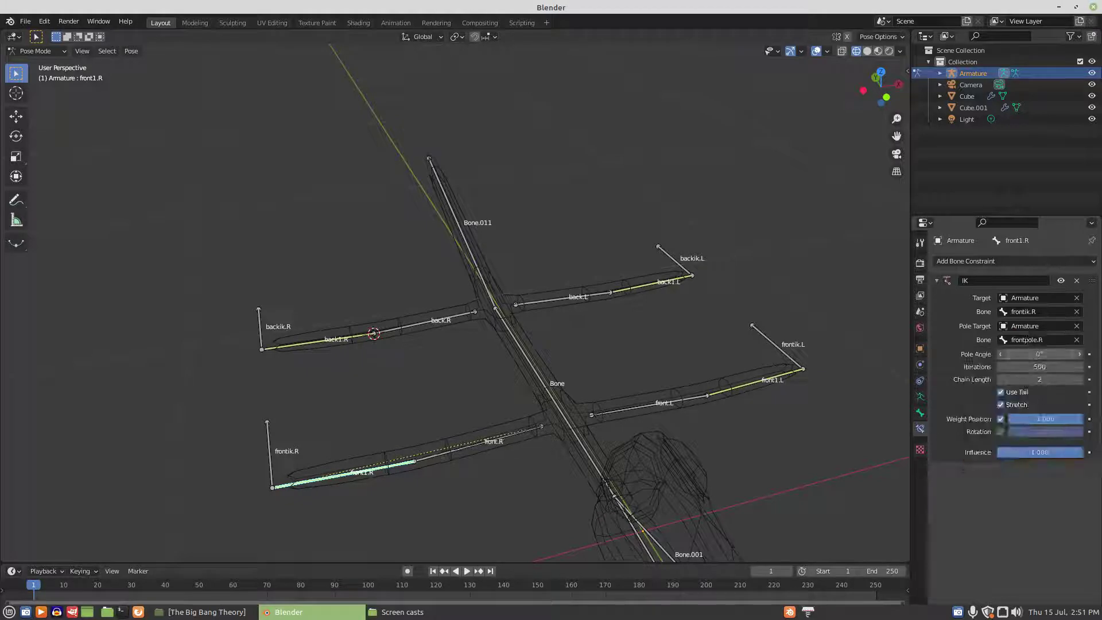
pyautogui.write('0d')
pyautogui.press('Return')
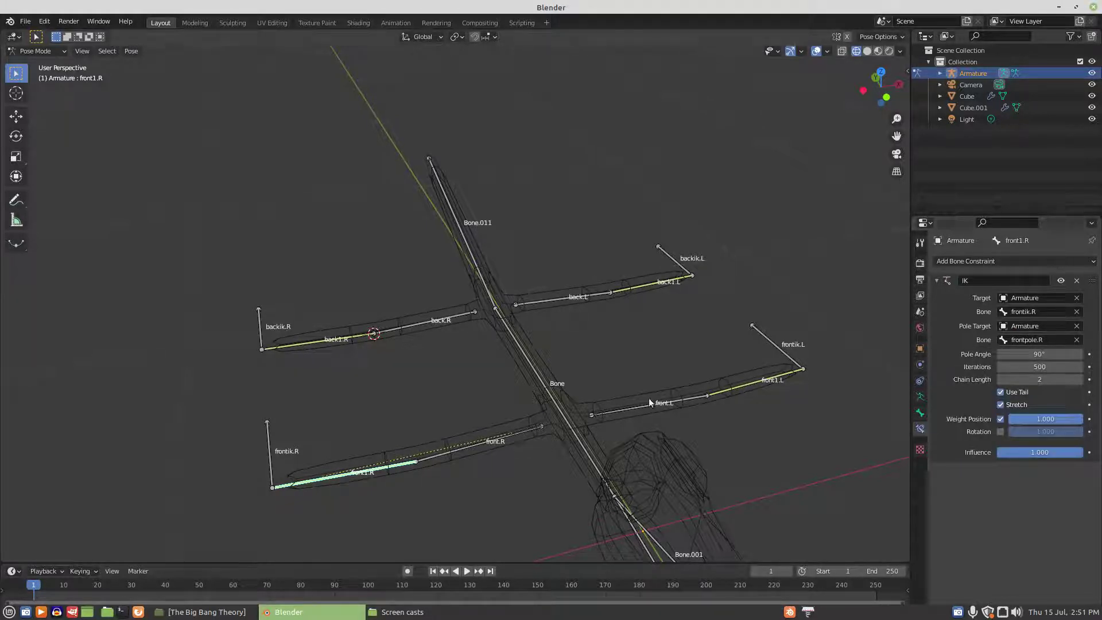
# Step: In Object Mode, parent the Cube head mesh and the Cube.001 body mesh to the Armature with automatic weights
pyautogui.press('Tab')
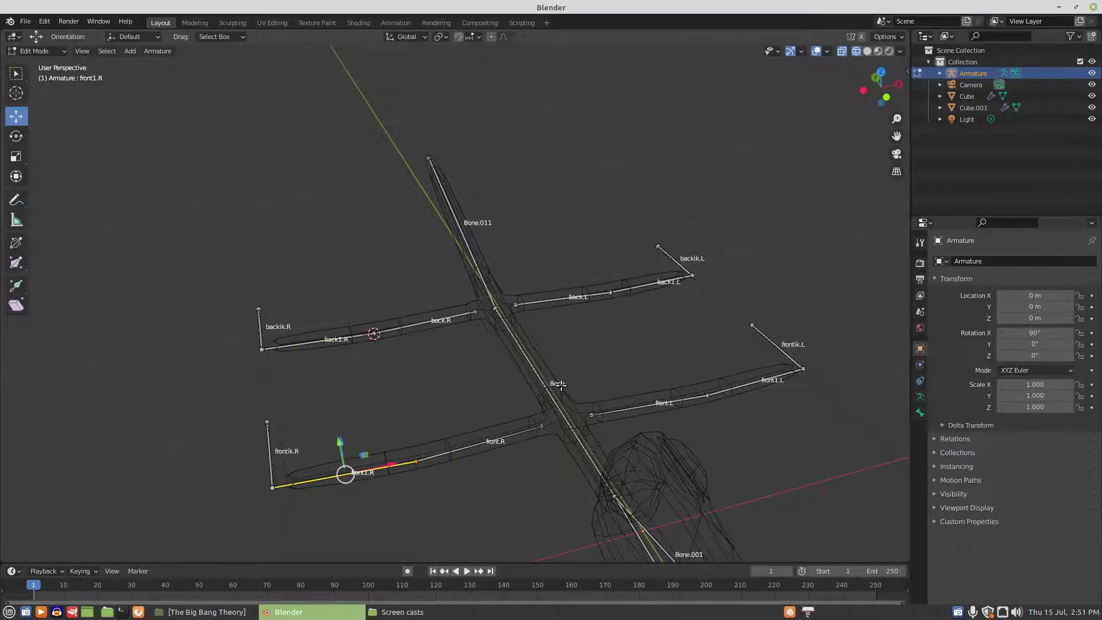
pyautogui.scroll(-4, 560, 386)
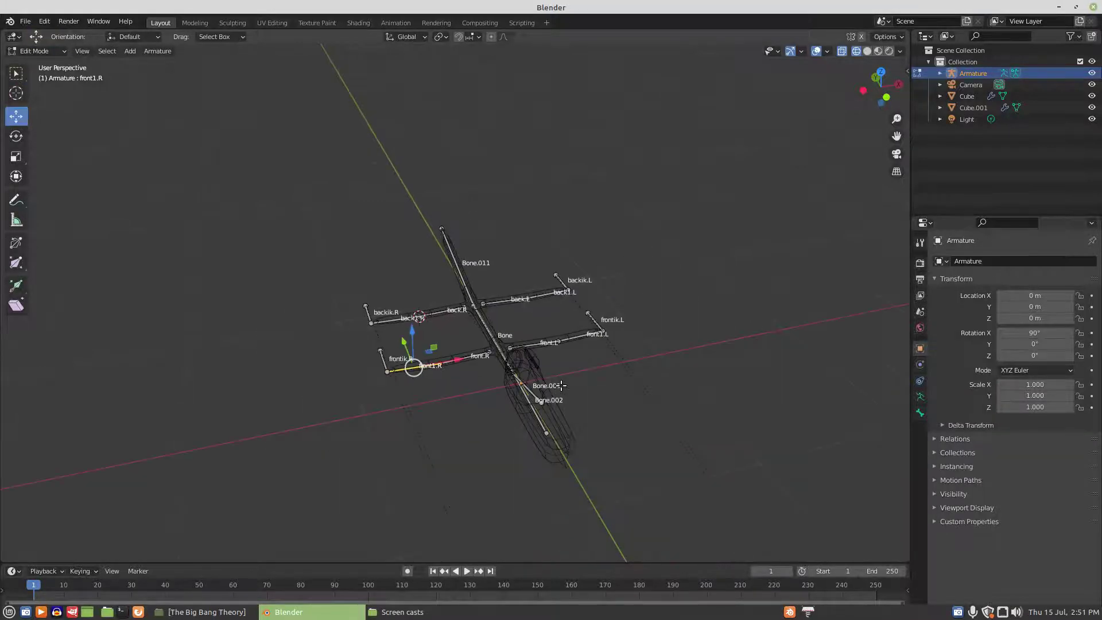
pyautogui.click(63, 52)
pyautogui.click(38, 90)
pyautogui.click(63, 52)
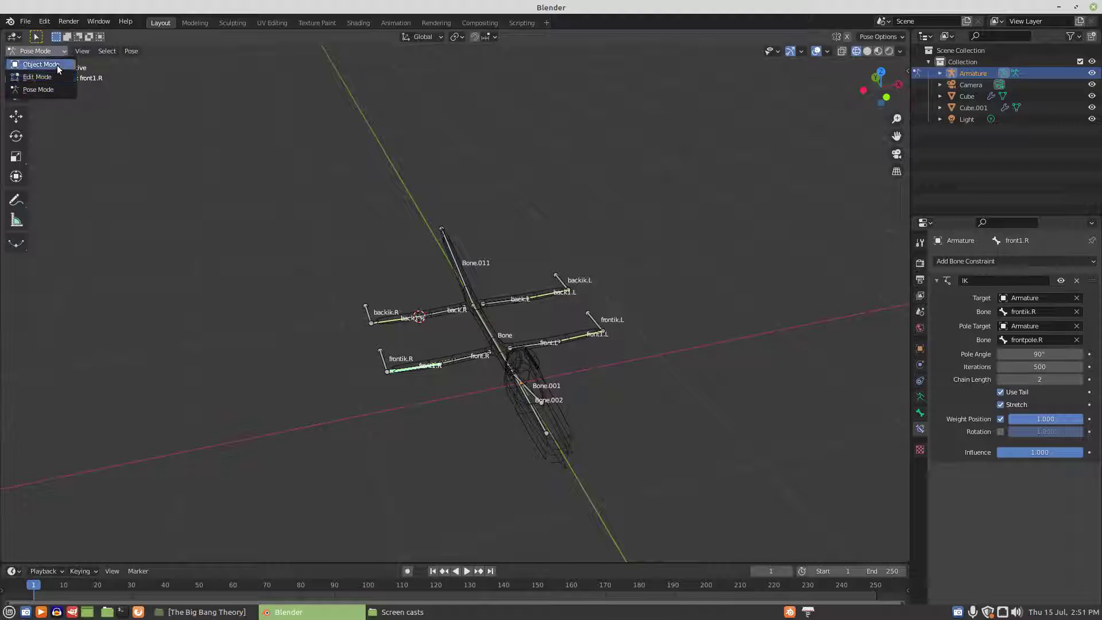
pyautogui.click(57, 65)
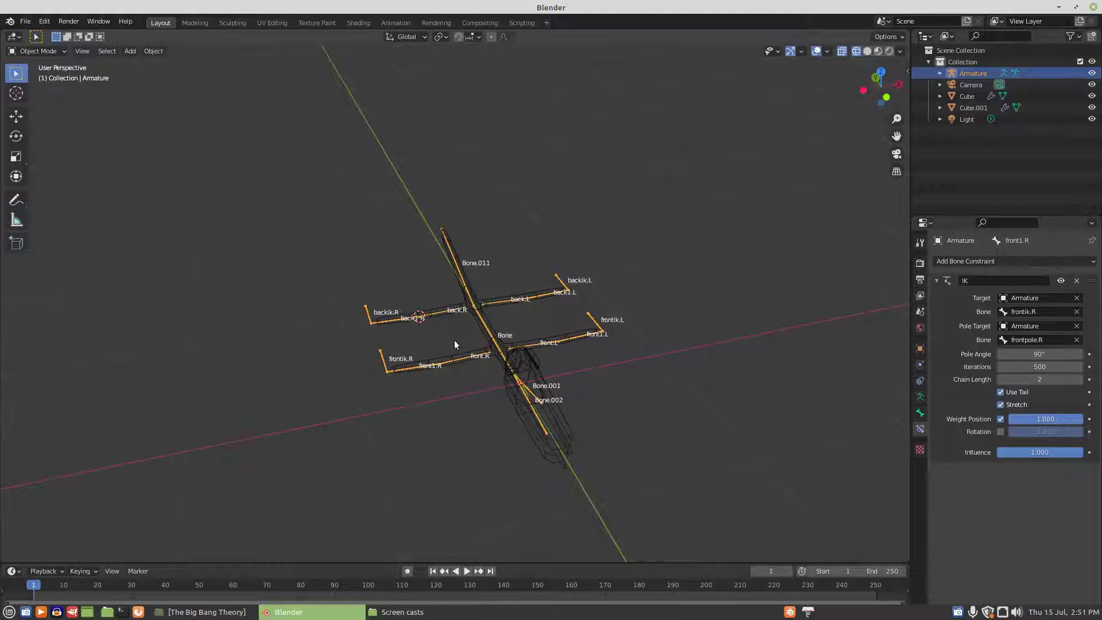
pyautogui.scroll(2, 537, 372)
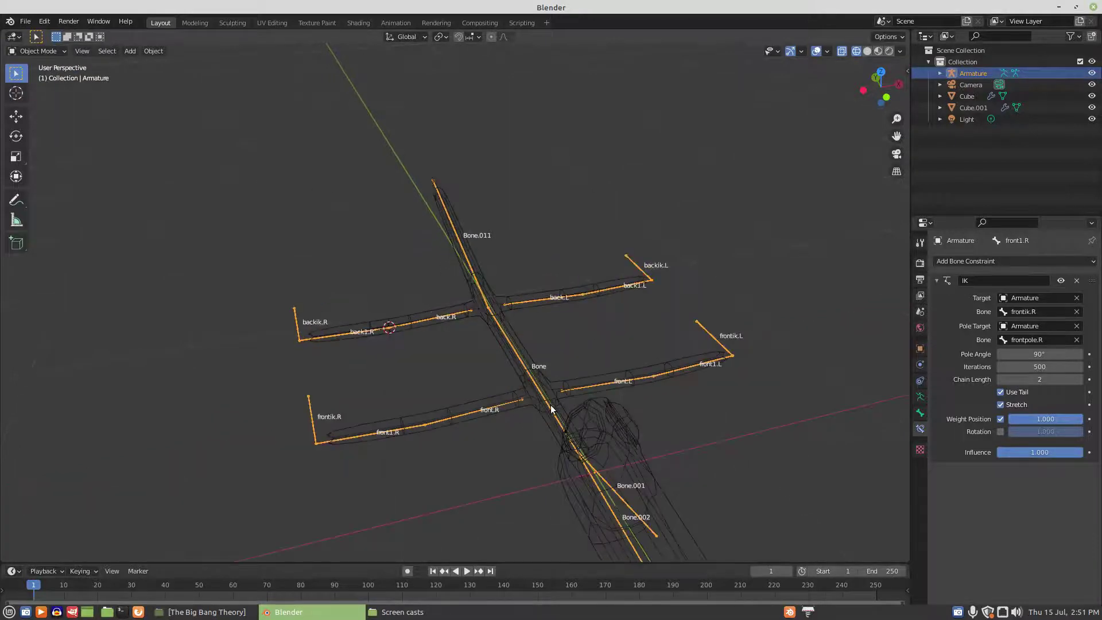
pyautogui.click(611, 432)
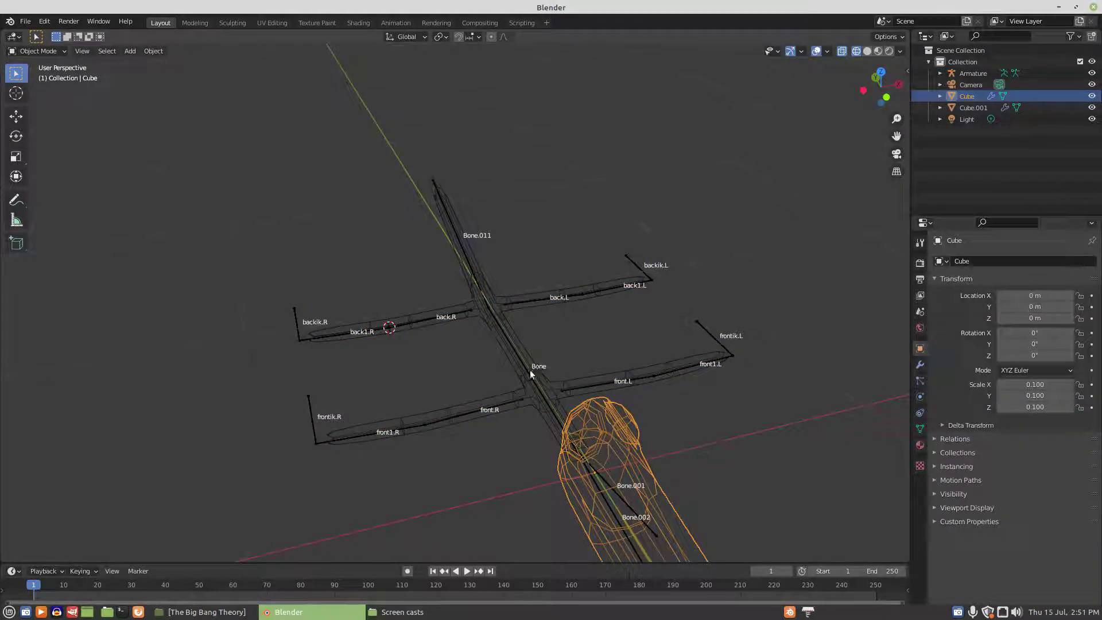
pyautogui.keyDown('shift'); pyautogui.click(524, 395); pyautogui.keyUp('shift')
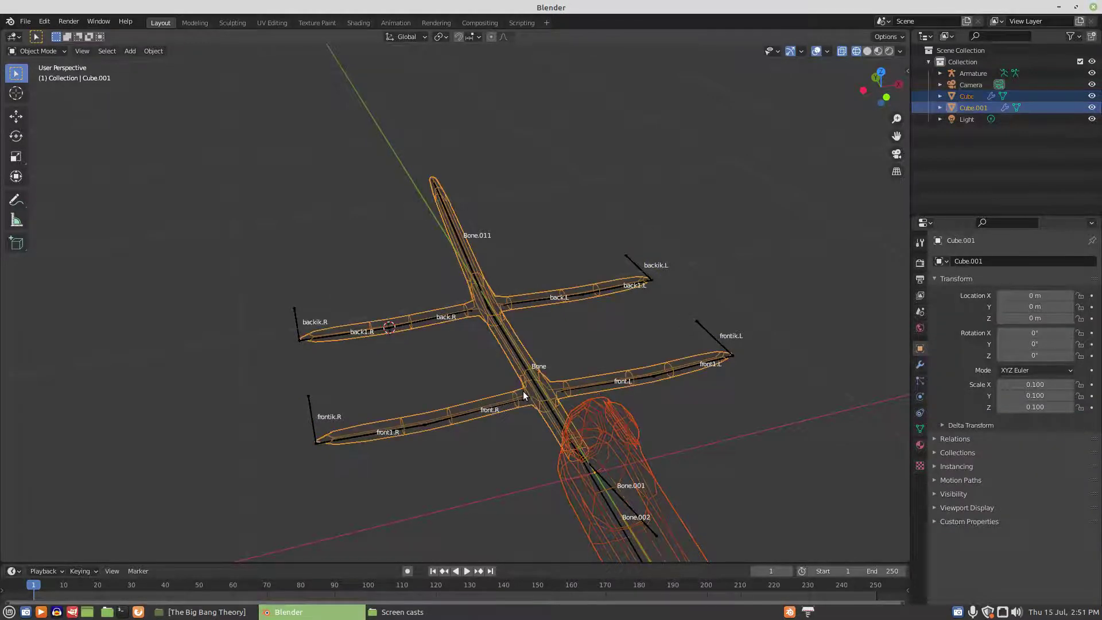
pyautogui.keyDown('shift'); pyautogui.click(294, 320); pyautogui.keyUp('shift')
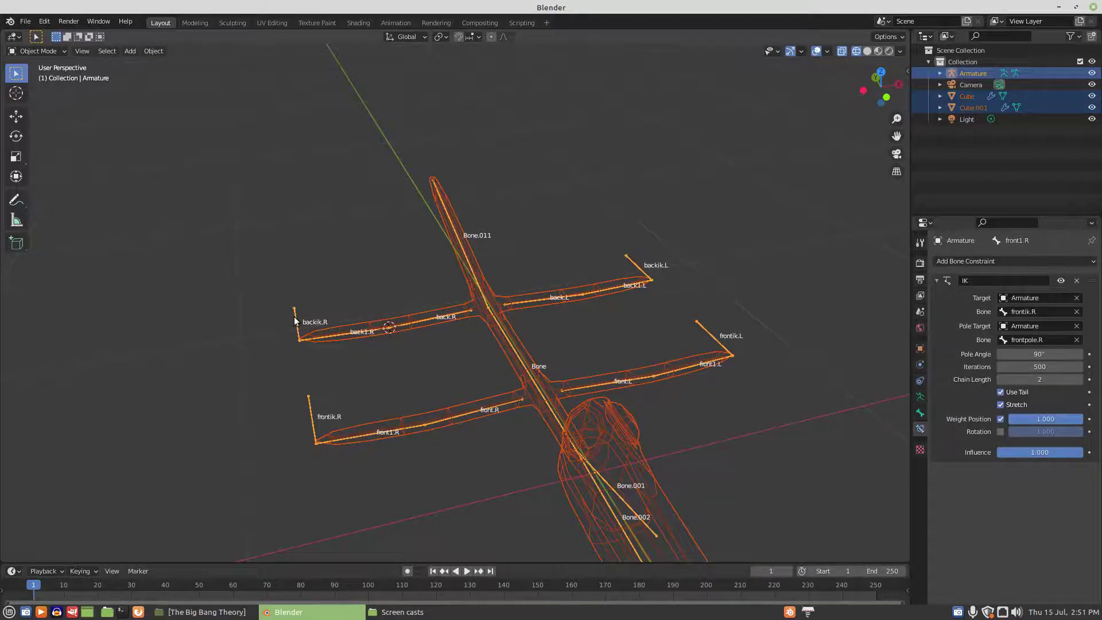
pyautogui.hotkey('ctrl', 'p')
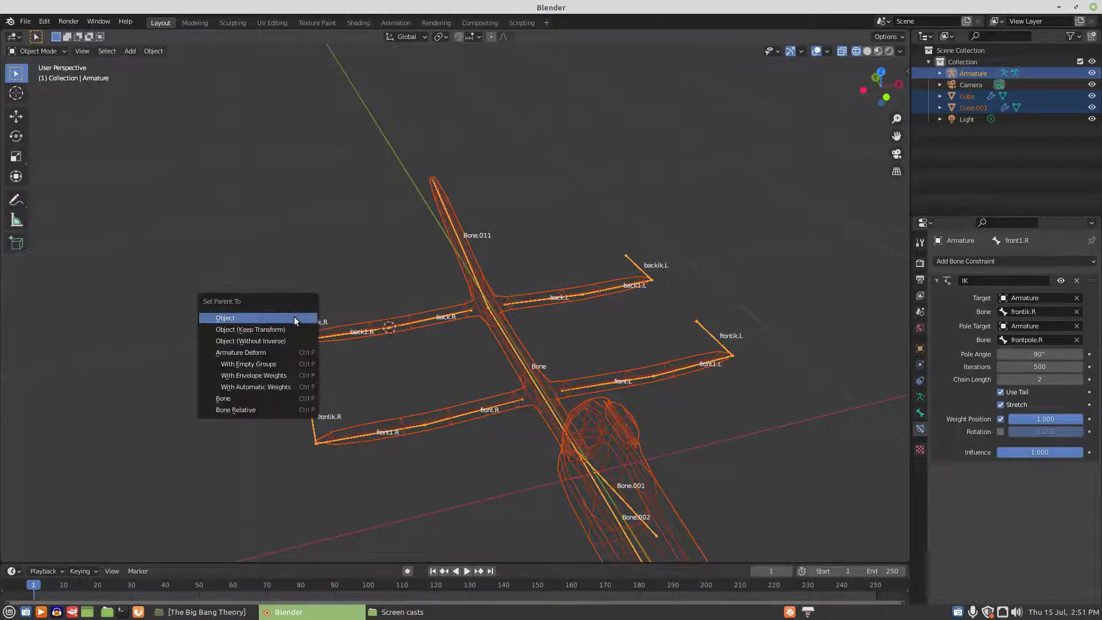
pyautogui.click(263, 386)
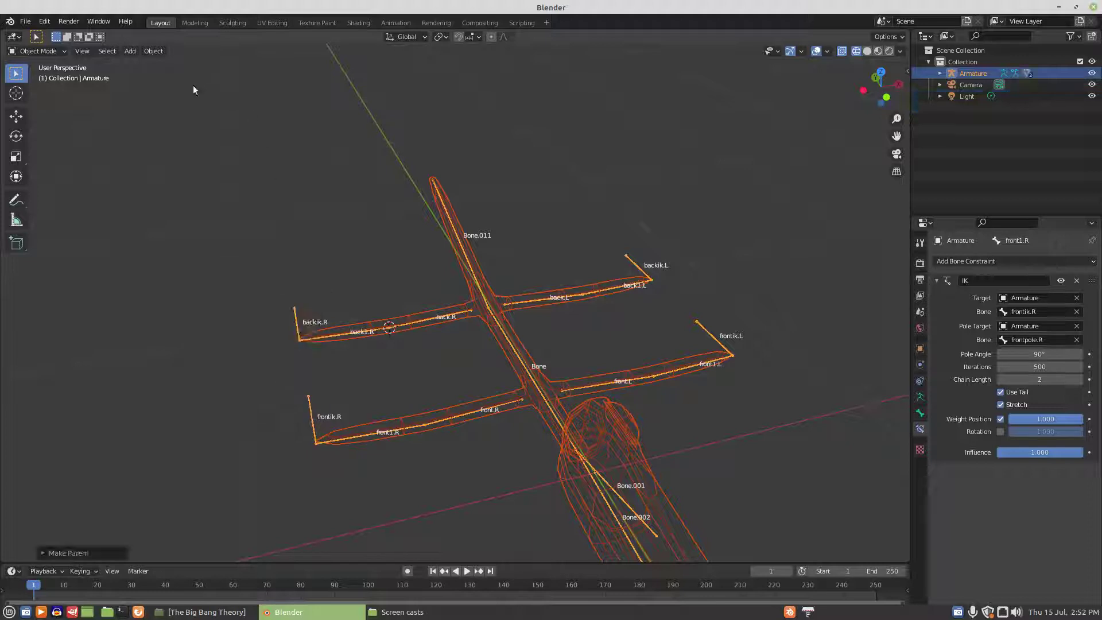
# Step: Select only the Armature and switch it to Pose Mode
pyautogui.click(297, 320)
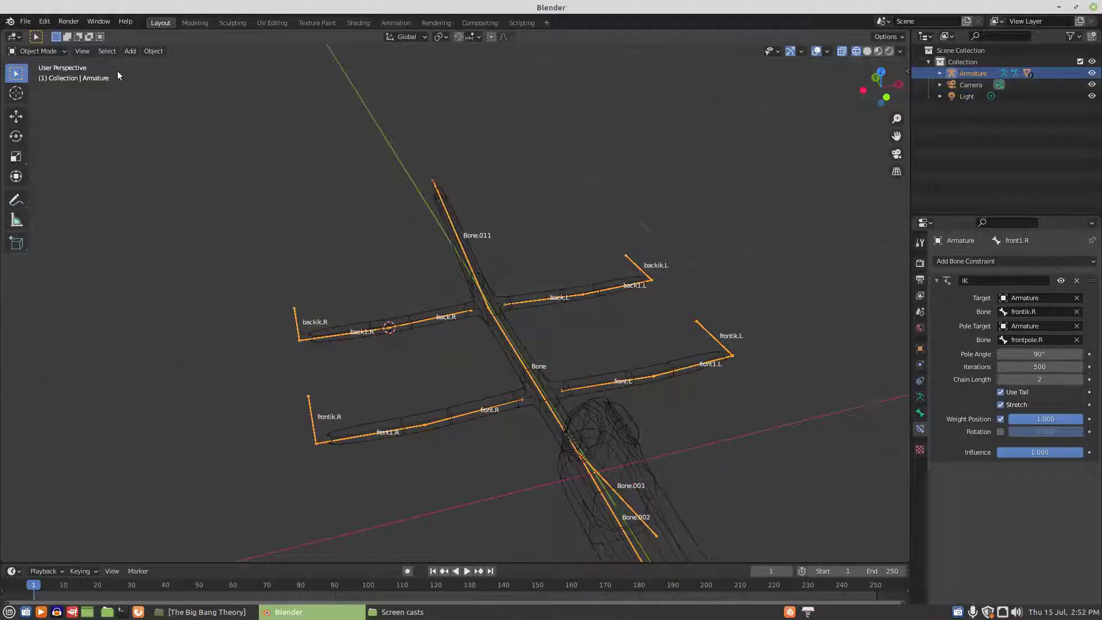
pyautogui.click(64, 52)
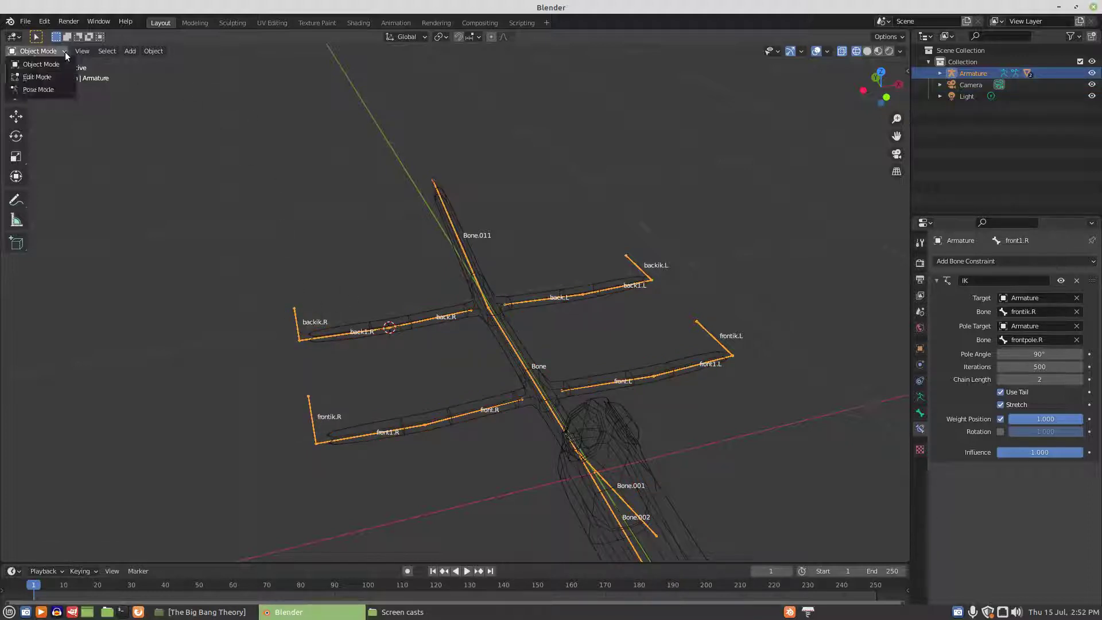
pyautogui.click(57, 90)
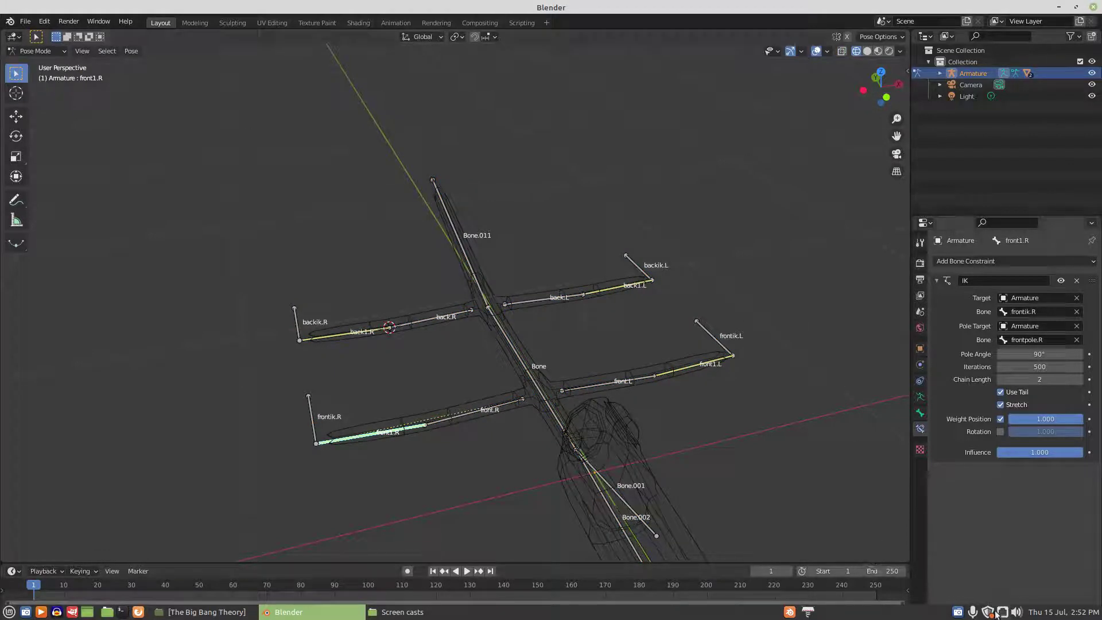
pyautogui.click(808, 612)
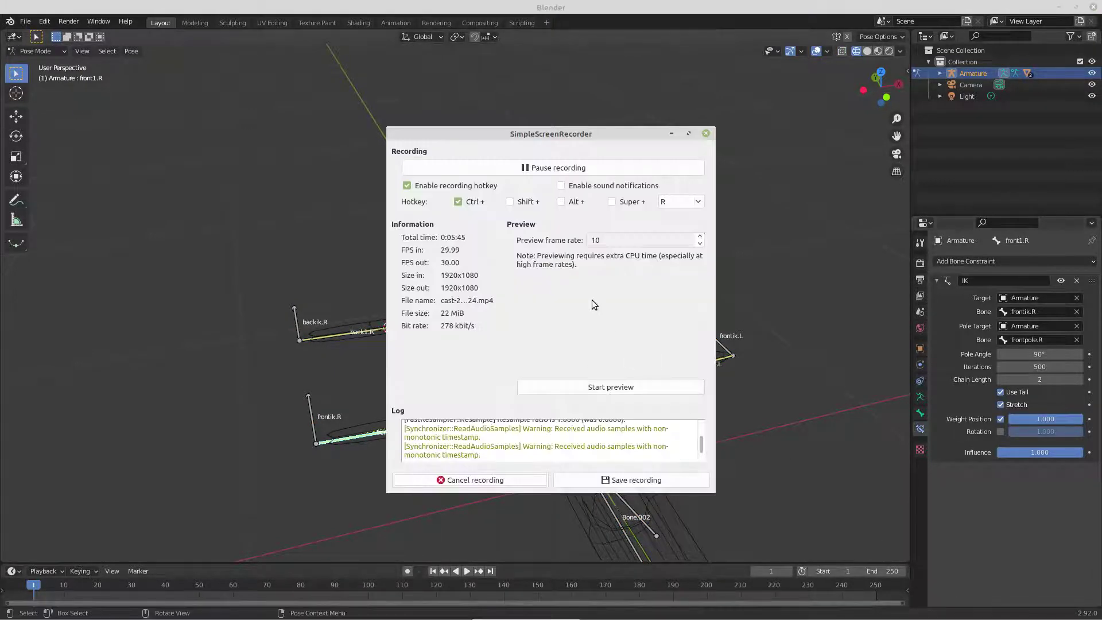
pyautogui.click(615, 13)
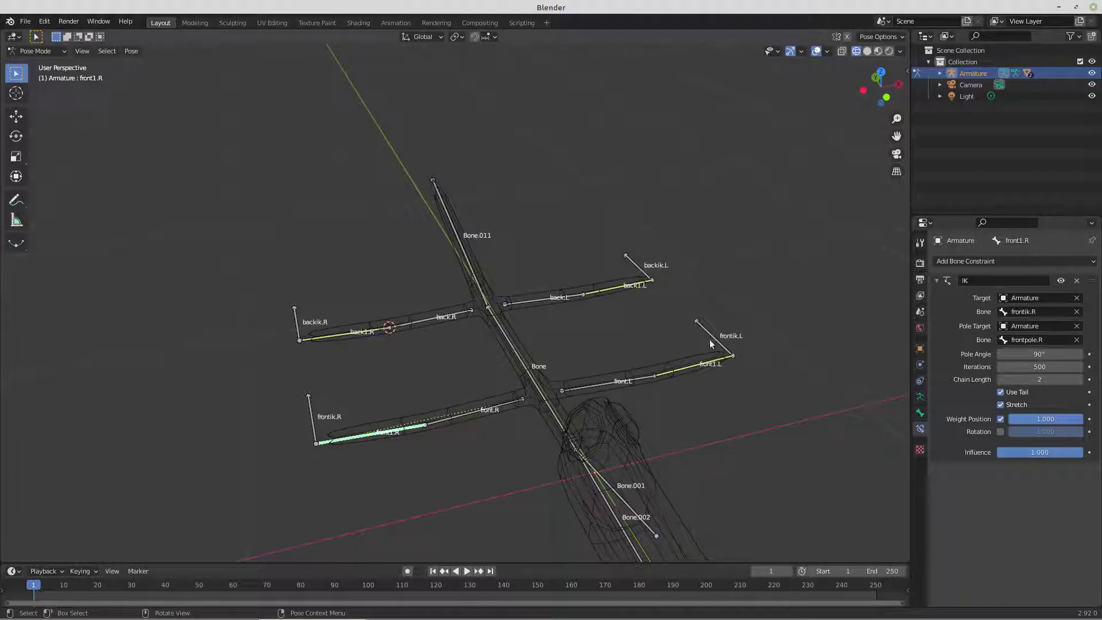
# Step: Try to move the body's central bone slightly along Z in the right side view, using the median point as pivot
pyautogui.click(513, 351)
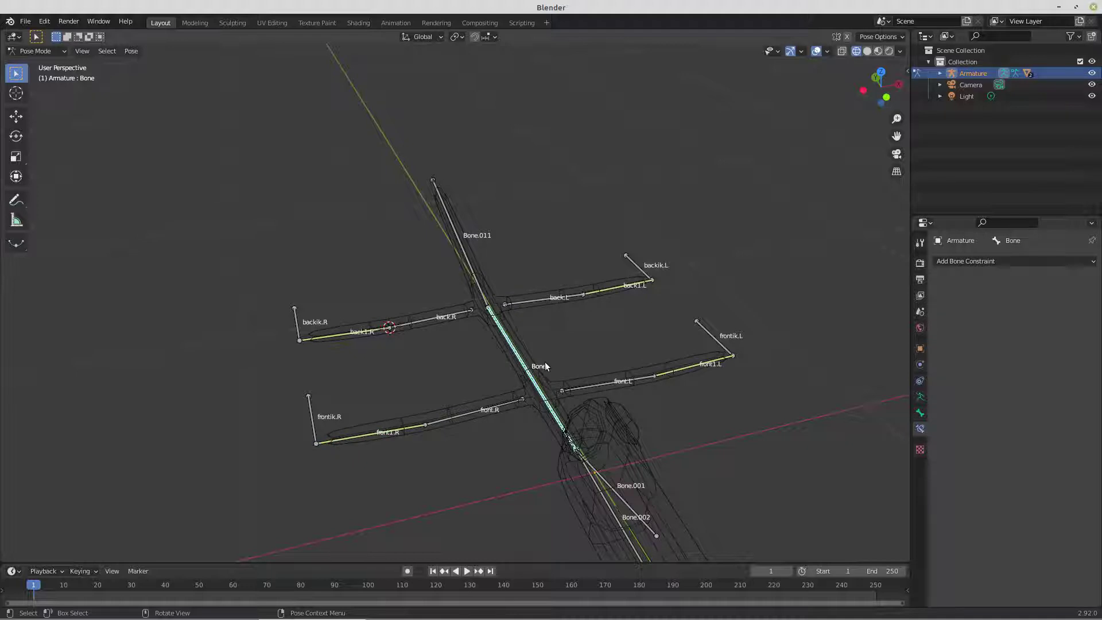
pyautogui.press('KP_3')
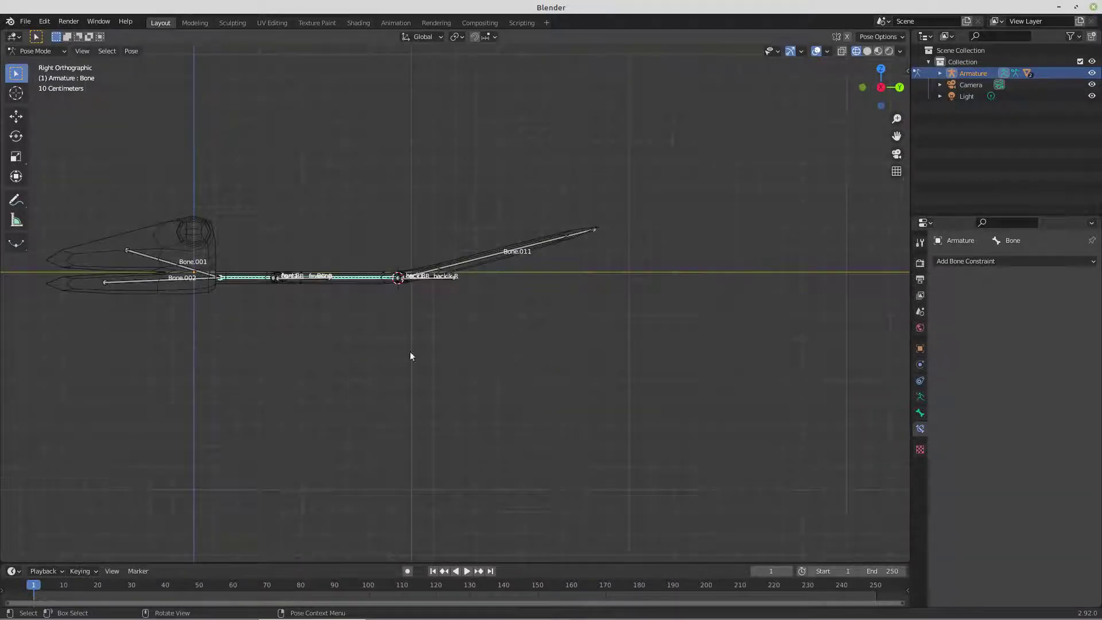
pyautogui.keyDown('shift'); pyautogui.moveTo(320, 361); pyautogui.dragTo(528, 387, button='middle'); pyautogui.keyUp('shift')
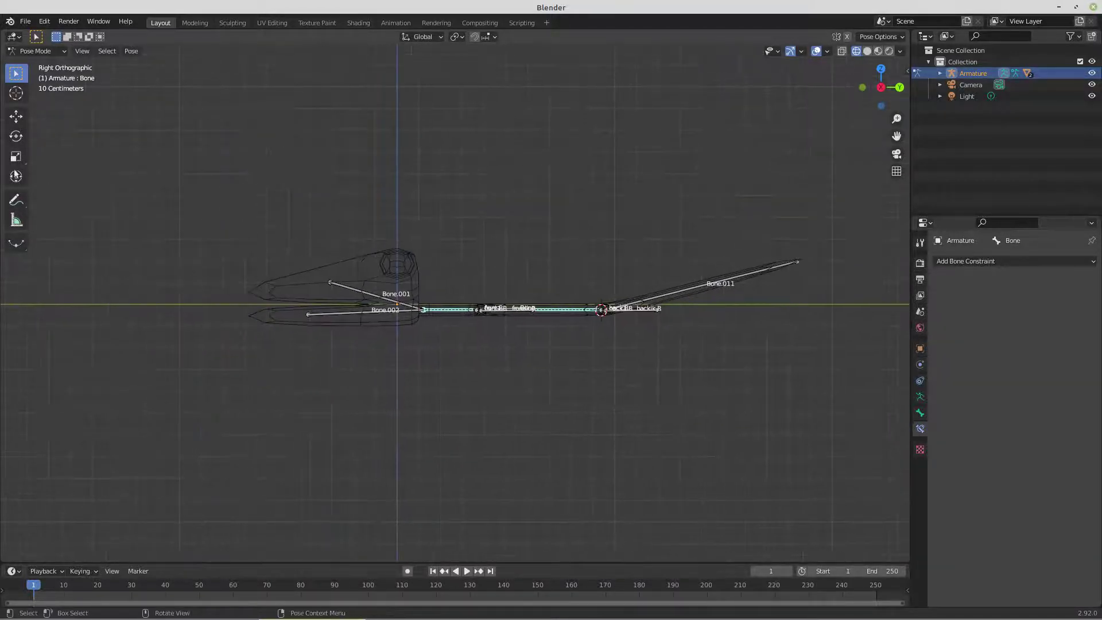
pyautogui.click(16, 117)
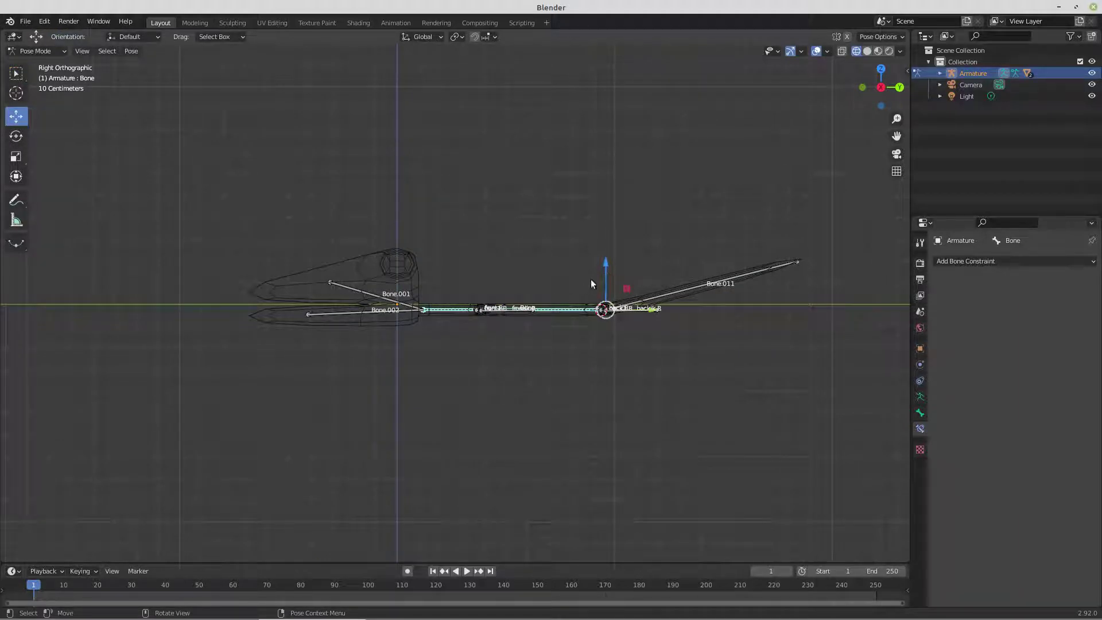
pyautogui.press('.')
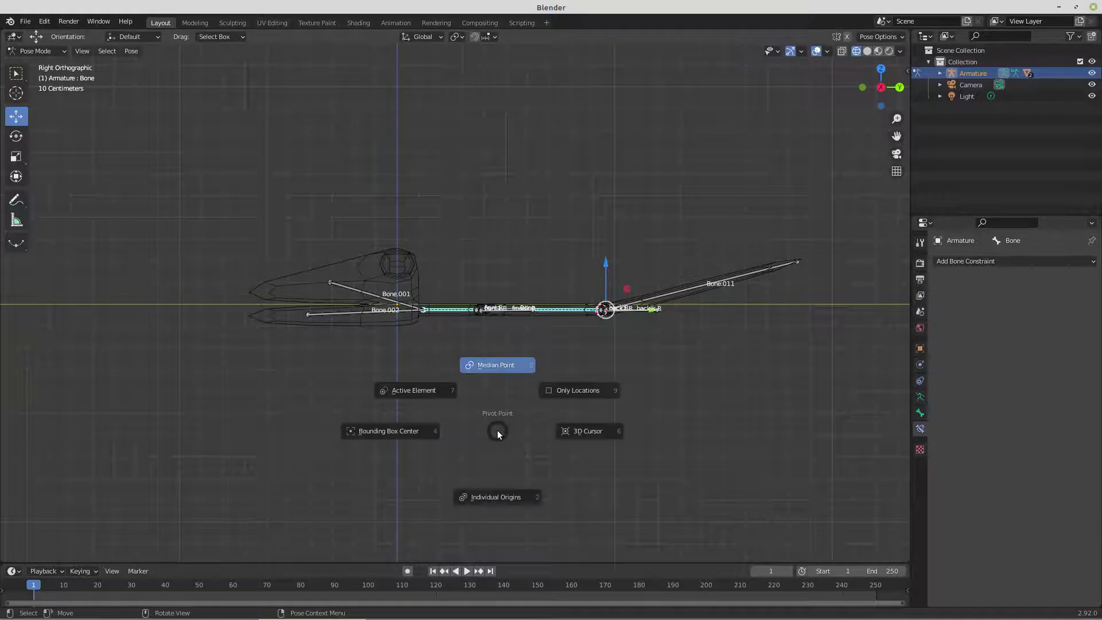
pyautogui.click(500, 367)
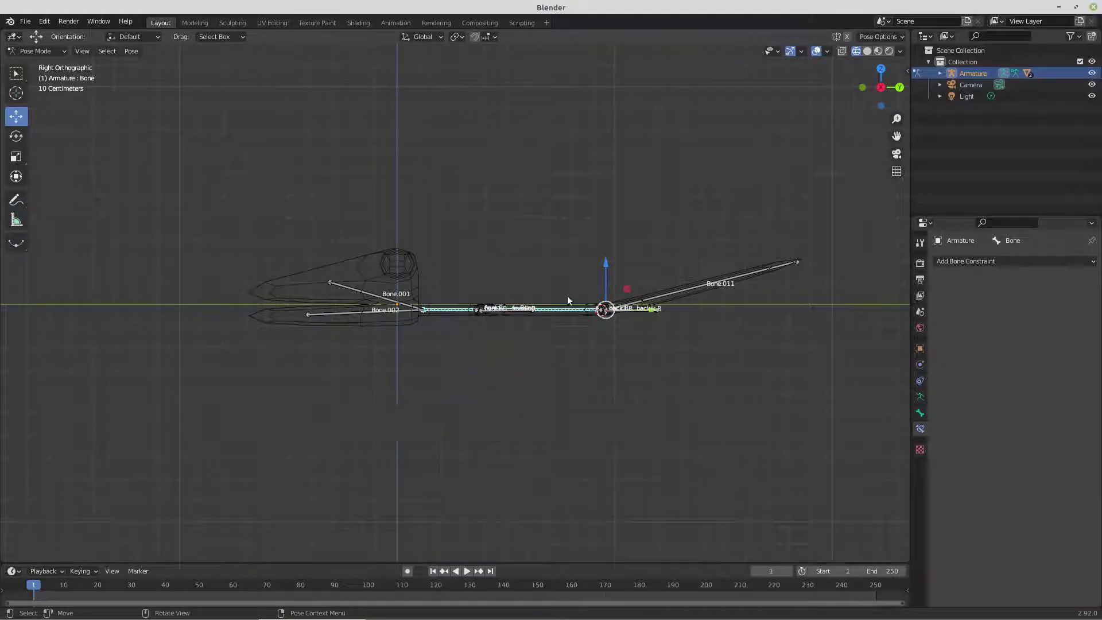
pyautogui.moveTo(605, 264)
pyautogui.mouseDown()
pyautogui.moveTo(606, 230)
pyautogui.moveTo(605, 258)
pyautogui.mouseUp()
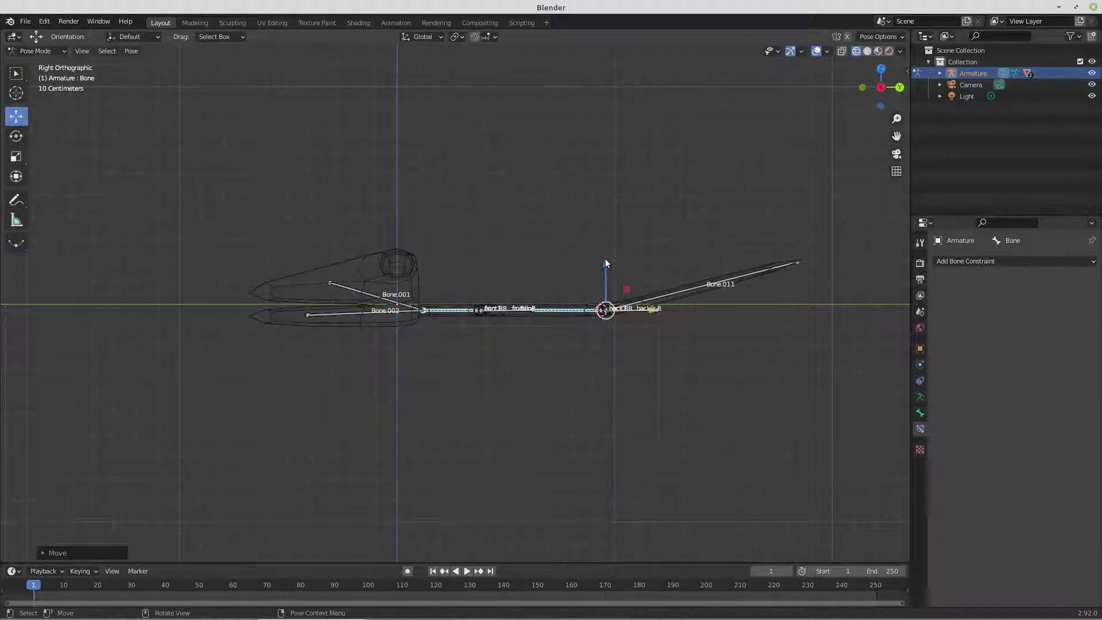
pyautogui.hotkey('ctrl', 'z')
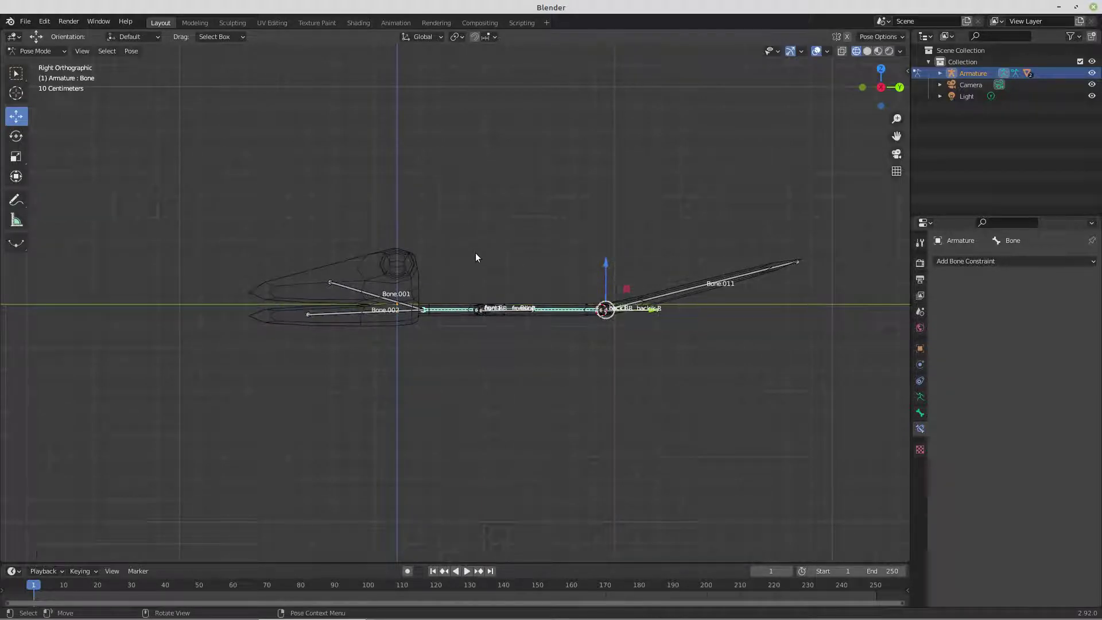
# Step: In Edit Mode, snap the 3D cursor to the upper head bone Bone.001 and add a new bone there
pyautogui.click(65, 50)
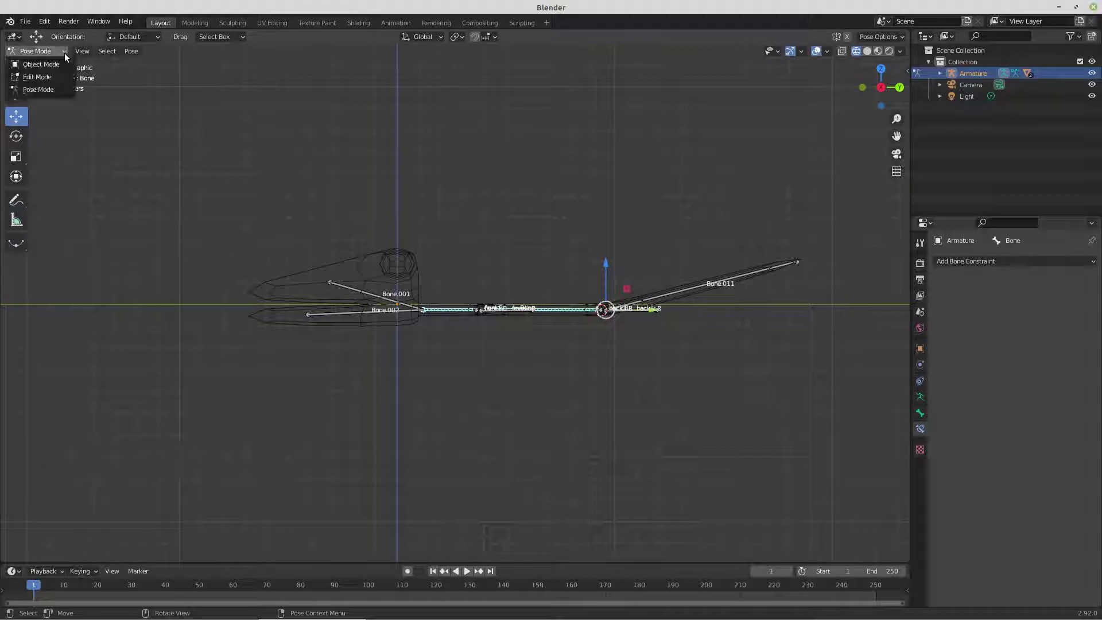
pyautogui.click(53, 77)
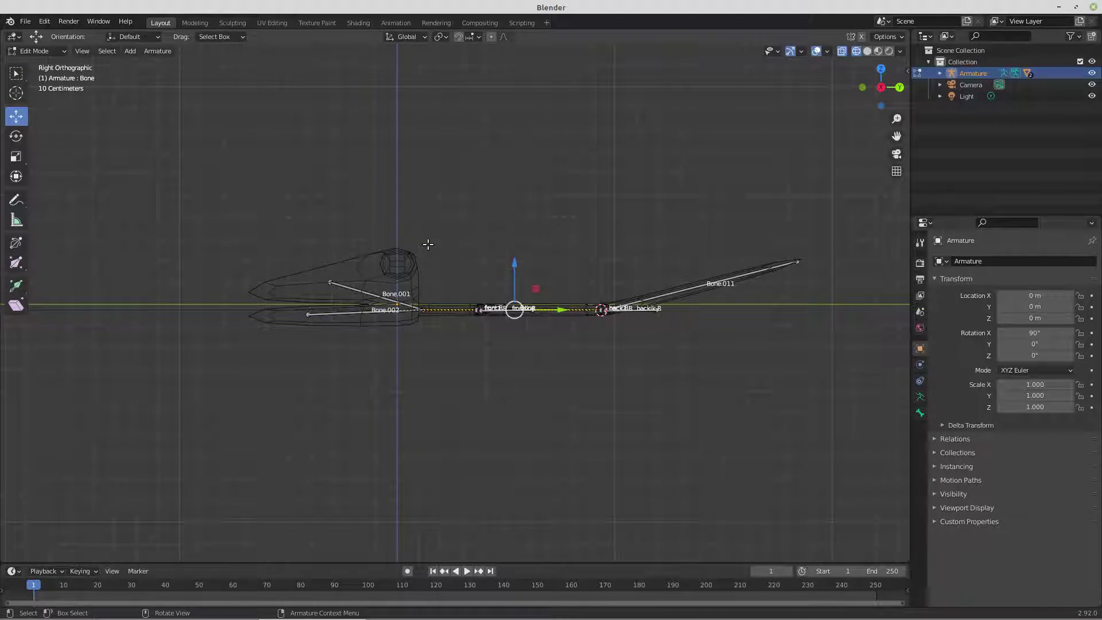
pyautogui.click(384, 297)
pyautogui.hotkey('shift', 's')
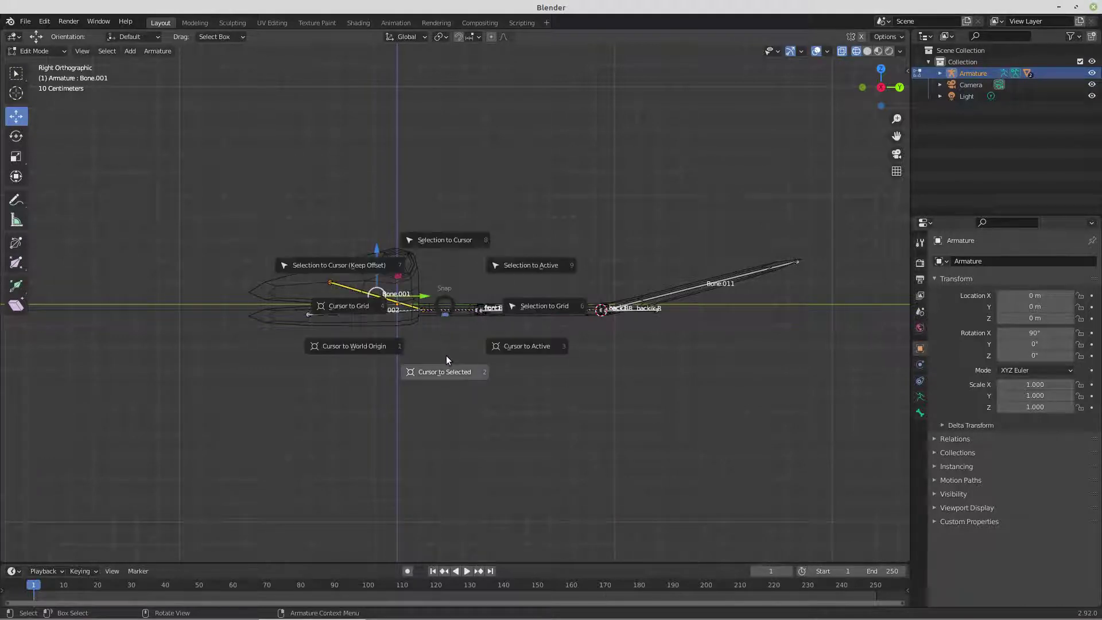
pyautogui.click(443, 371)
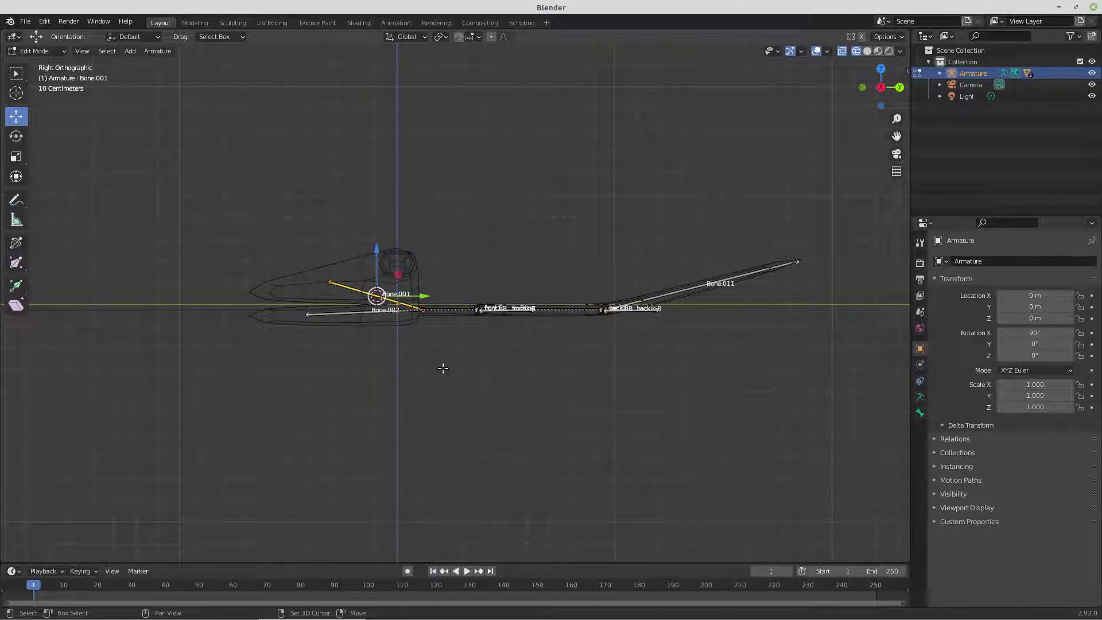
pyautogui.hotkey('shift', 'a')
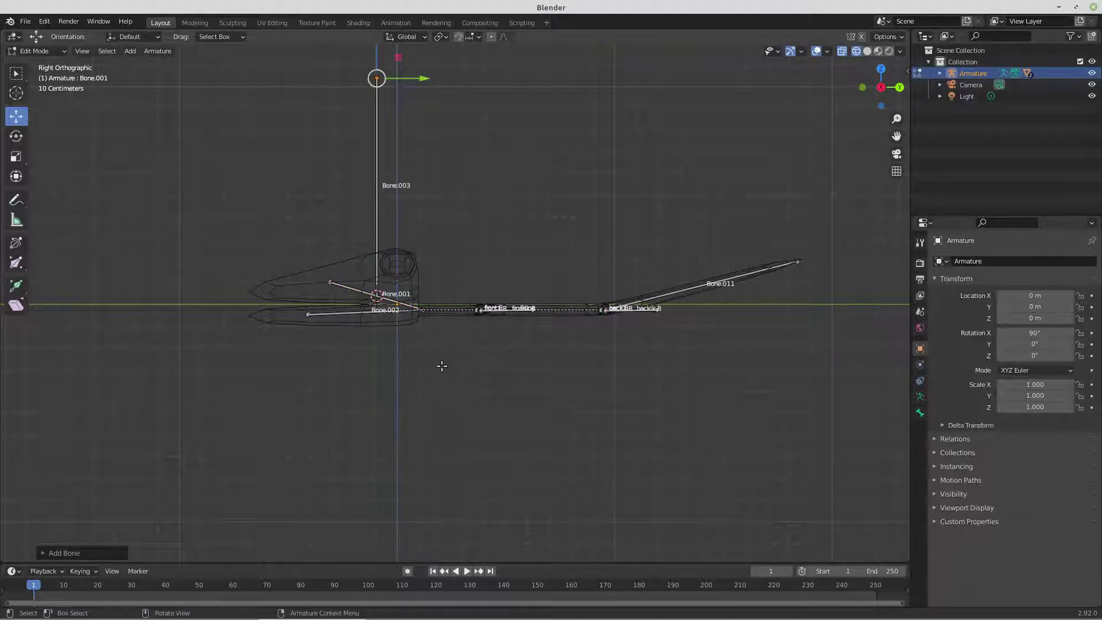
# Step: Rotate the new bone 90° in the front view and lower it along Z to the height of the eyes
pyautogui.click(377, 182)
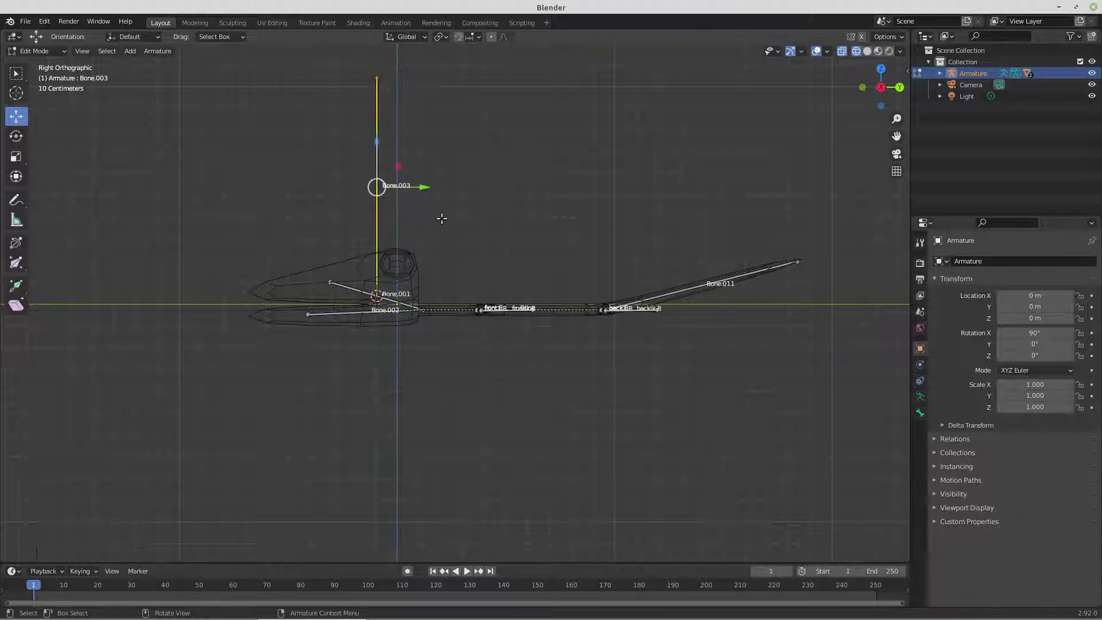
pyautogui.press('KP_1')
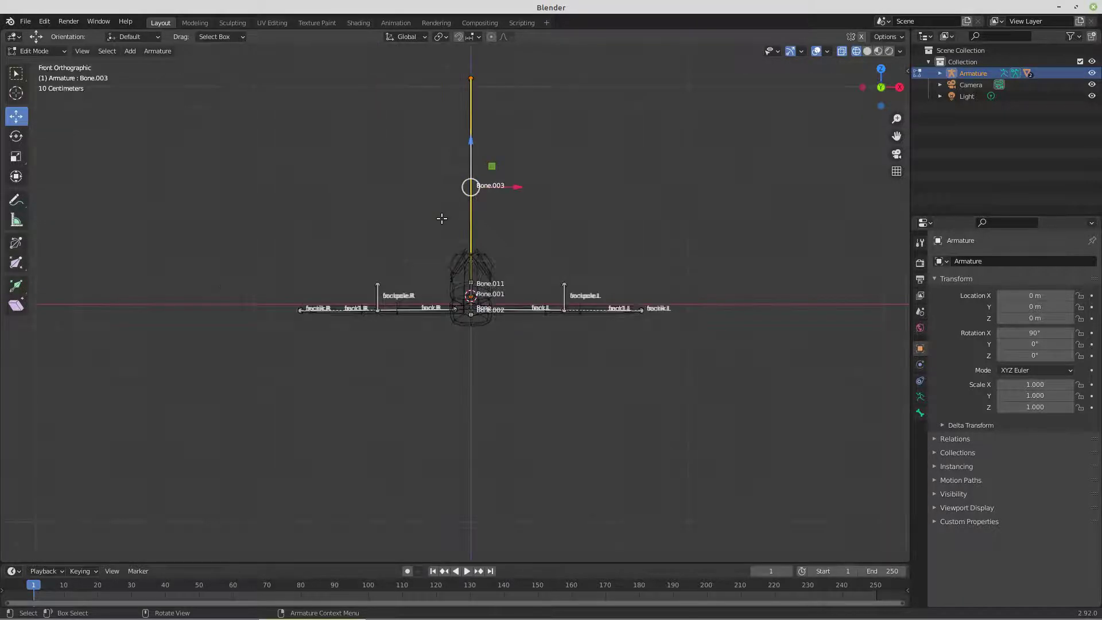
pyautogui.write('r')
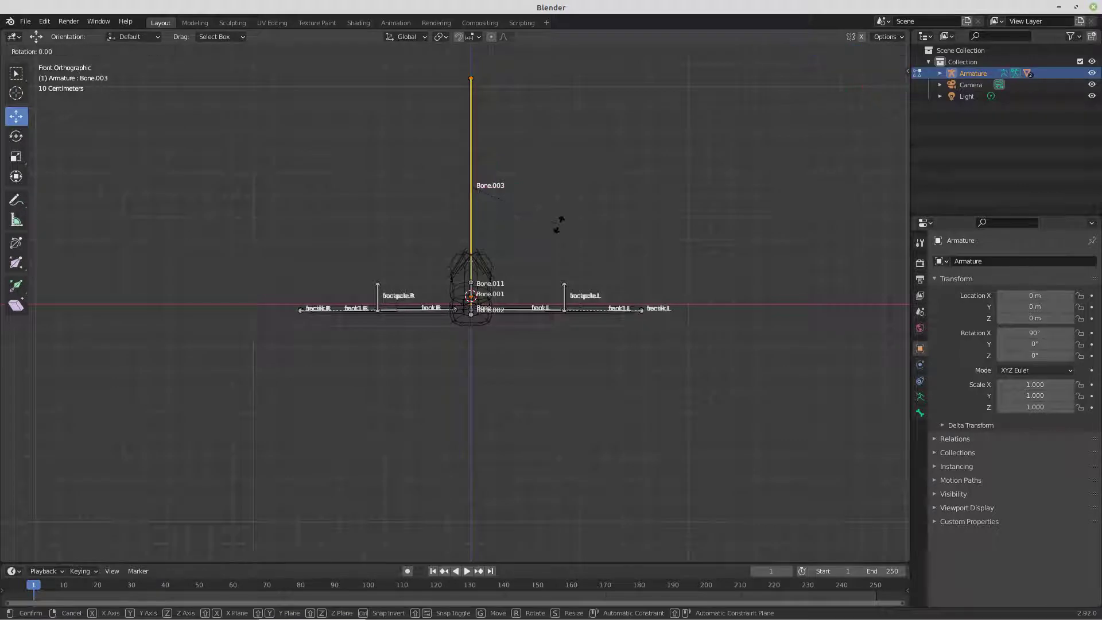
pyautogui.write('90')
pyautogui.press('Return')
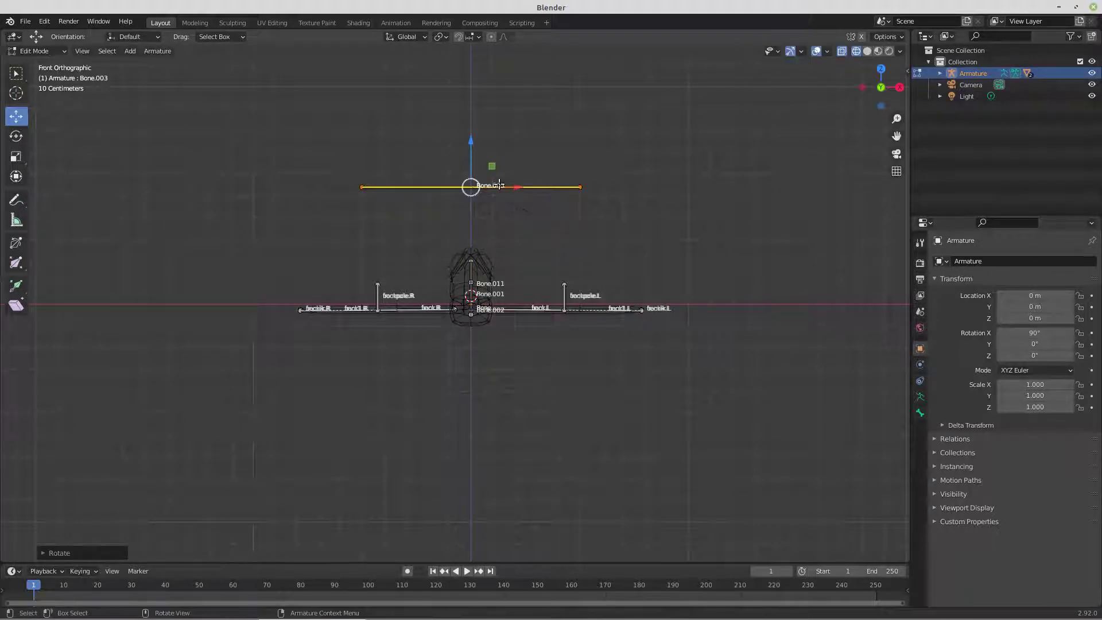
pyautogui.moveTo(470, 147); pyautogui.dragTo(472, 229)
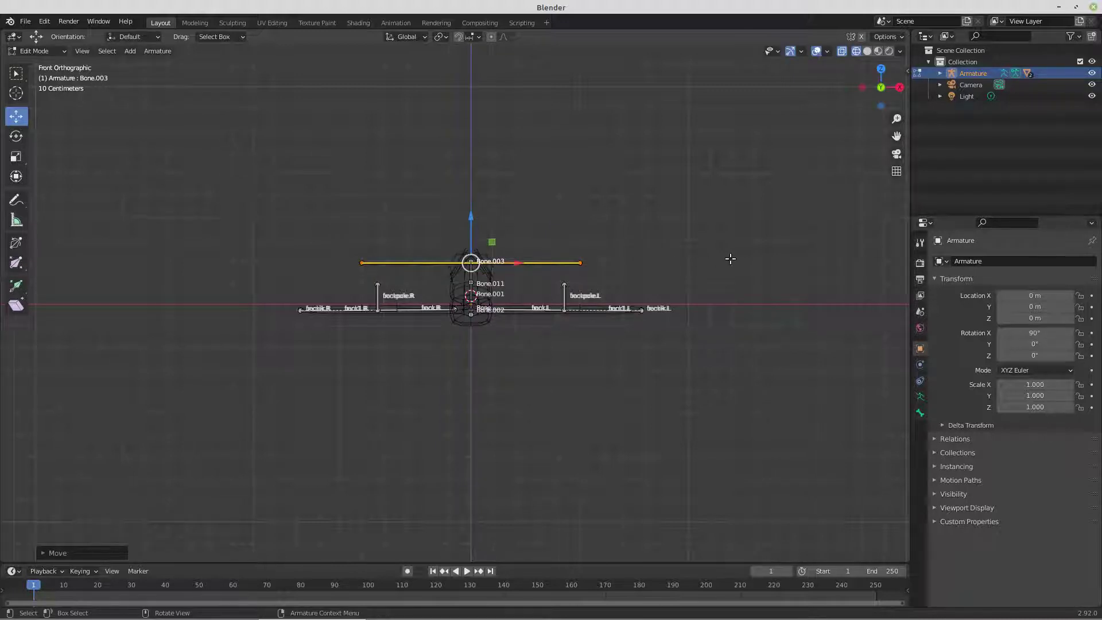
# Step: Scale the new bone Bone.003 down to about the width of the head
pyautogui.press('s')
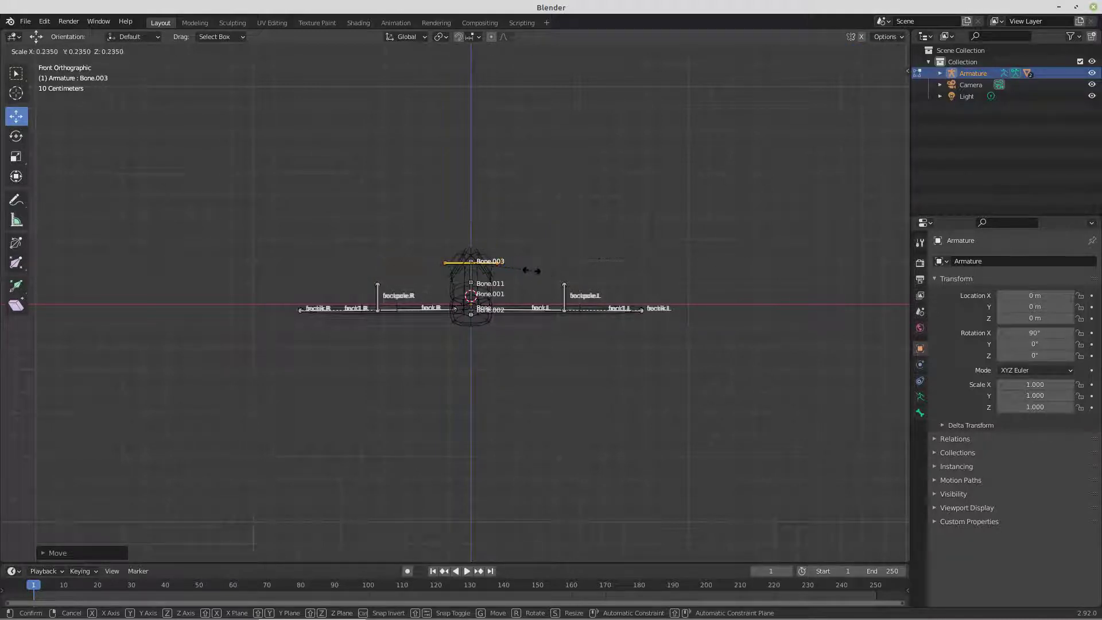
pyautogui.moveTo(513, 267)
pyautogui.click(513, 267)
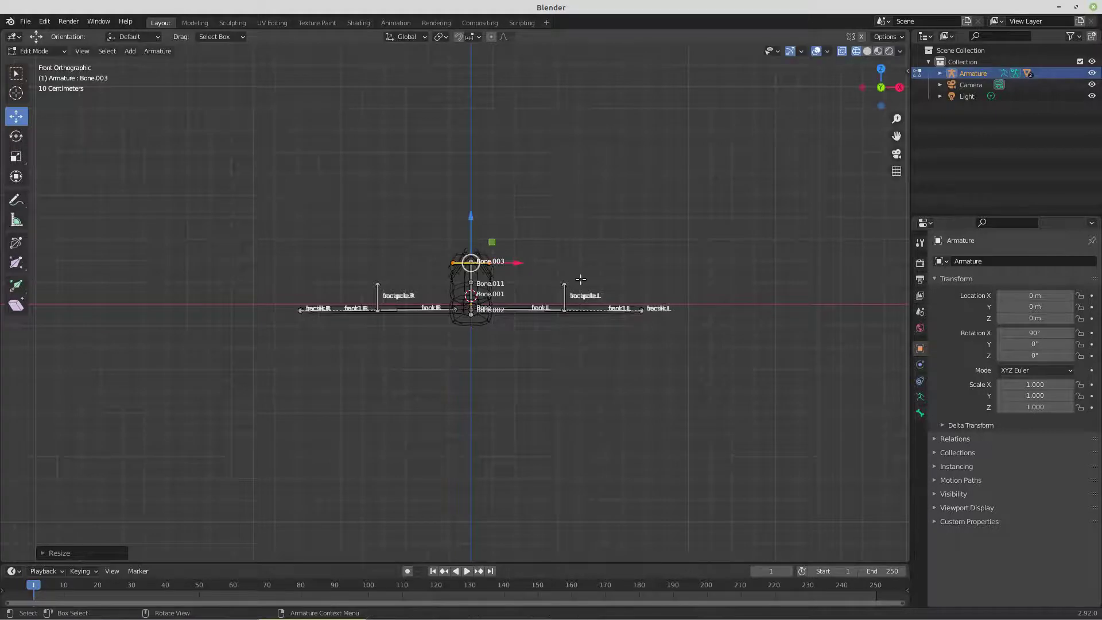
# Step: Parent Bone.003 to the upper head bone Bone.001, keeping its offset
pyautogui.moveTo(513, 266); pyautogui.dragTo(489, 279, button='middle')
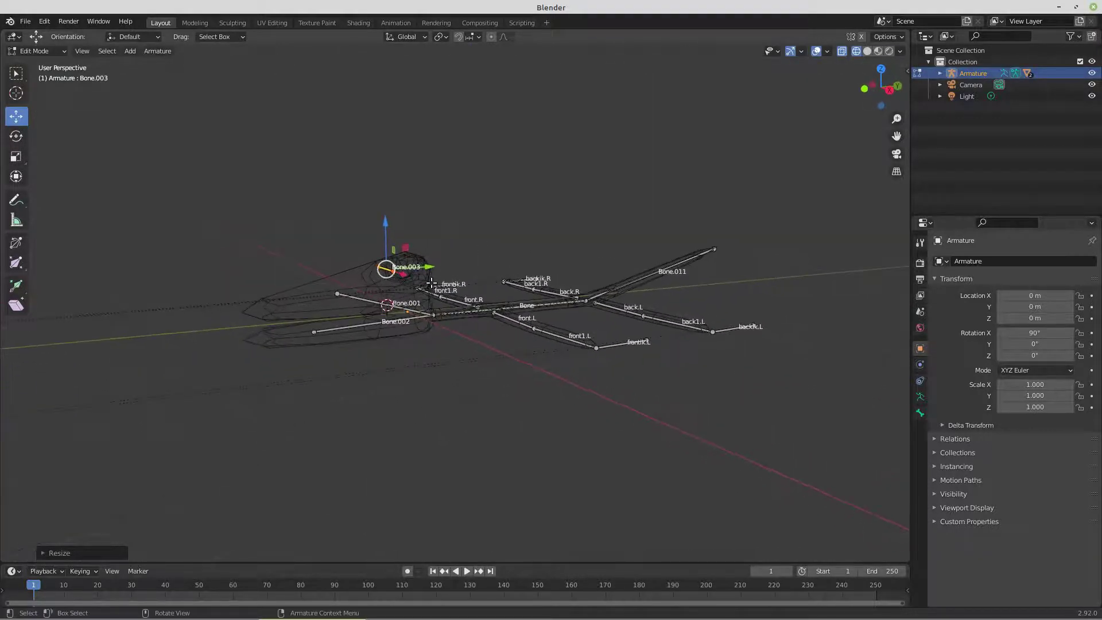
pyautogui.scroll(2, 425, 287)
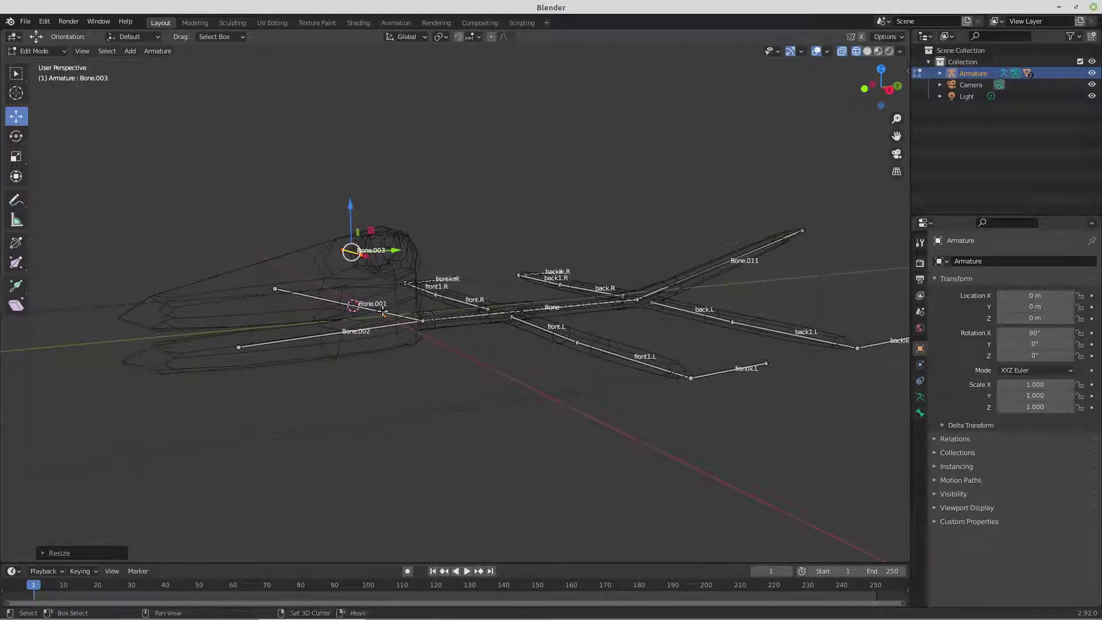
pyautogui.keyDown('shift'); pyautogui.click(383, 312); pyautogui.keyUp('shift')
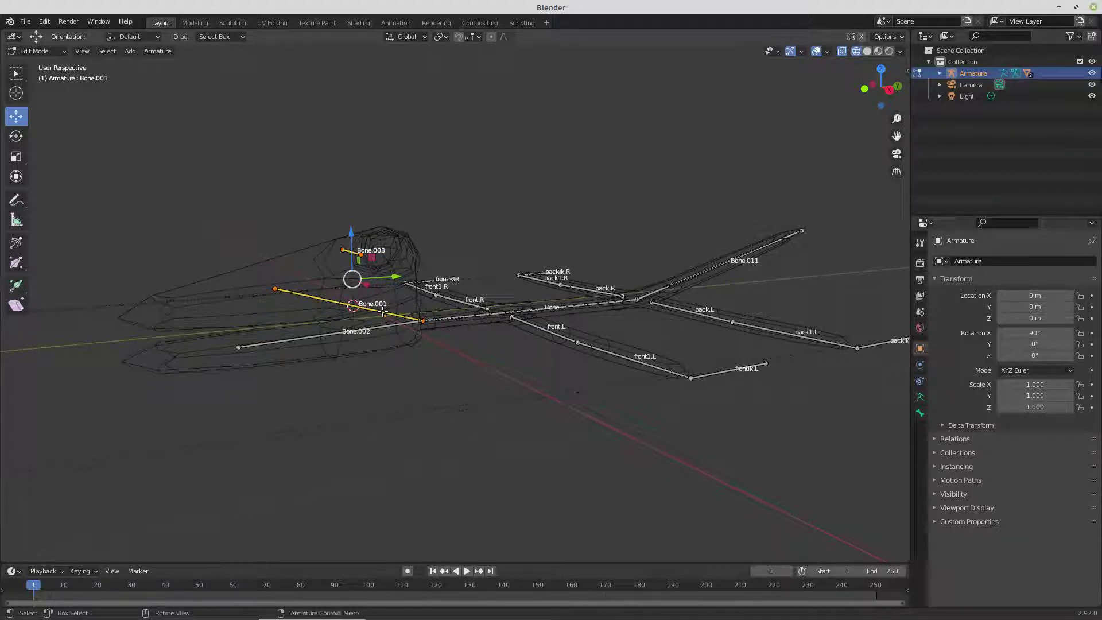
pyautogui.hotkey('ctrl', 'p')
pyautogui.click(383, 314)
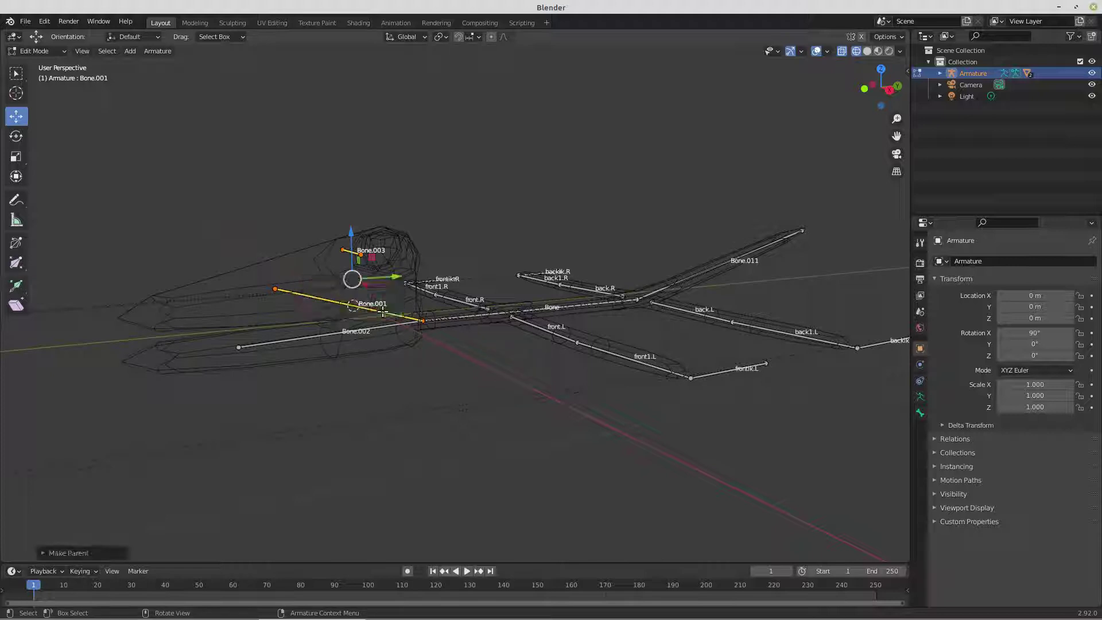
# Step: In Object Mode, parent the head mesh and the body mesh to the Armature with automatic weights
pyautogui.press('Tab')
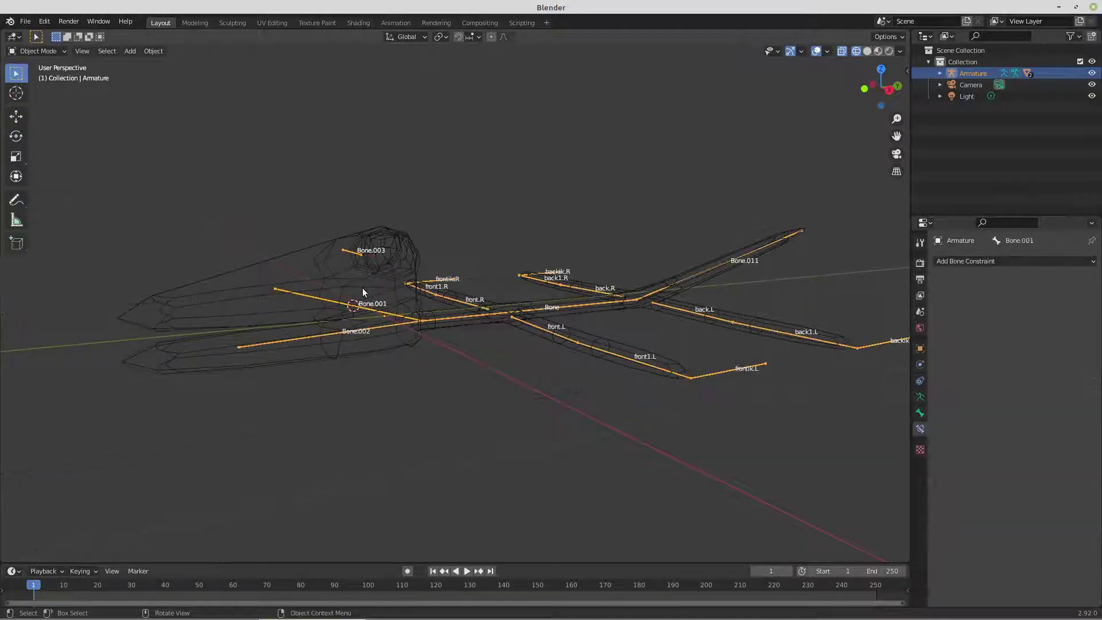
pyautogui.click(368, 278)
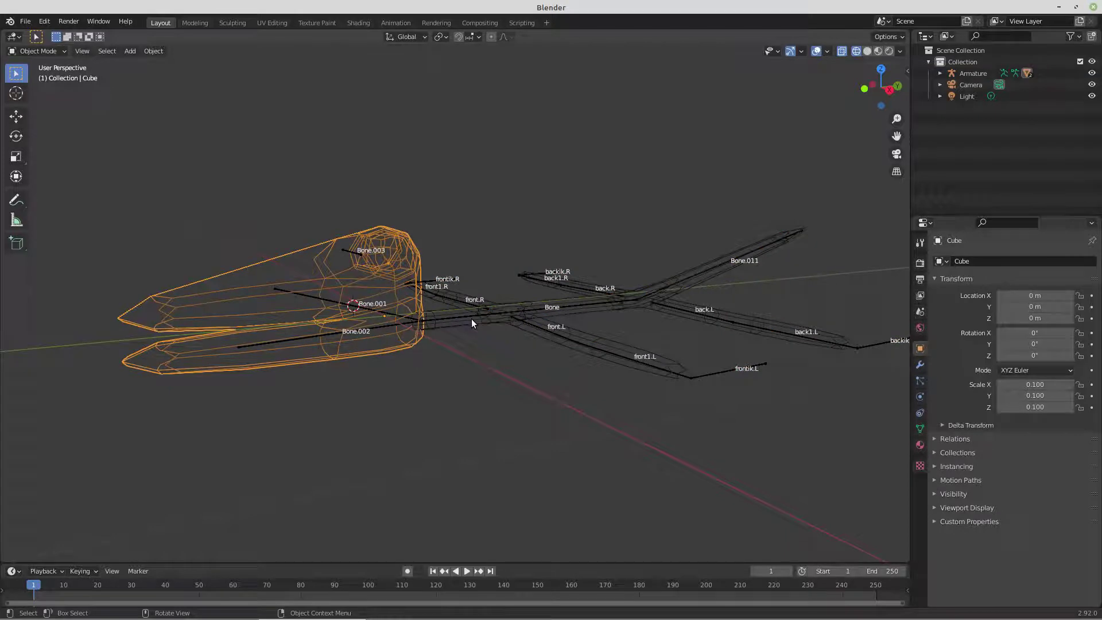
pyautogui.keyDown('shift'); pyautogui.click(471, 320); pyautogui.keyUp('shift')
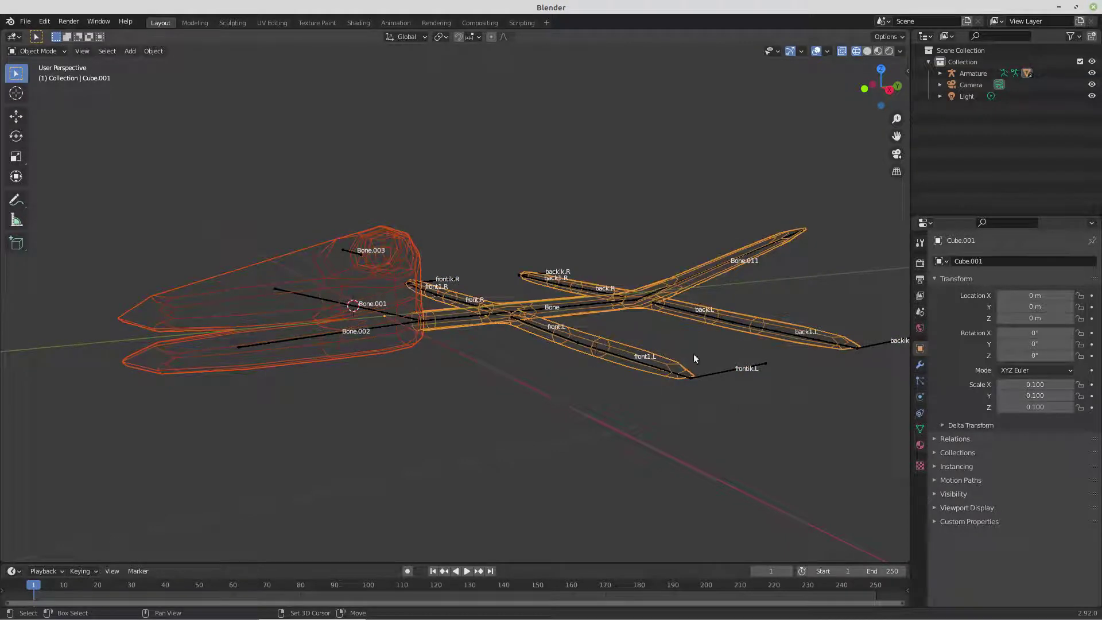
pyautogui.keyDown('shift'); pyautogui.click(727, 373); pyautogui.keyUp('shift')
pyautogui.hotkey('ctrl', 'p')
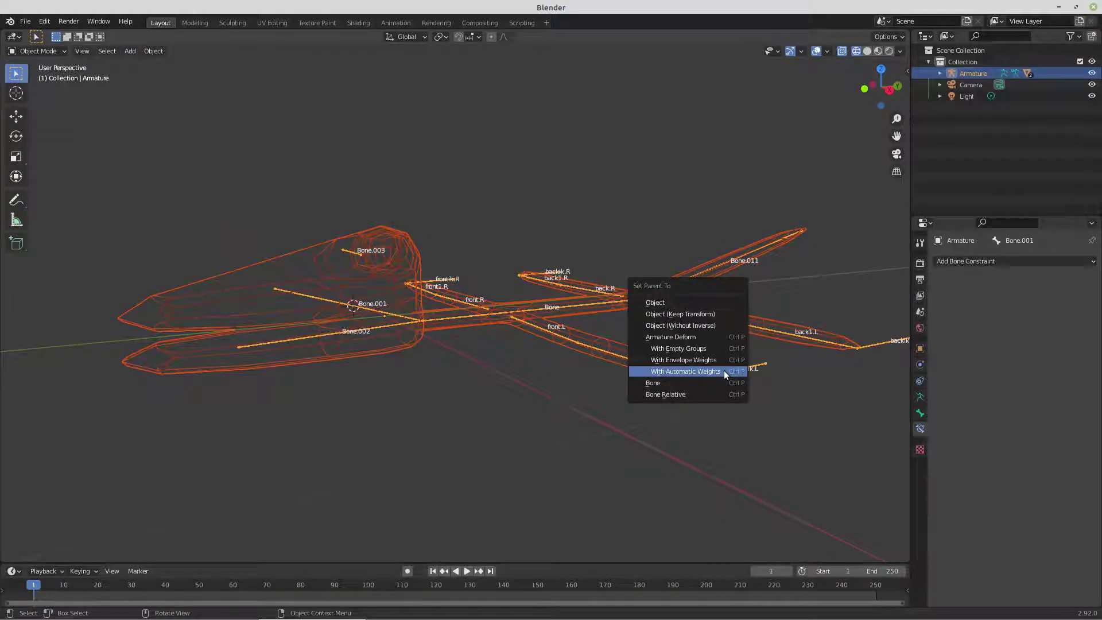
pyautogui.click(725, 370)
pyautogui.click(725, 370)
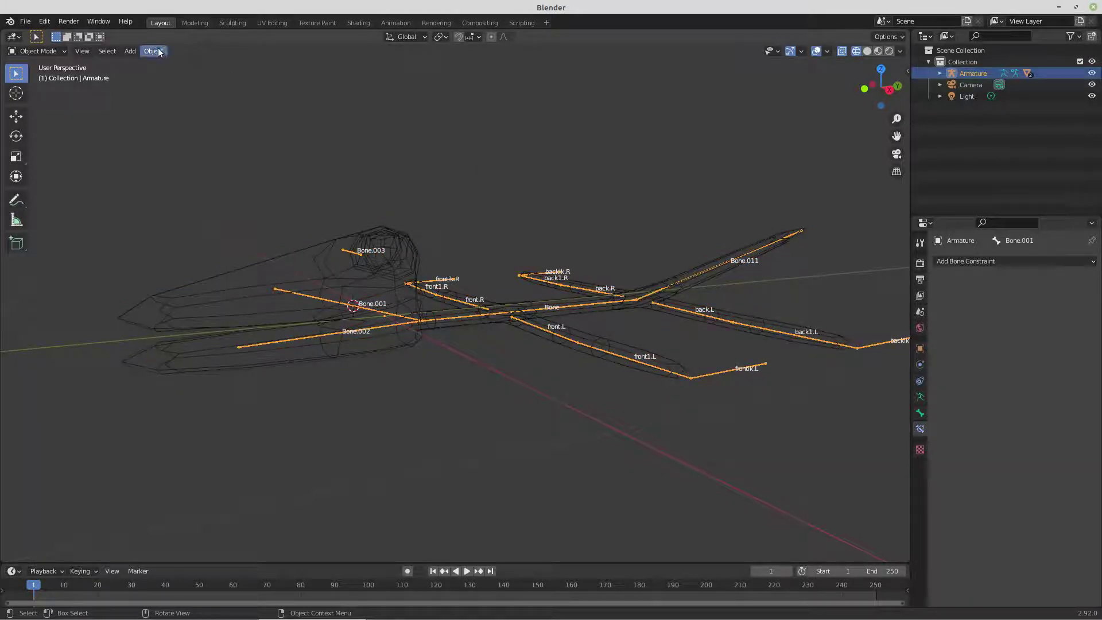
# Step: Switch the Armature to Pose Mode and raise the body's central bone along Z until the legs stretch straight
pyautogui.click(40, 51)
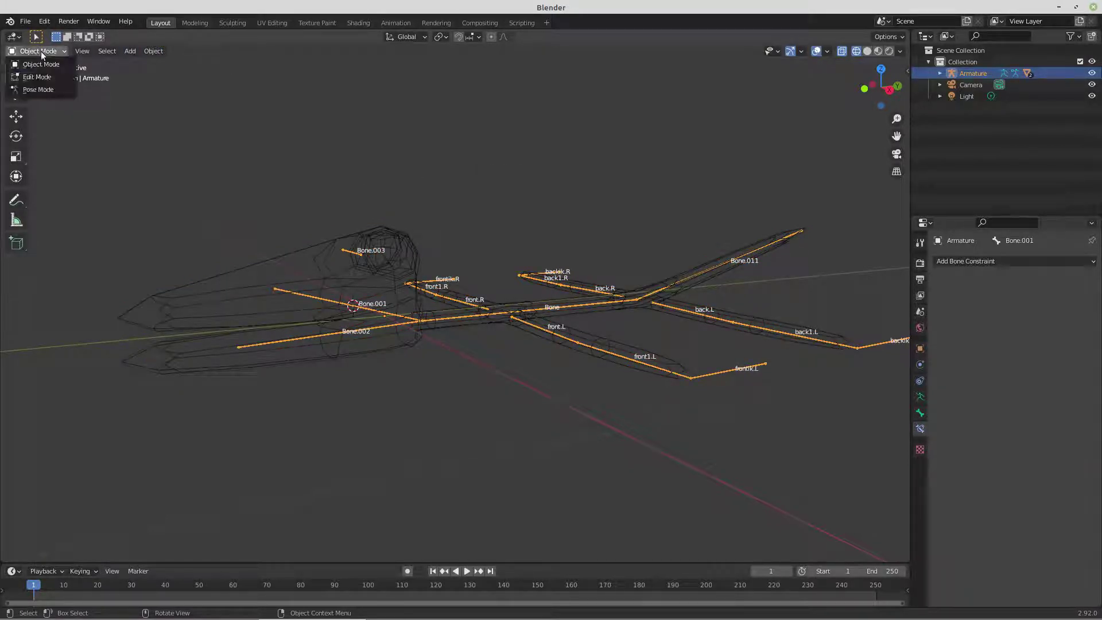
pyautogui.click(47, 86)
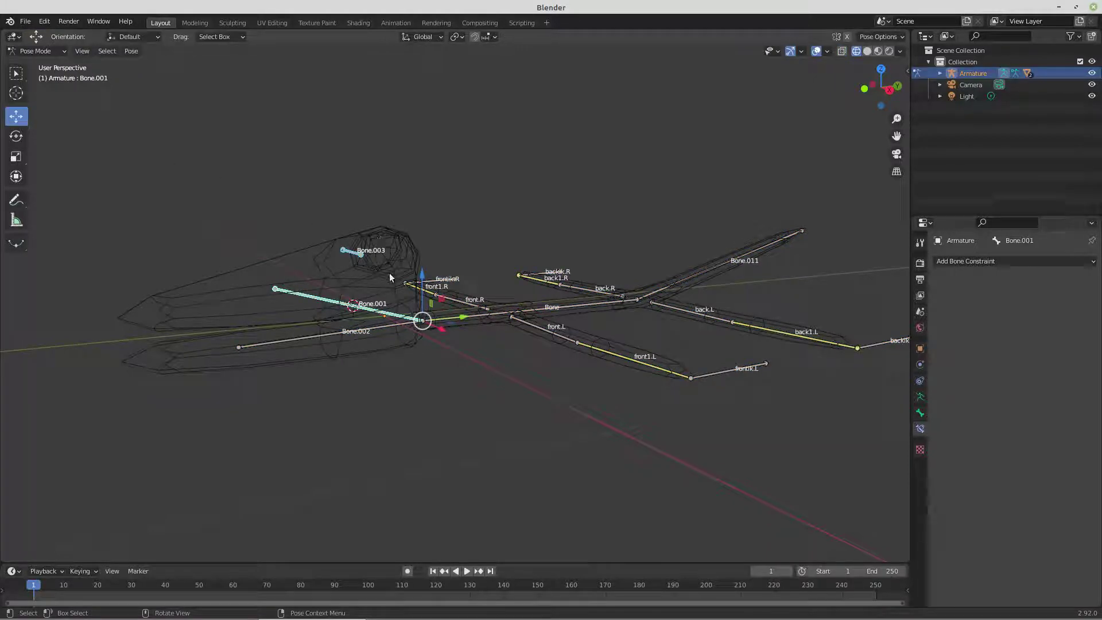
pyautogui.moveTo(387, 277); pyautogui.dragTo(347, 276, button='middle')
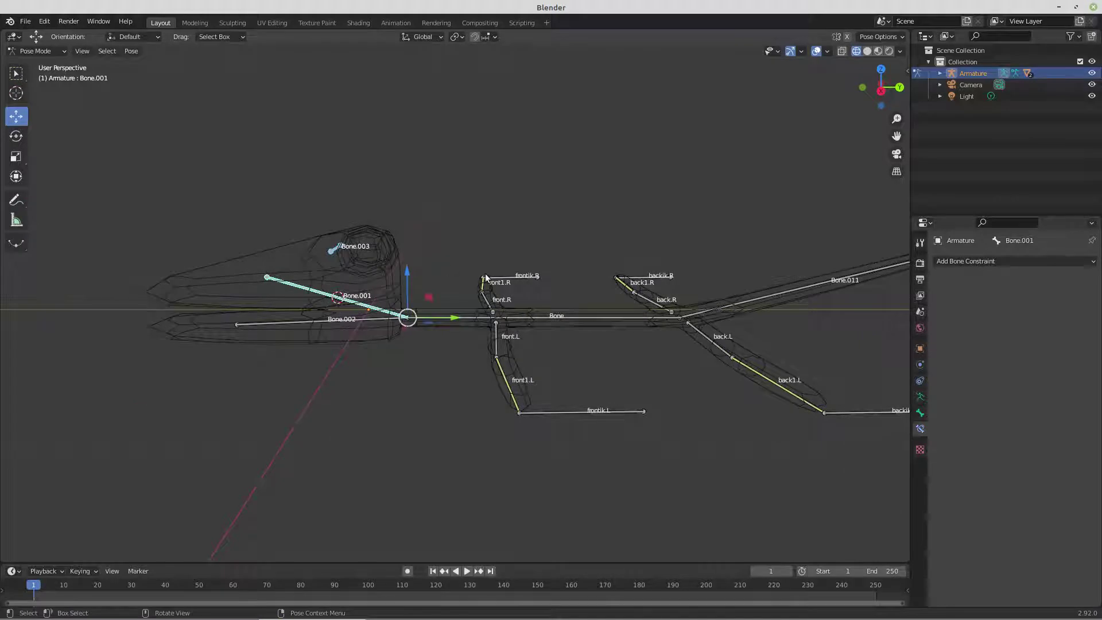
pyautogui.click(555, 314)
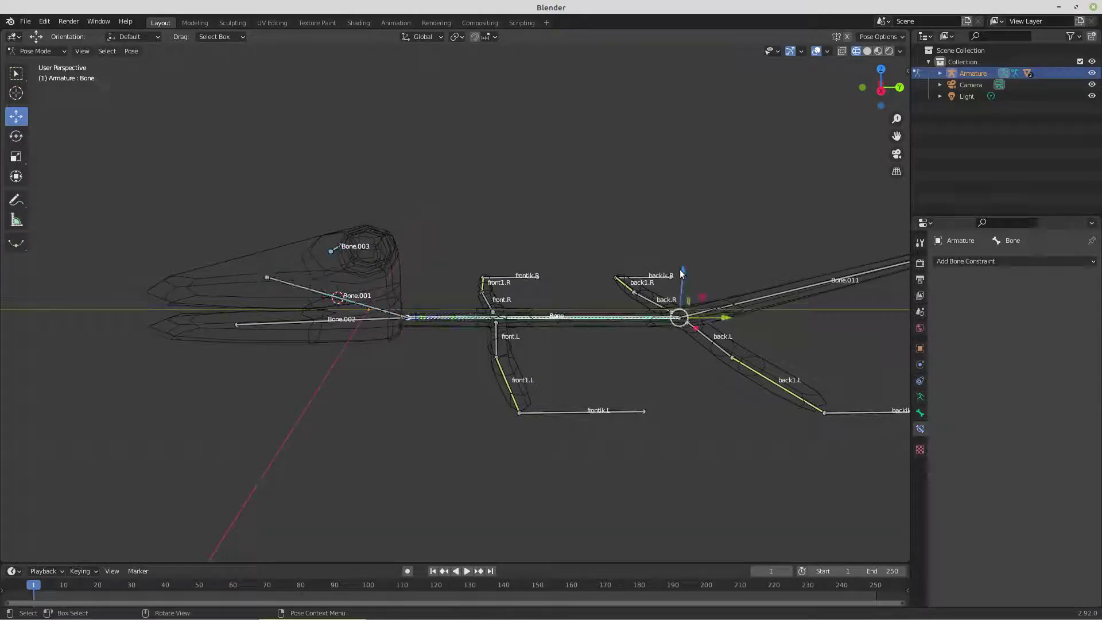
pyautogui.moveTo(687, 255); pyautogui.dragTo(690, 210)
pyautogui.press('KP_3')
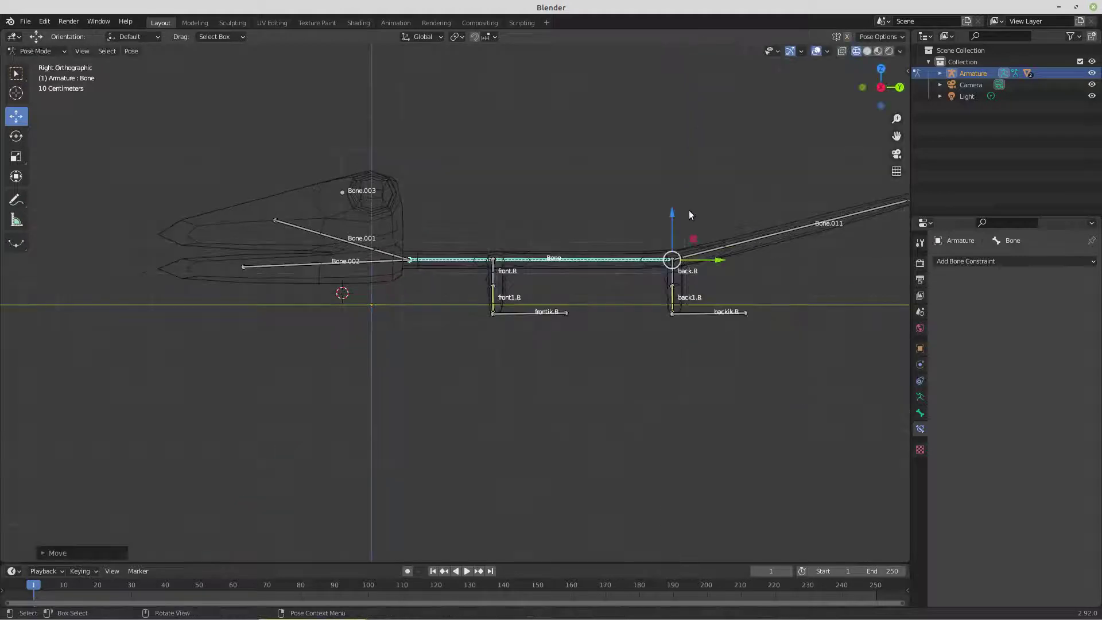
pyautogui.moveTo(672, 211); pyautogui.dragTo(675, 167)
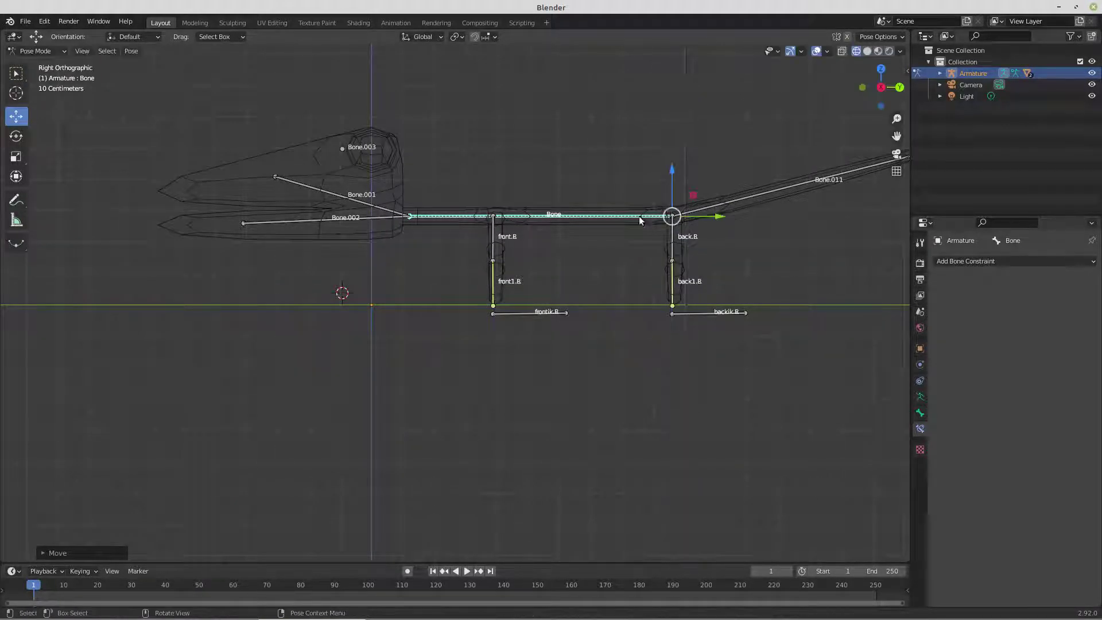
# Step: Move the left IK bones frontik.L and backik.L inward along X in the front view
pyautogui.moveTo(515, 343); pyautogui.dragTo(583, 353, button='middle')
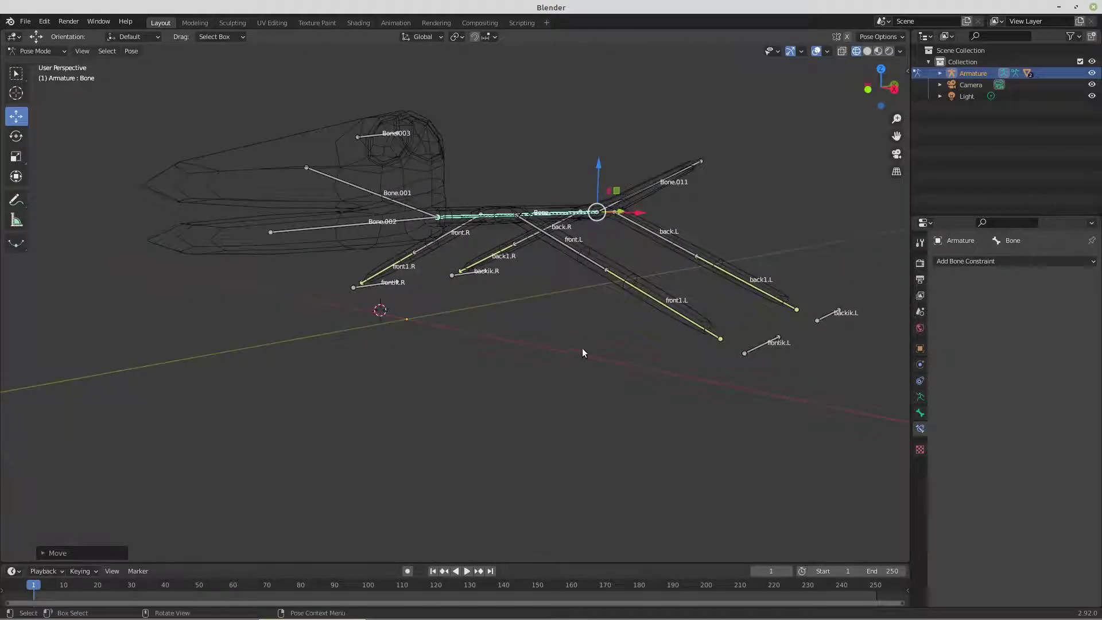
pyautogui.click(759, 347)
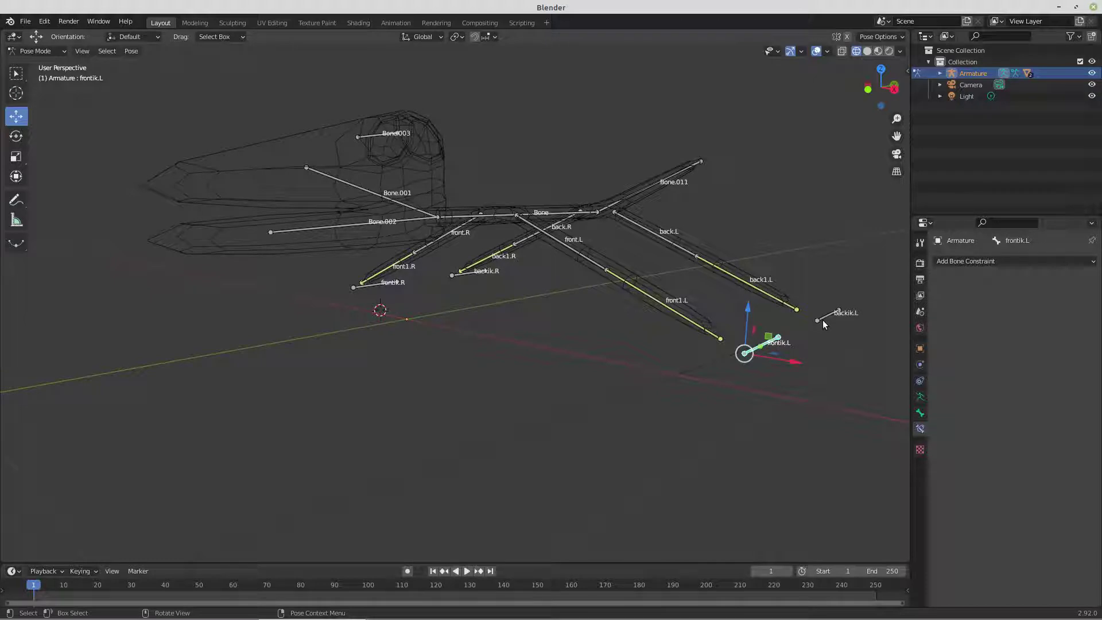
pyautogui.keyDown('shift'); pyautogui.click(822, 319); pyautogui.keyUp('shift')
pyautogui.press('KP_1')
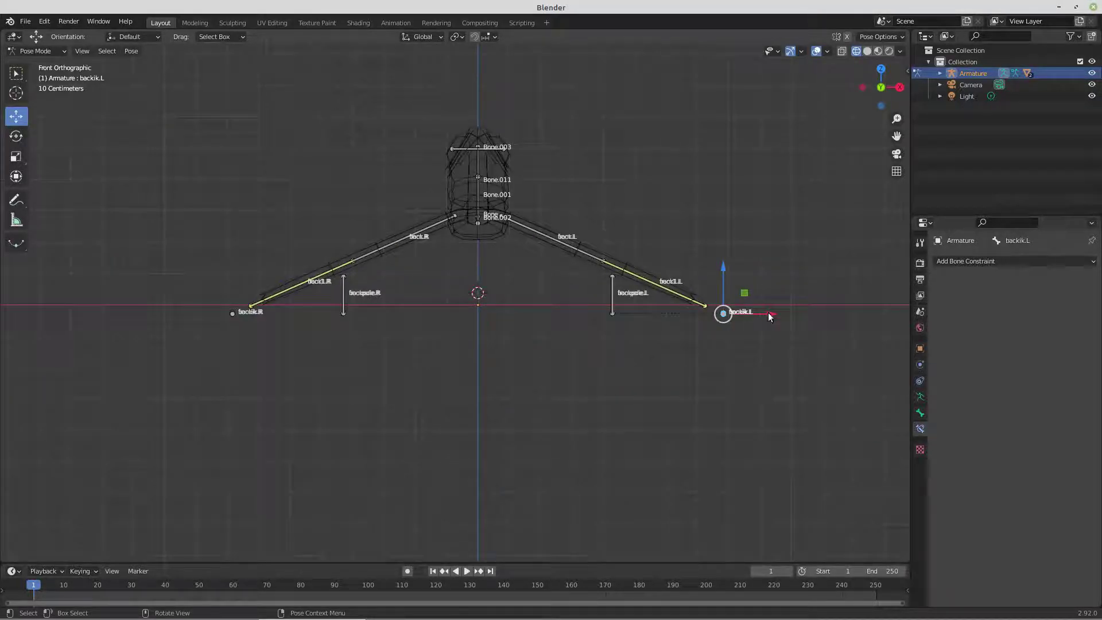
pyautogui.moveTo(769, 316); pyautogui.dragTo(635, 316)
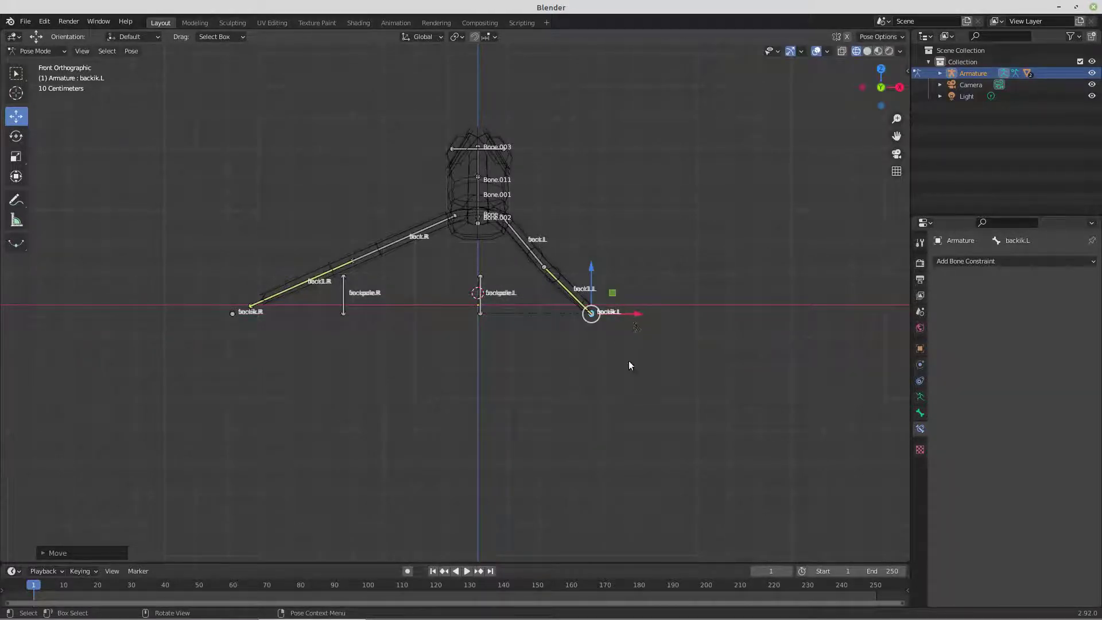
# Step: Copy the pose of the left IK bones and paste it X-flipped onto frontik.R and backik.R
pyautogui.rightClick(522, 374)
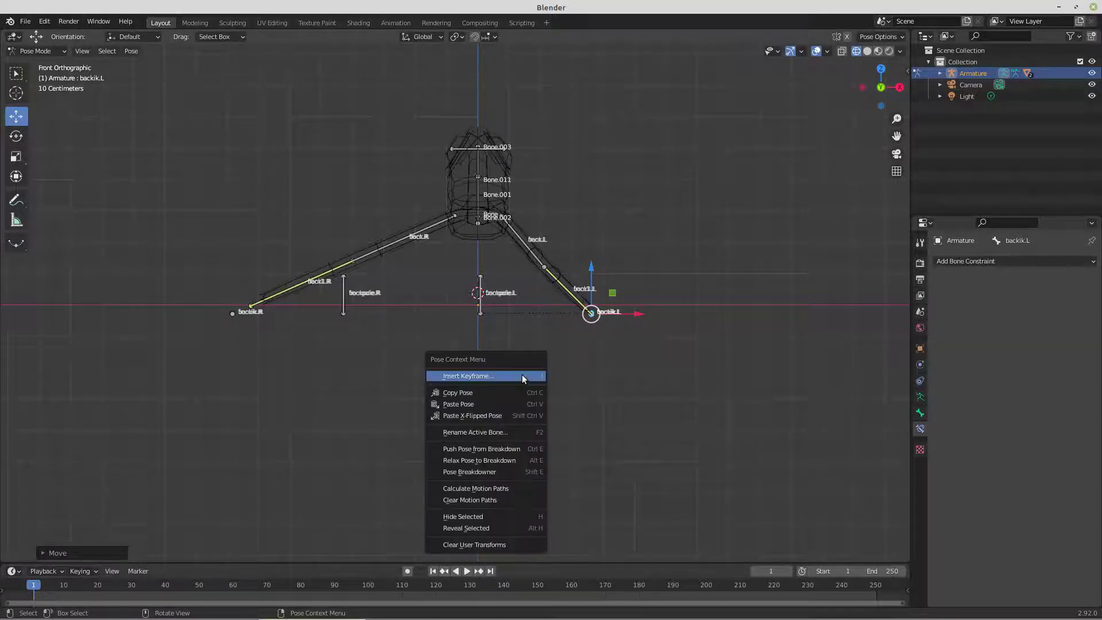
pyautogui.click(477, 392)
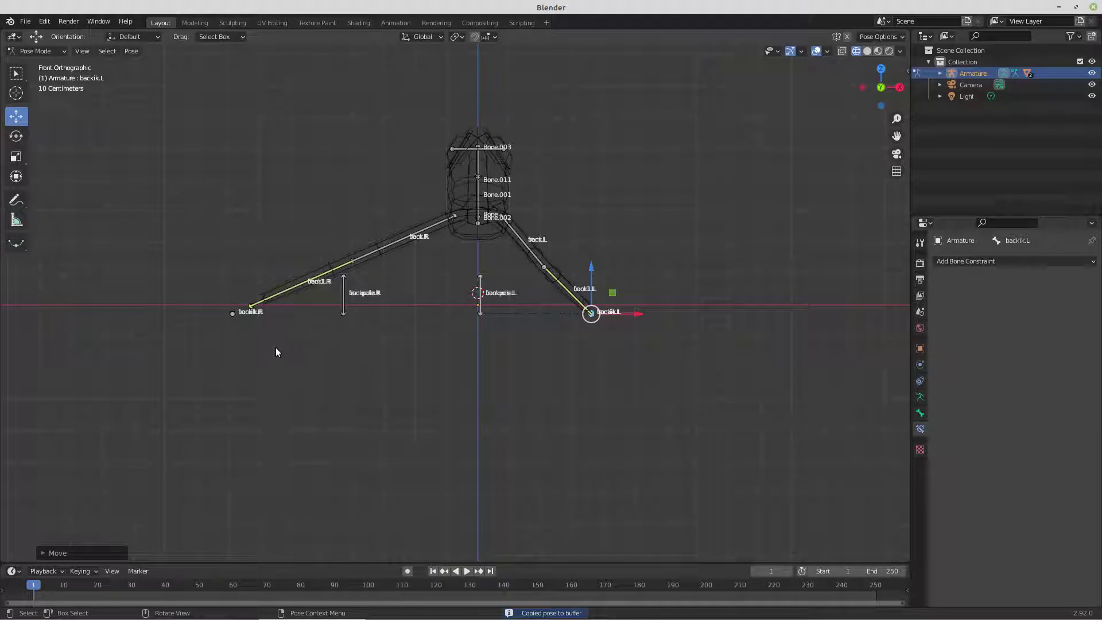
pyautogui.click(295, 347)
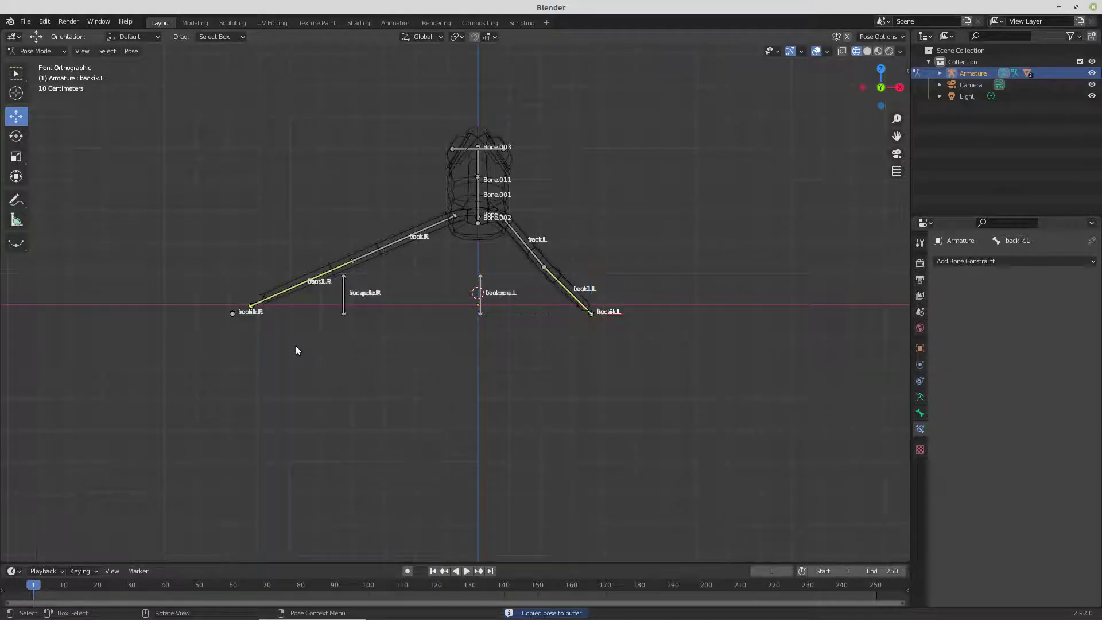
pyautogui.moveTo(295, 347); pyautogui.dragTo(275, 370, button='middle')
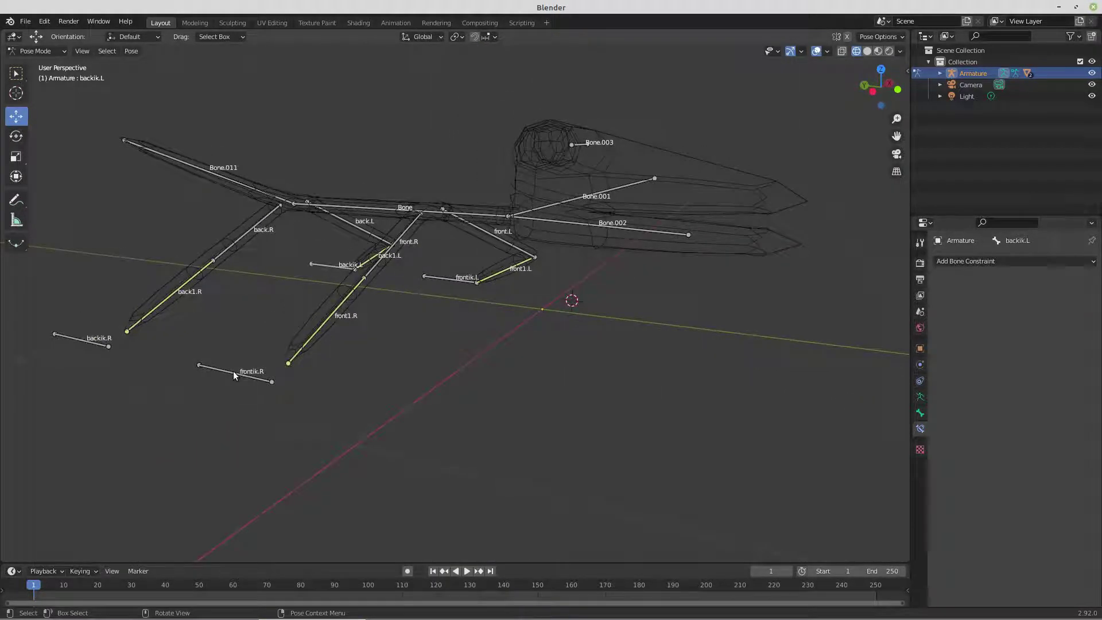
pyautogui.click(233, 372)
pyautogui.keyDown('shift'); pyautogui.click(85, 339); pyautogui.keyUp('shift')
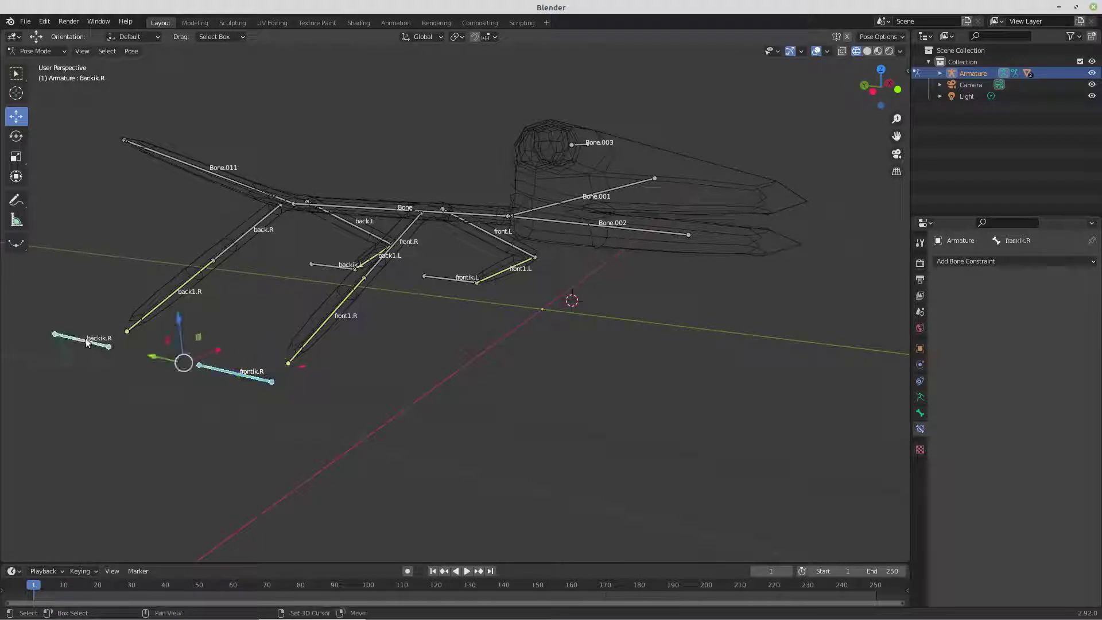
pyautogui.rightClick(187, 415)
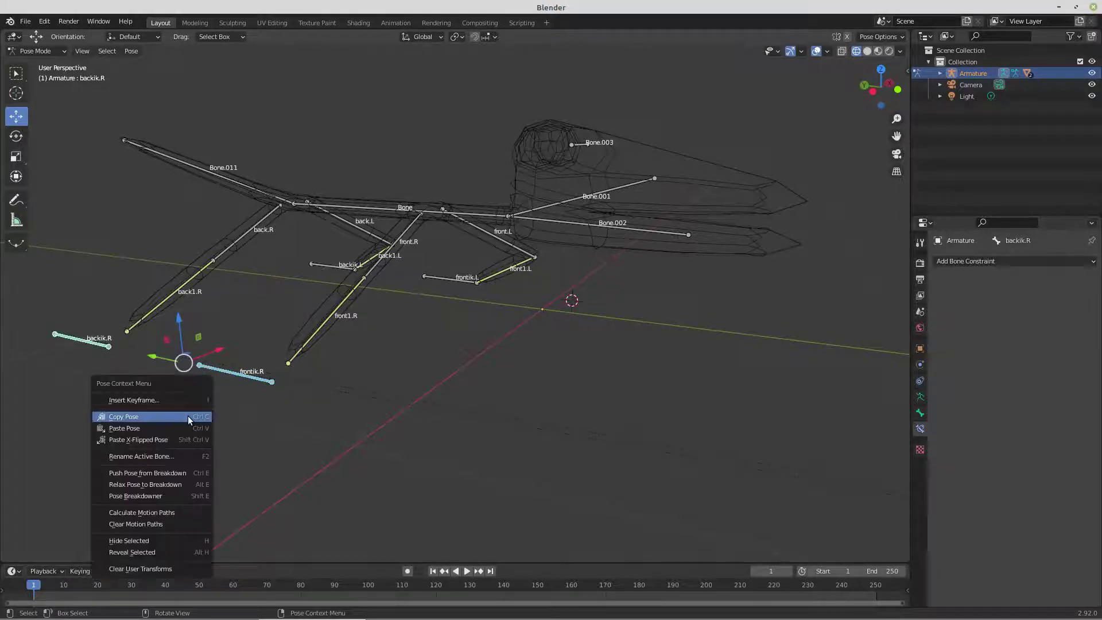
pyautogui.click(171, 445)
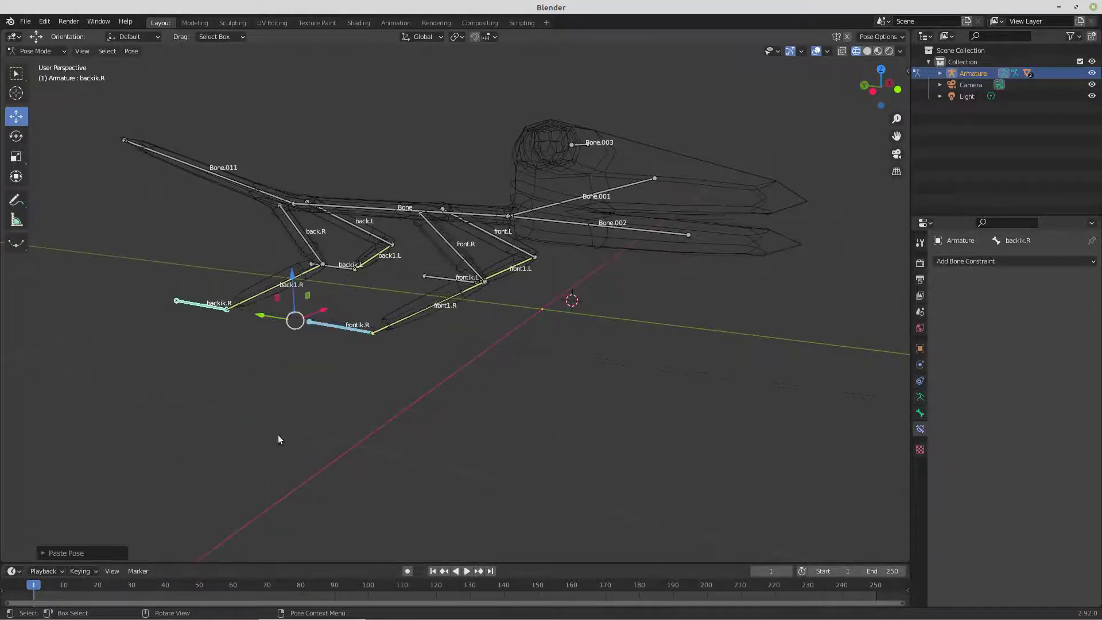
# Step: Raise the body's central bone slightly further along Z in the right side view
pyautogui.moveTo(367, 405); pyautogui.dragTo(410, 383, button='middle')
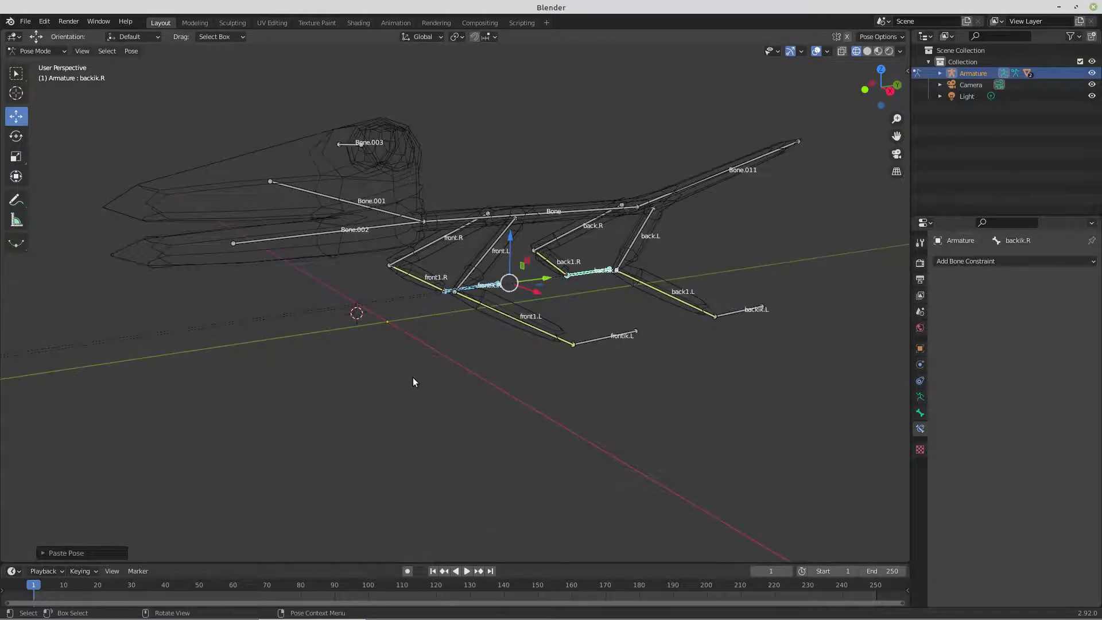
pyautogui.press('KP_3')
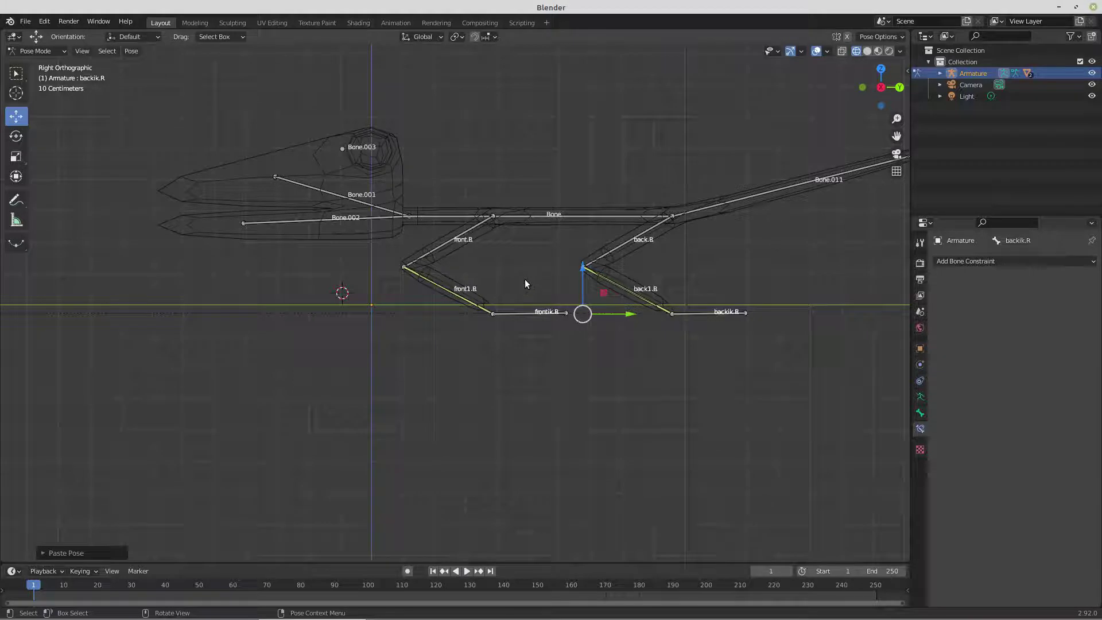
pyautogui.click(543, 213)
pyautogui.moveTo(672, 172); pyautogui.dragTo(676, 142)
pyautogui.moveTo(567, 308); pyautogui.dragTo(560, 329, button='middle')
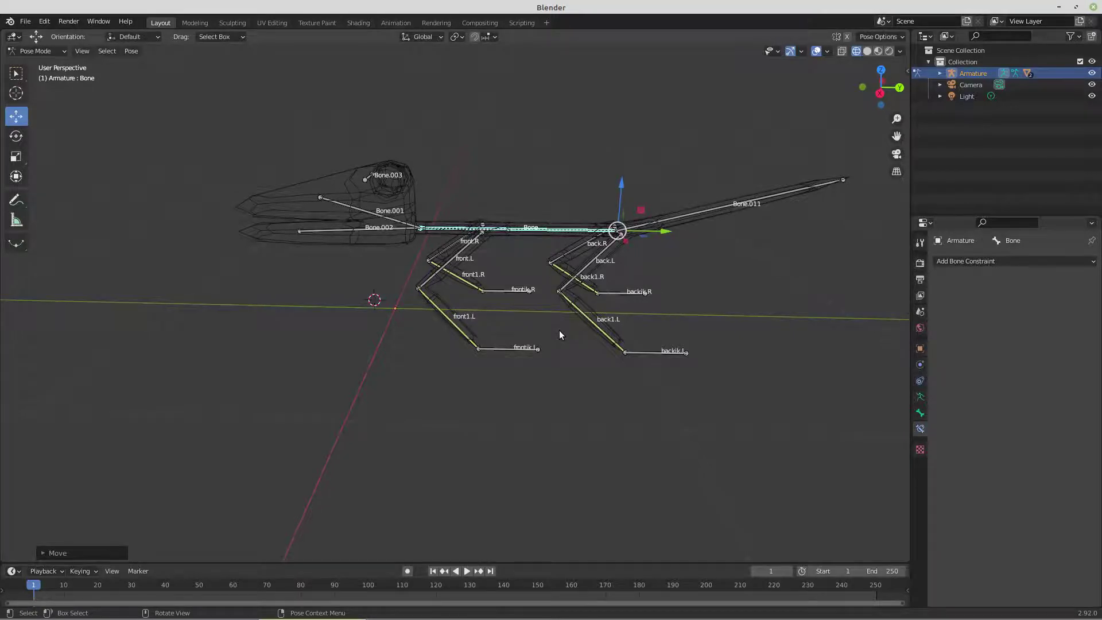
# Step: Move the IK bones frontik.L and backik.R backward together along Y, away from the head, and copy their pose
pyautogui.press('KP_3')
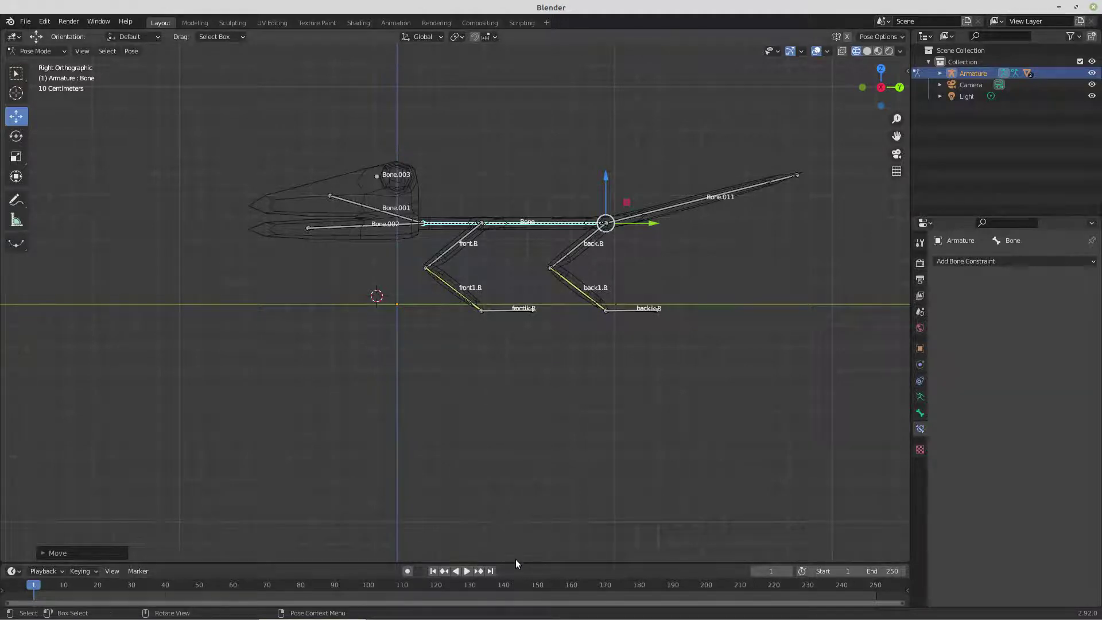
pyautogui.moveTo(515, 564); pyautogui.dragTo(519, 485)
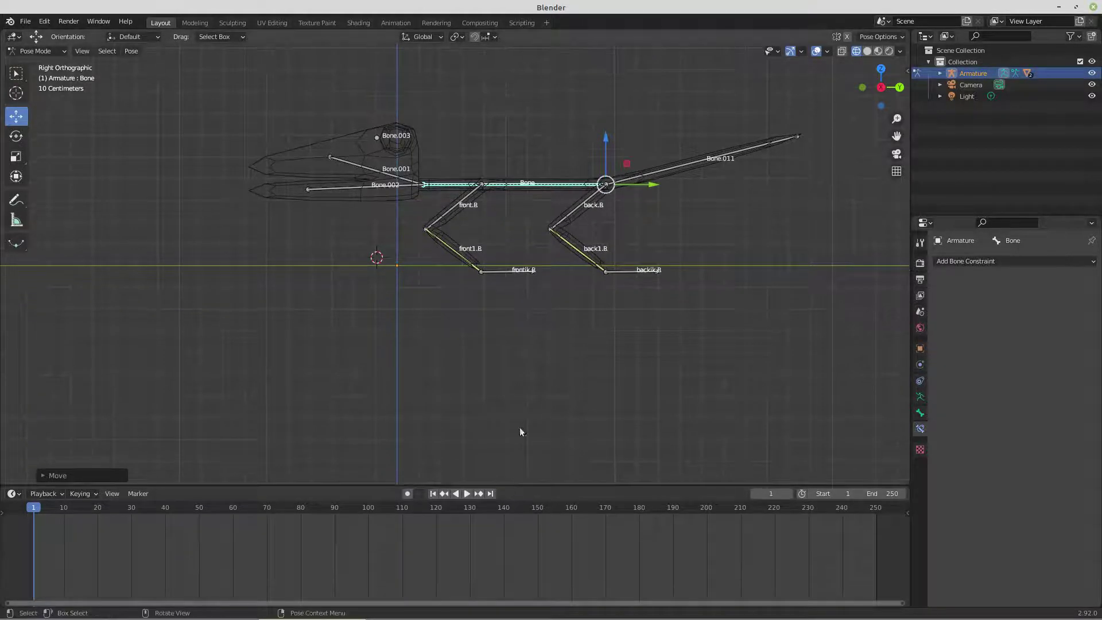
pyautogui.click(511, 271)
pyautogui.moveTo(511, 300); pyautogui.dragTo(511, 325, button='middle')
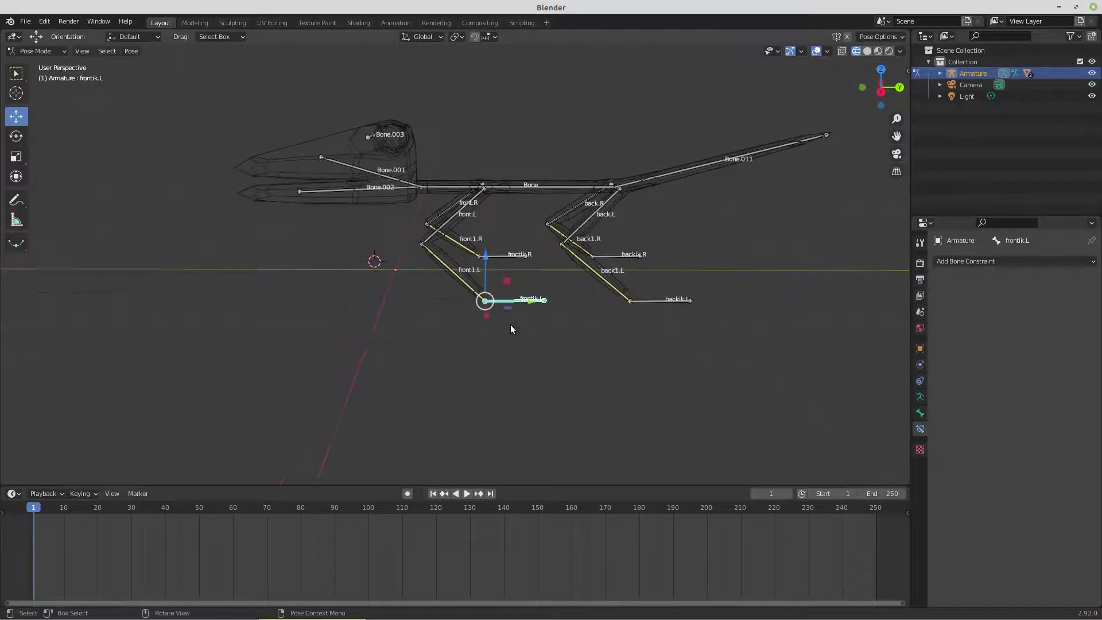
pyautogui.keyDown('shift'); pyautogui.click(610, 257); pyautogui.keyUp('shift')
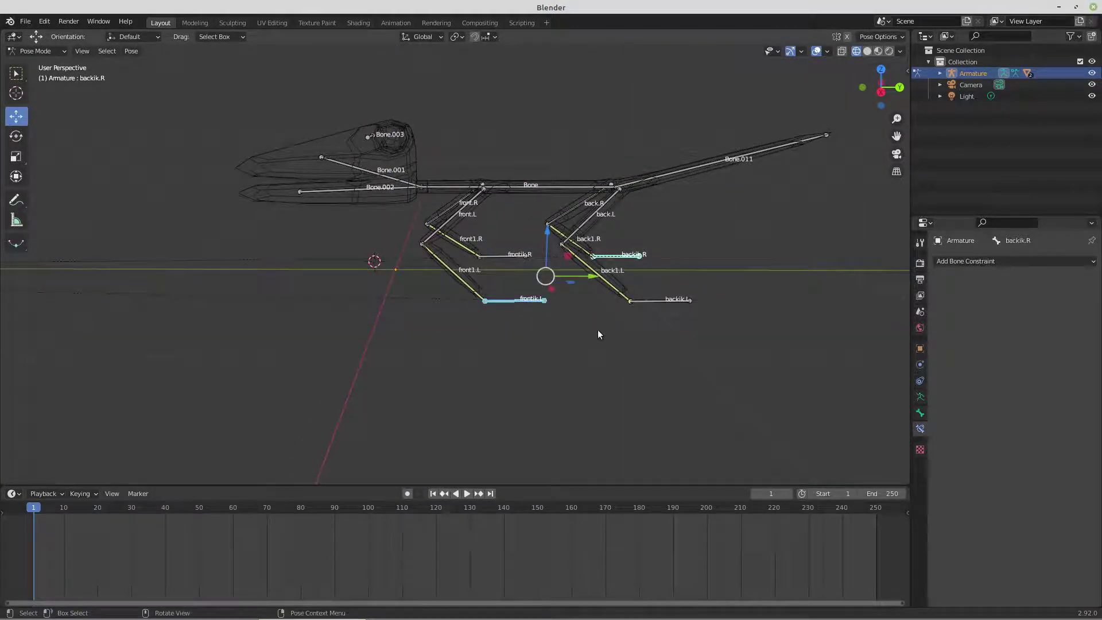
pyautogui.moveTo(591, 279); pyautogui.dragTo(670, 286)
pyautogui.rightClick(529, 363)
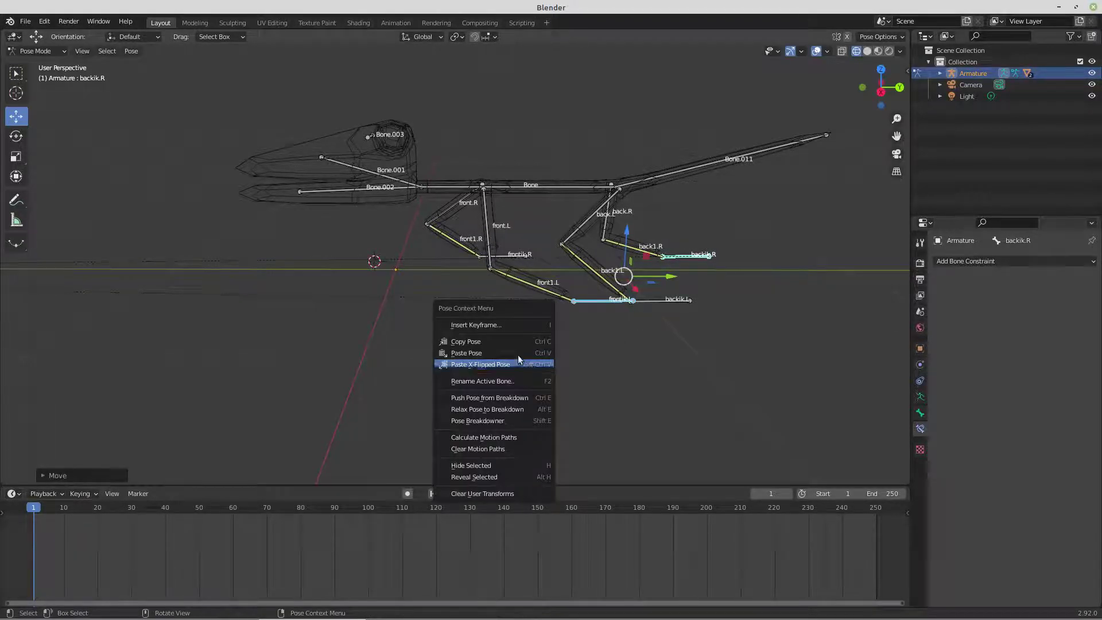
pyautogui.click(511, 340)
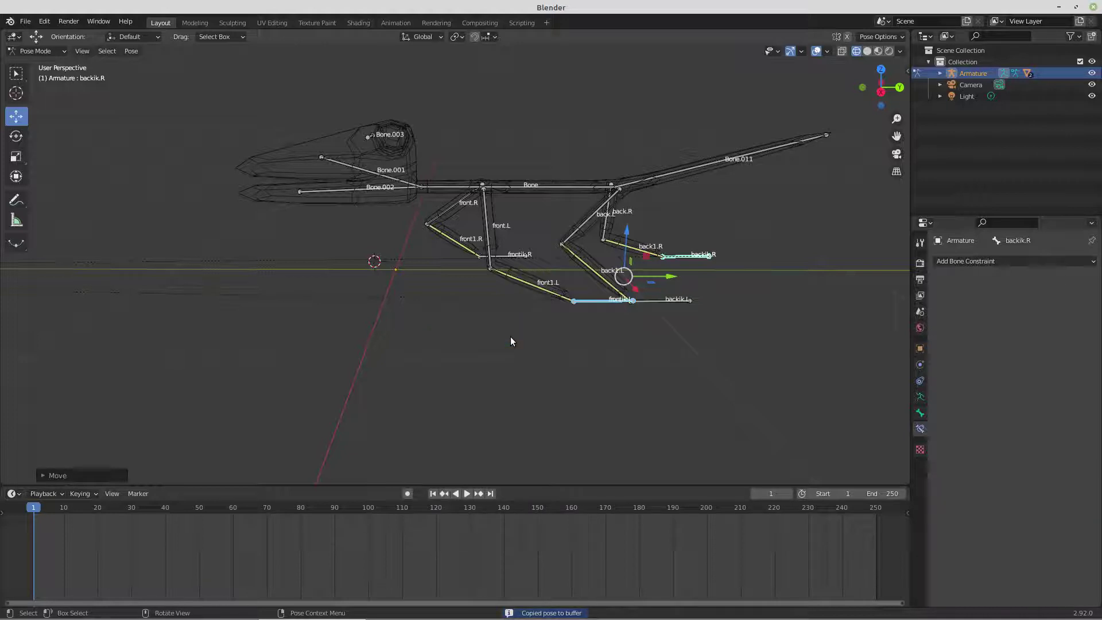
# Step: Try to insert a Location & Rotation keyframe for all the armature's bones at frame 1
pyautogui.keyDown('shift'); pyautogui.click(510, 257); pyautogui.keyUp('shift')
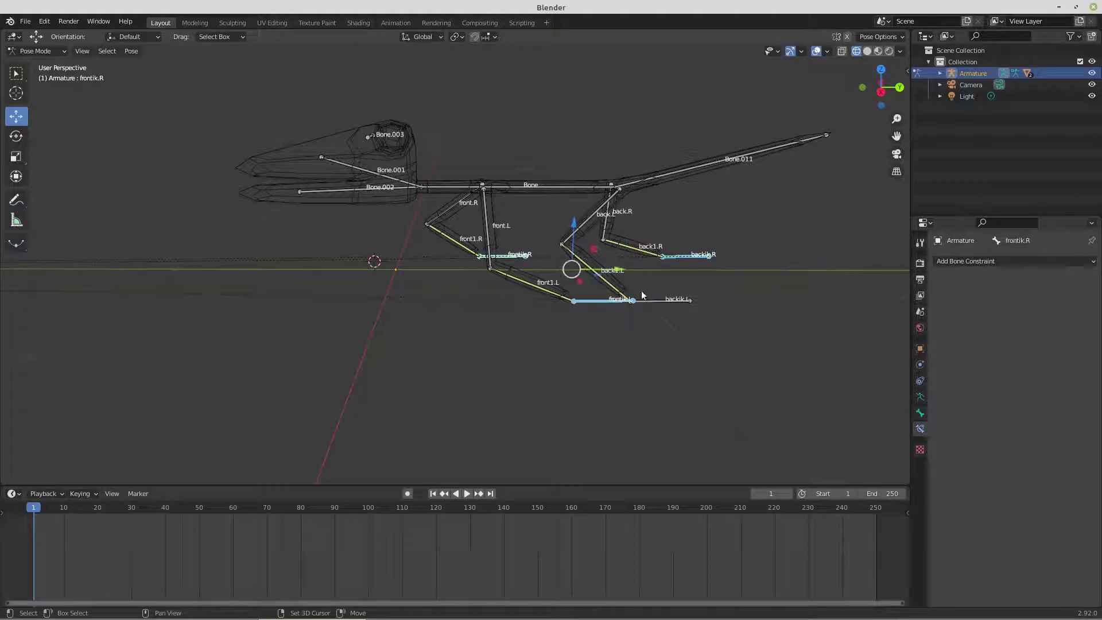
pyautogui.keyDown('shift'); pyautogui.click(660, 301); pyautogui.keyUp('shift')
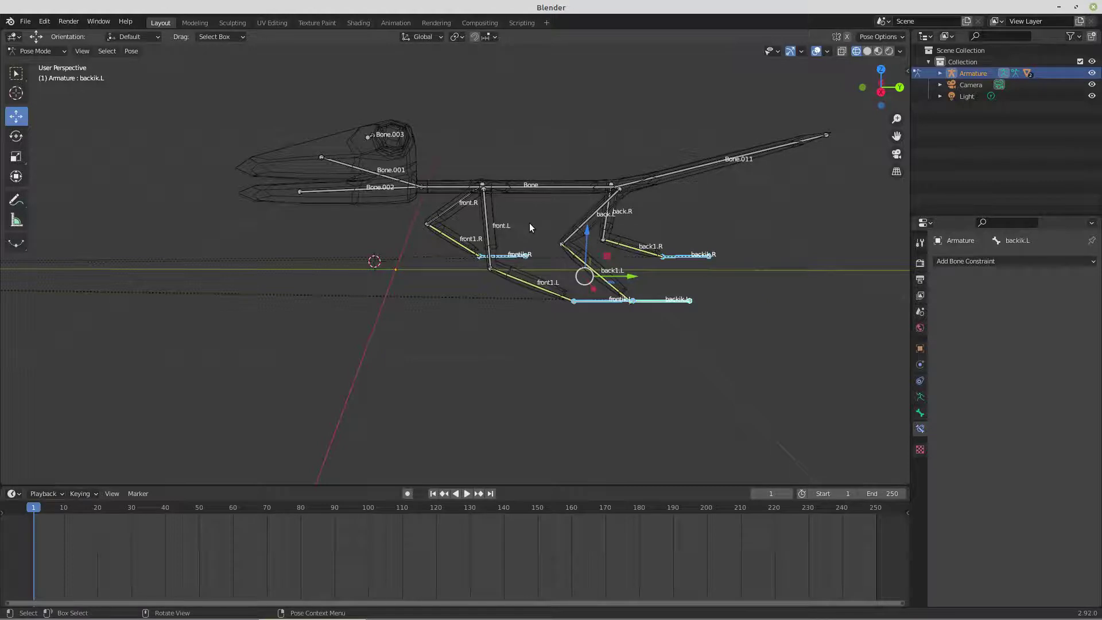
pyautogui.press('a')
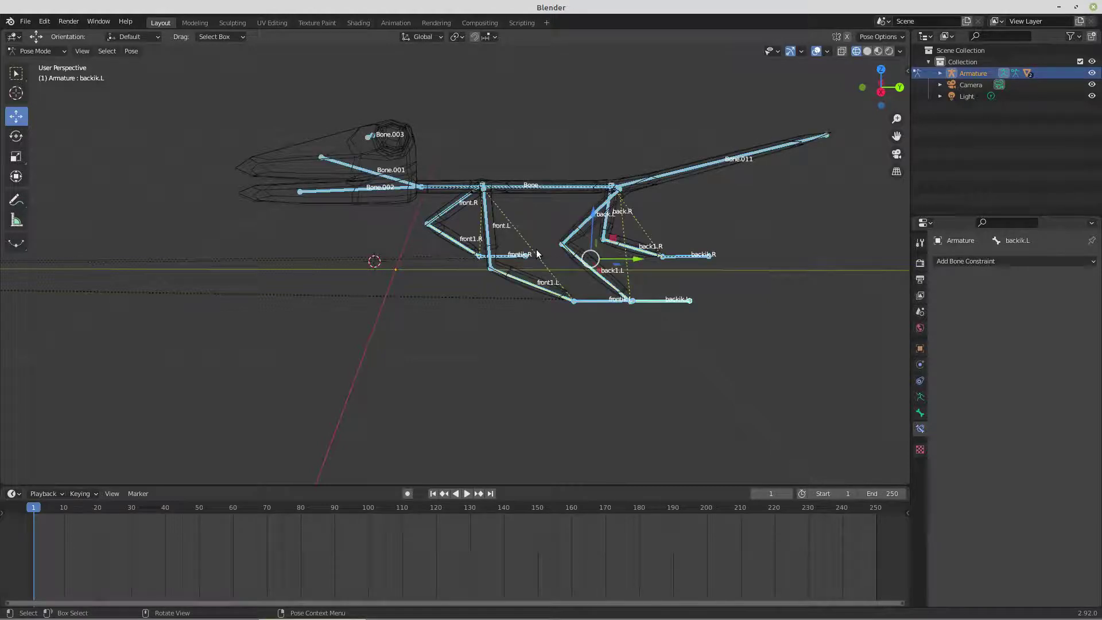
pyautogui.rightClick(370, 338)
pyautogui.press('i')
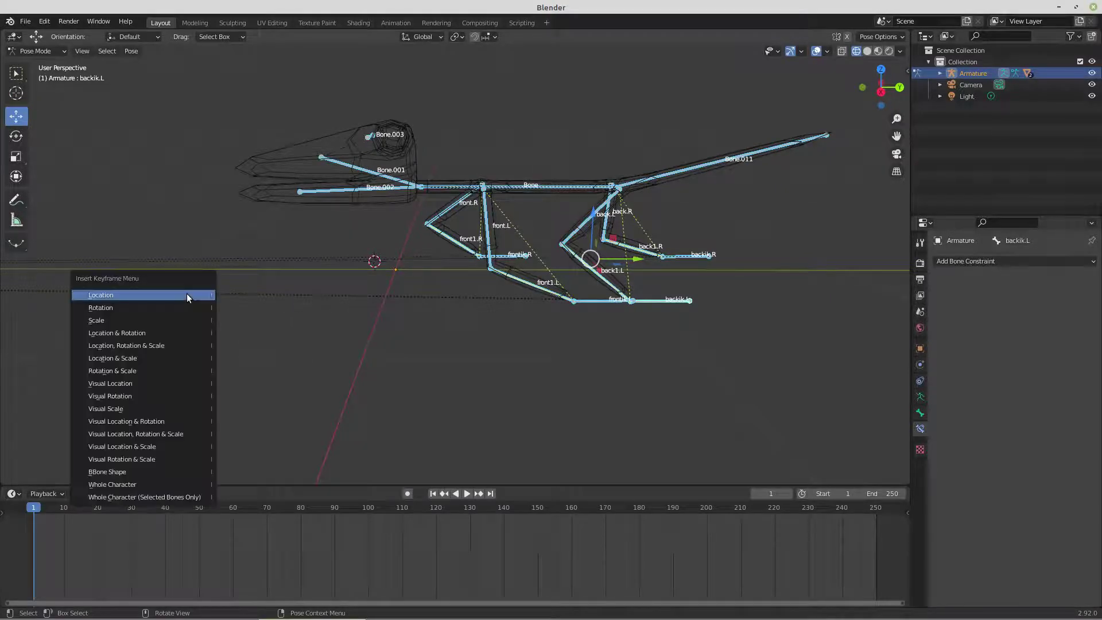
pyautogui.click(171, 333)
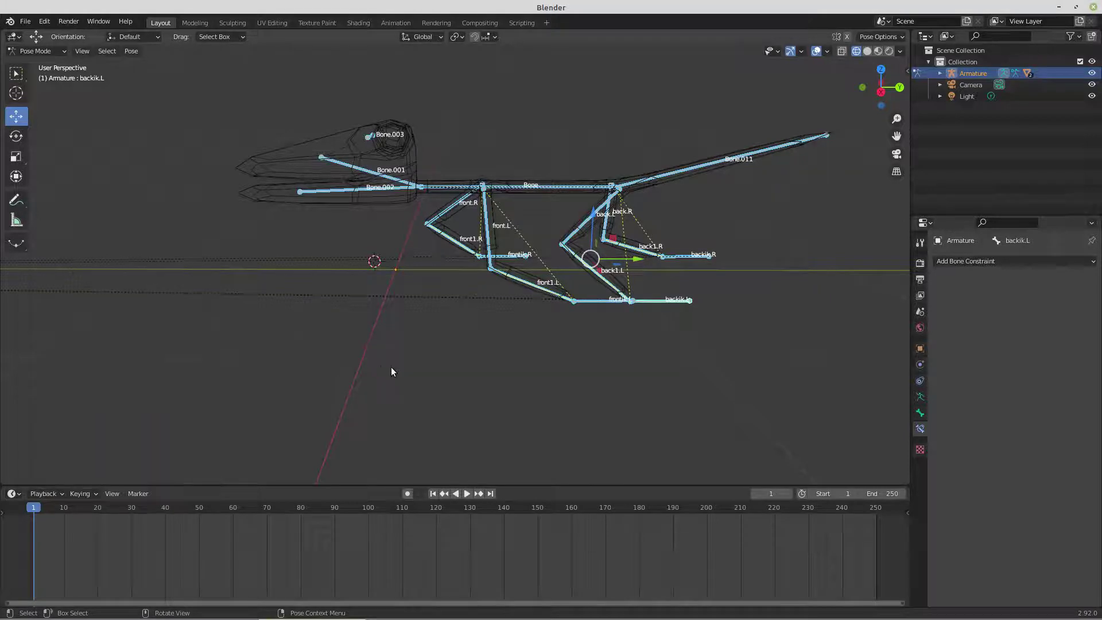
# Step: Select only the four leg IK bones and insert a Location & Rotation keyframe for them at frame 1
pyautogui.click(515, 256)
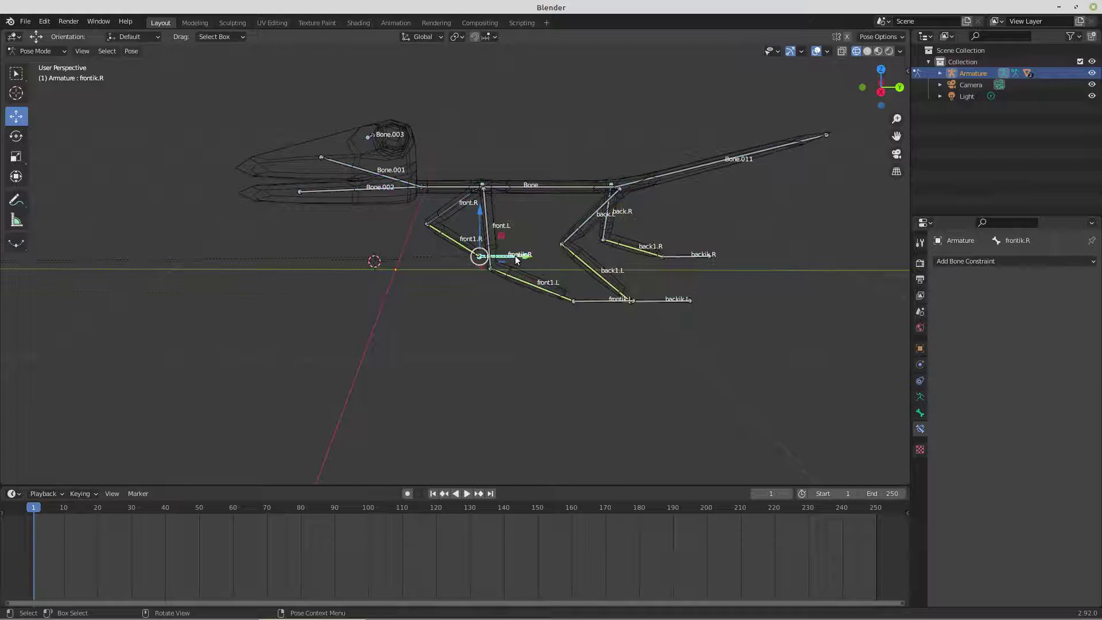
pyautogui.keyDown('shift'); pyautogui.click(598, 300); pyautogui.keyUp('shift')
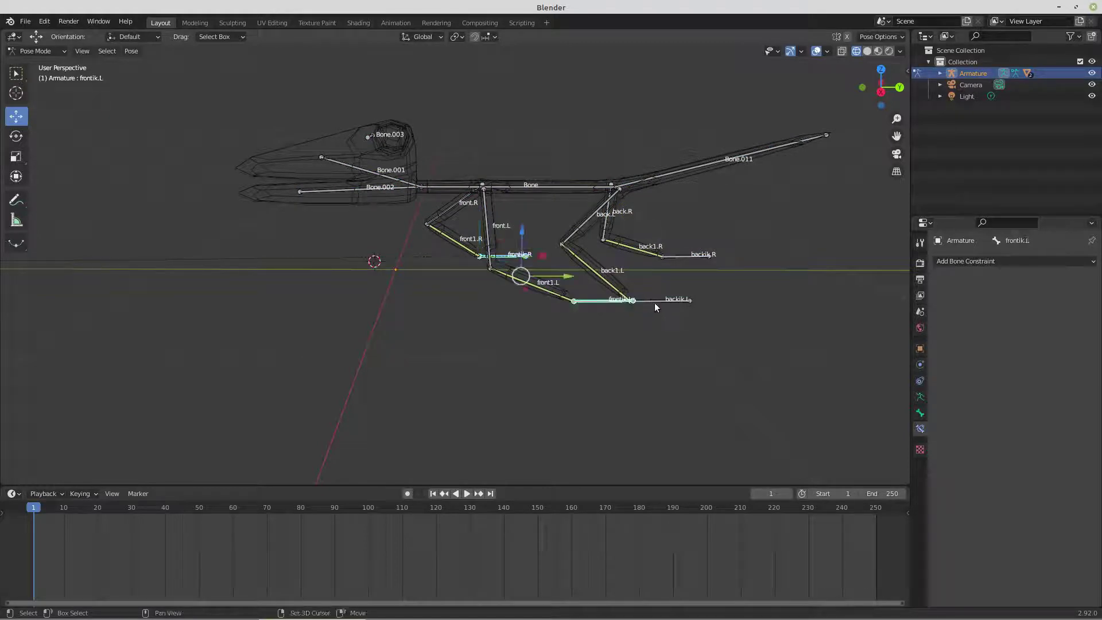
pyautogui.keyDown('shift'); pyautogui.click(664, 300); pyautogui.keyUp('shift')
pyautogui.keyDown('shift'); pyautogui.click(686, 256); pyautogui.keyUp('shift')
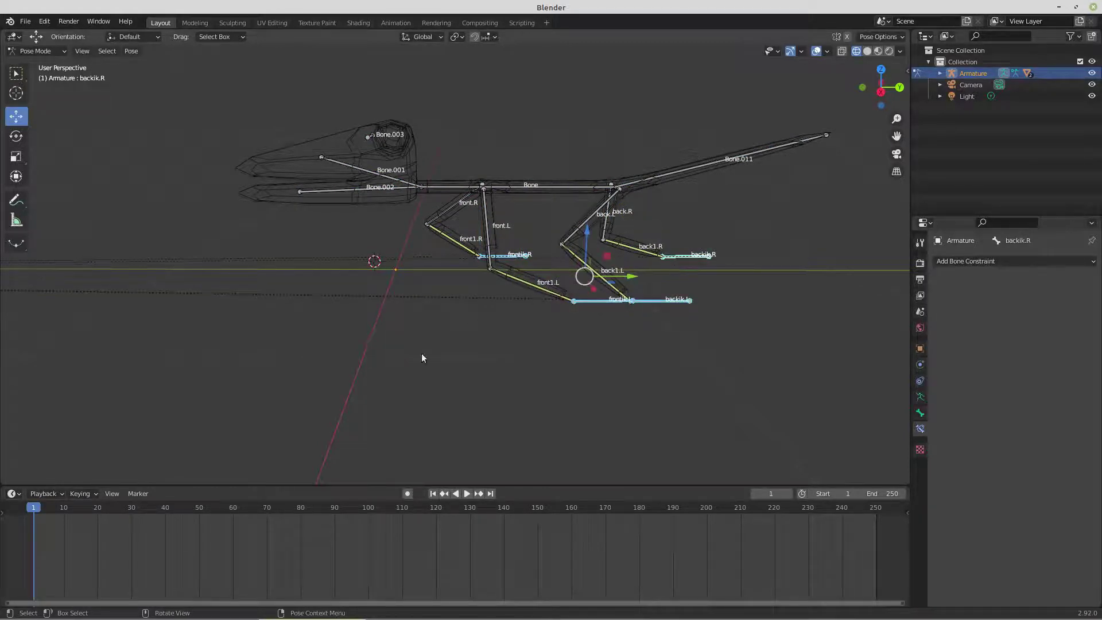
pyautogui.press('i')
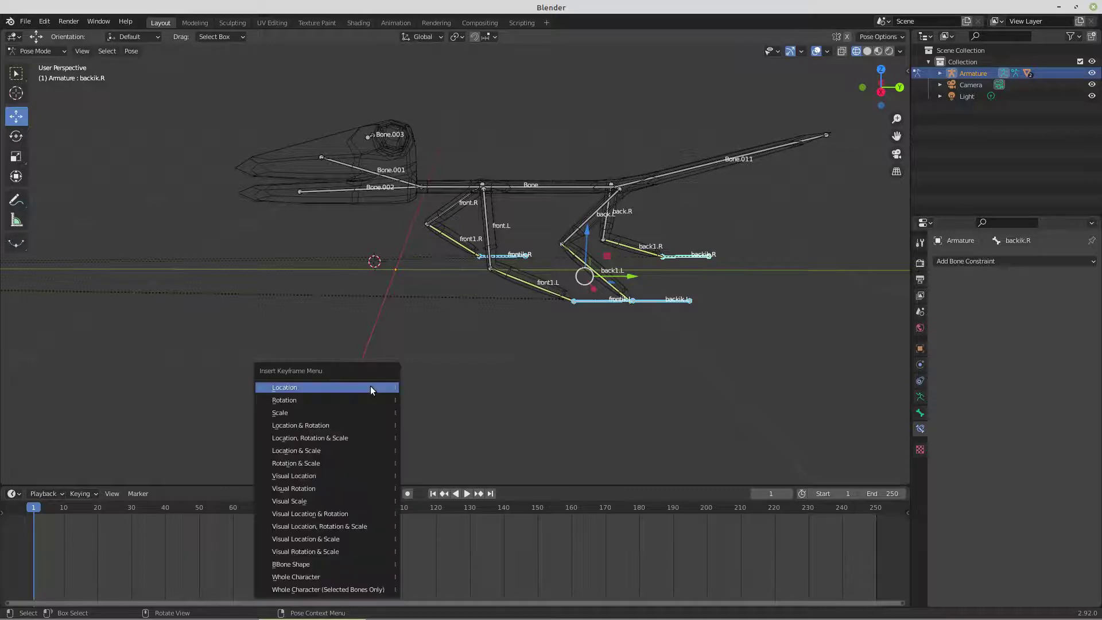
pyautogui.click(346, 426)
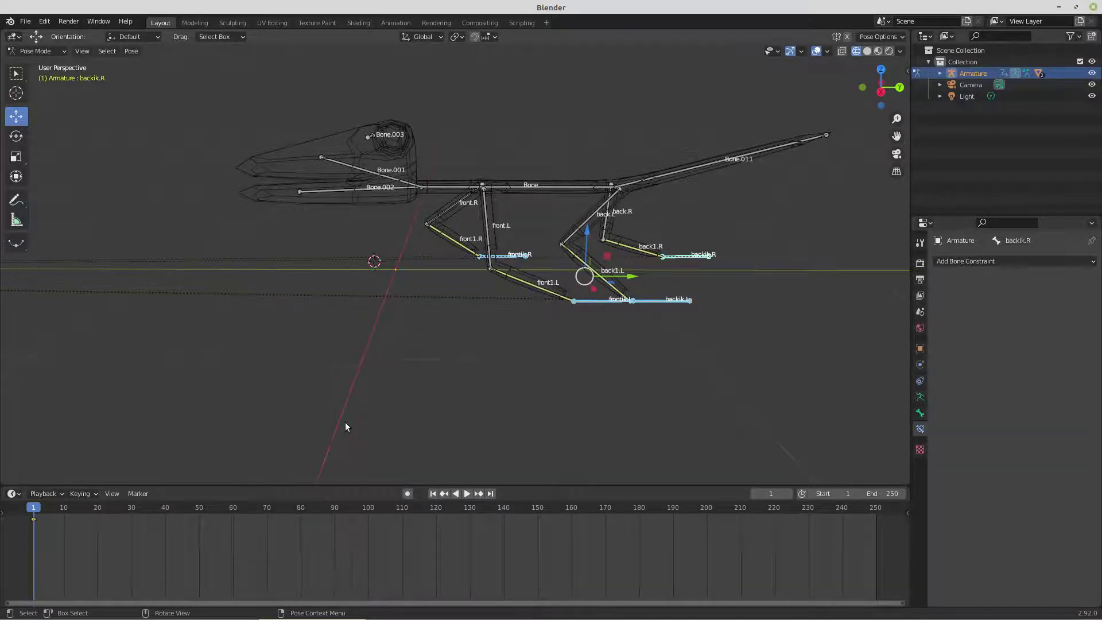
# Step: Try pasting the copied two-bone pose X-flipped onto the leg IK bones at frame 20
pyautogui.press('KP_3')
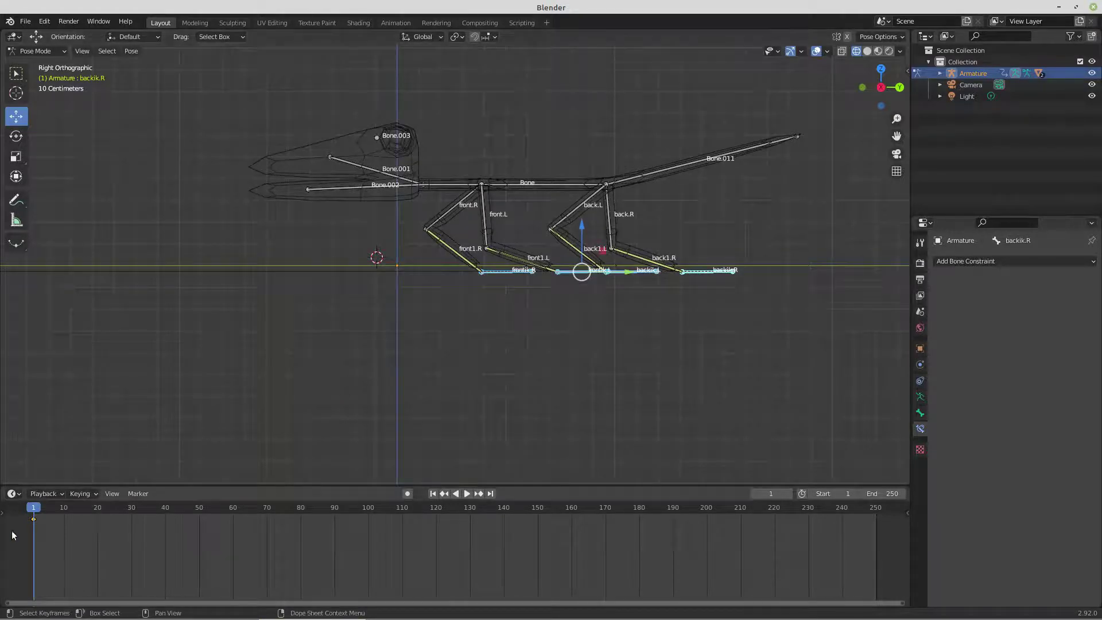
pyautogui.press('space')
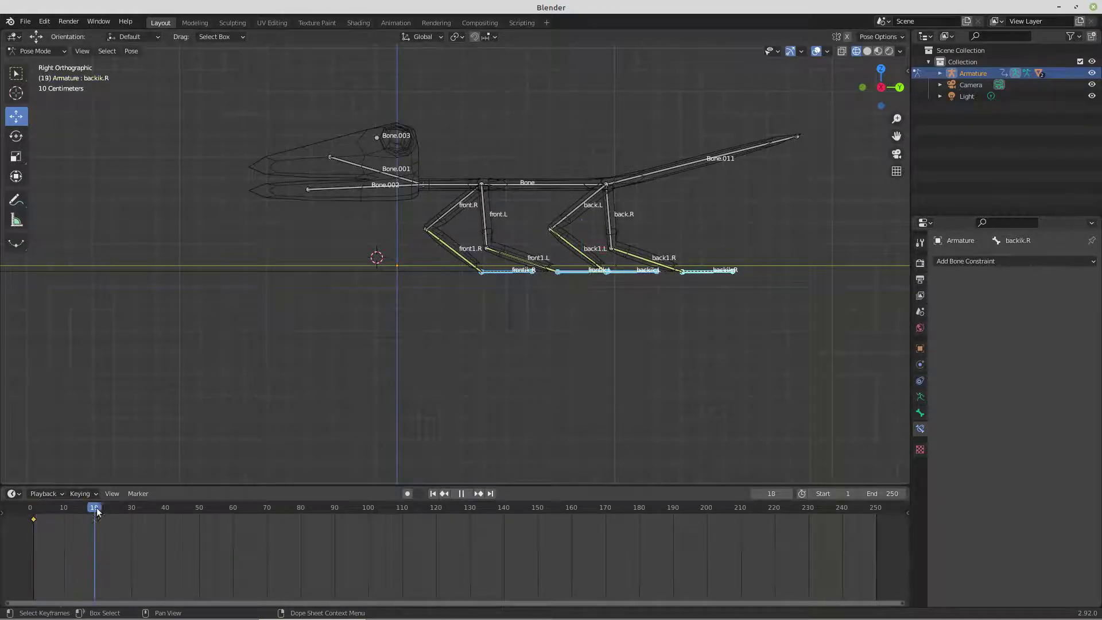
pyautogui.press('space')
pyautogui.rightClick(309, 322)
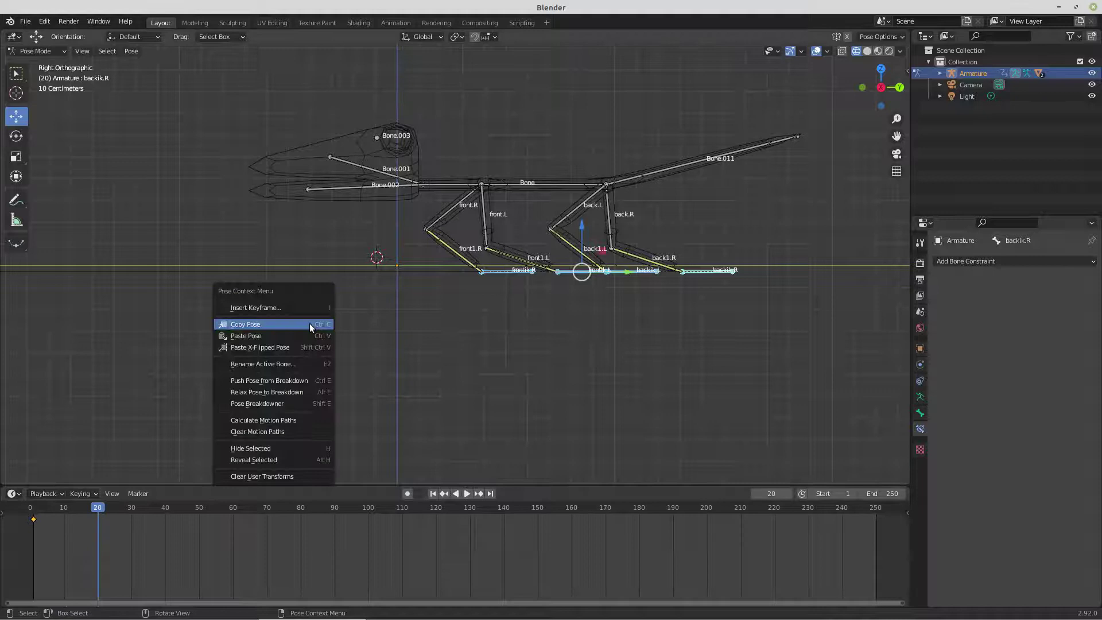
pyautogui.click(283, 348)
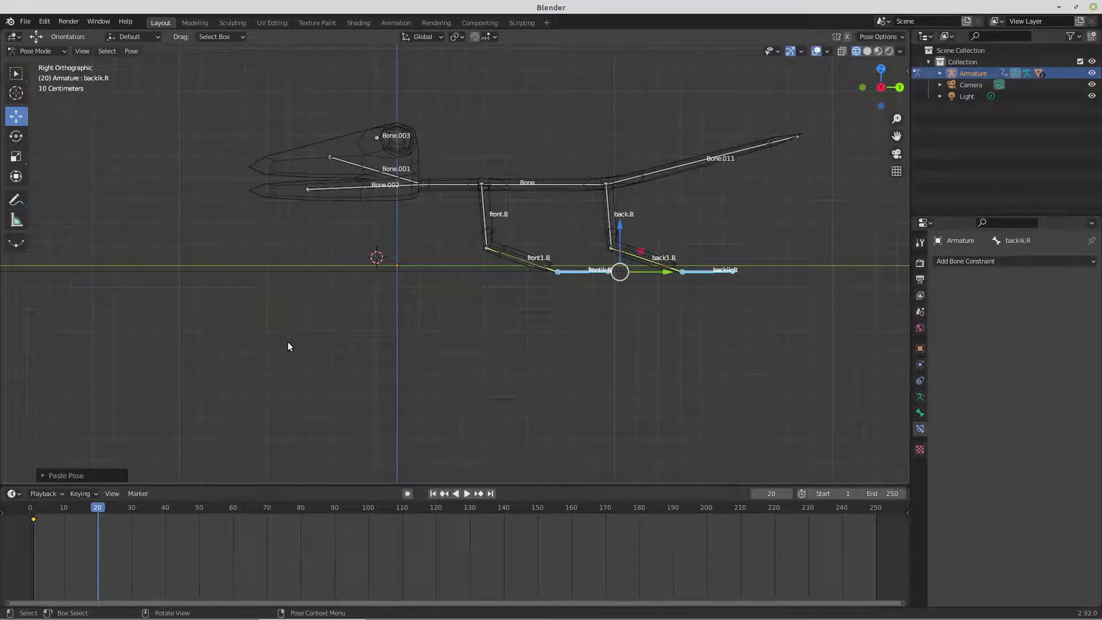
pyautogui.moveTo(399, 333); pyautogui.dragTo(422, 359, button='middle')
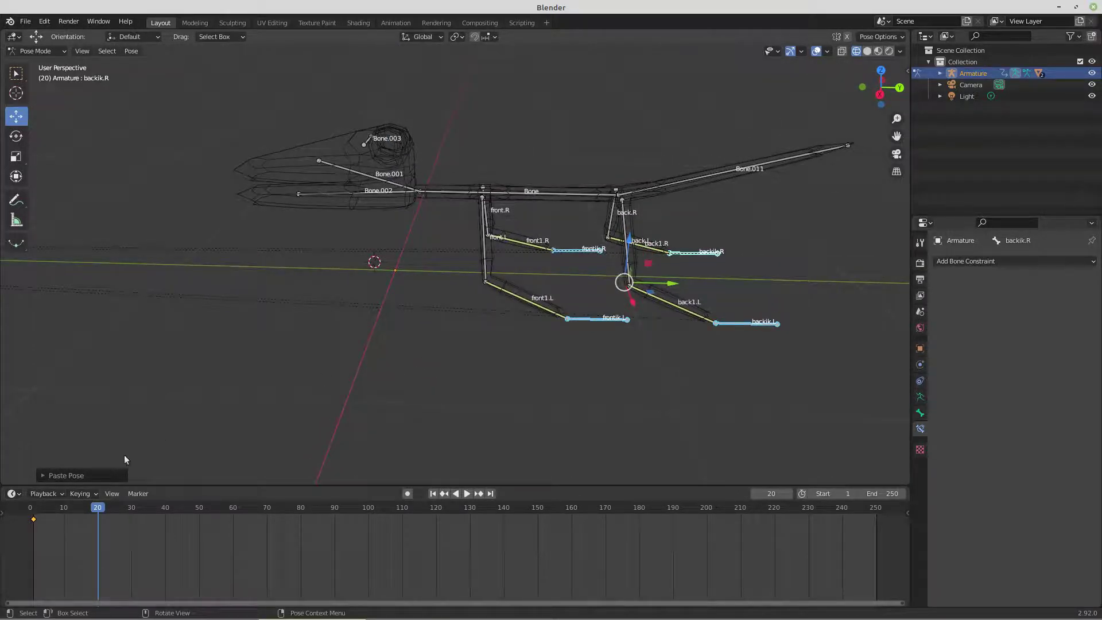
# Step: Return to frame 1 and copy the pose of all four leg IK bones
pyautogui.moveTo(98, 507); pyautogui.dragTo(34, 513)
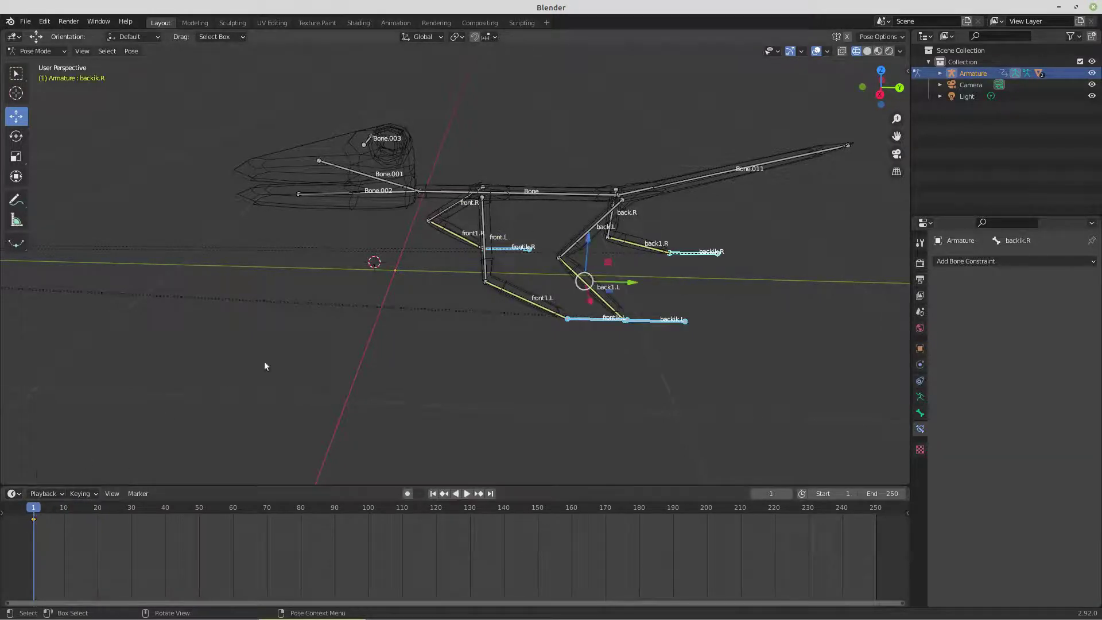
pyautogui.rightClick(332, 329)
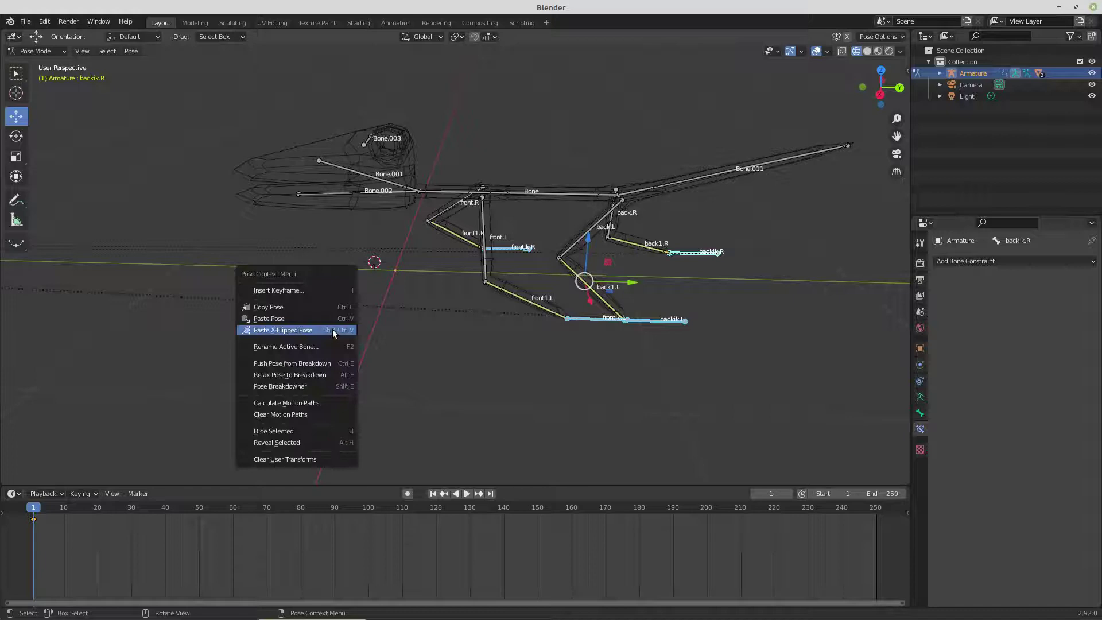
pyautogui.click(309, 308)
# Step: Paste the copied pose X-flipped onto the leg IK bones at frame 20 and insert a Location & Rotation keyframe
pyautogui.moveTo(41, 508); pyautogui.dragTo(97, 509)
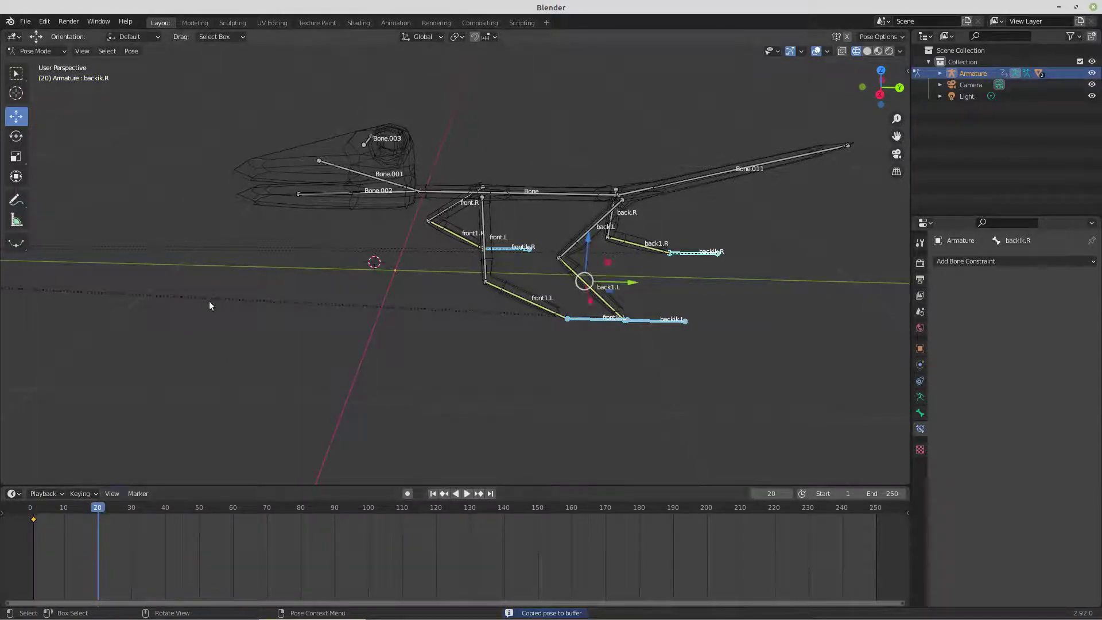
pyautogui.rightClick(209, 302)
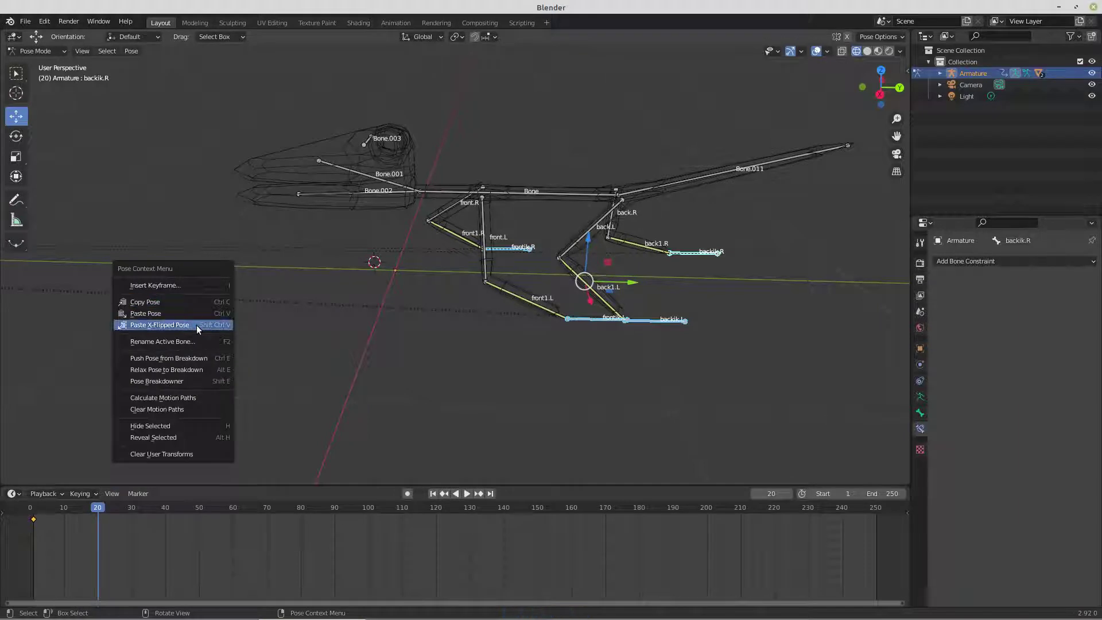
pyautogui.click(197, 325)
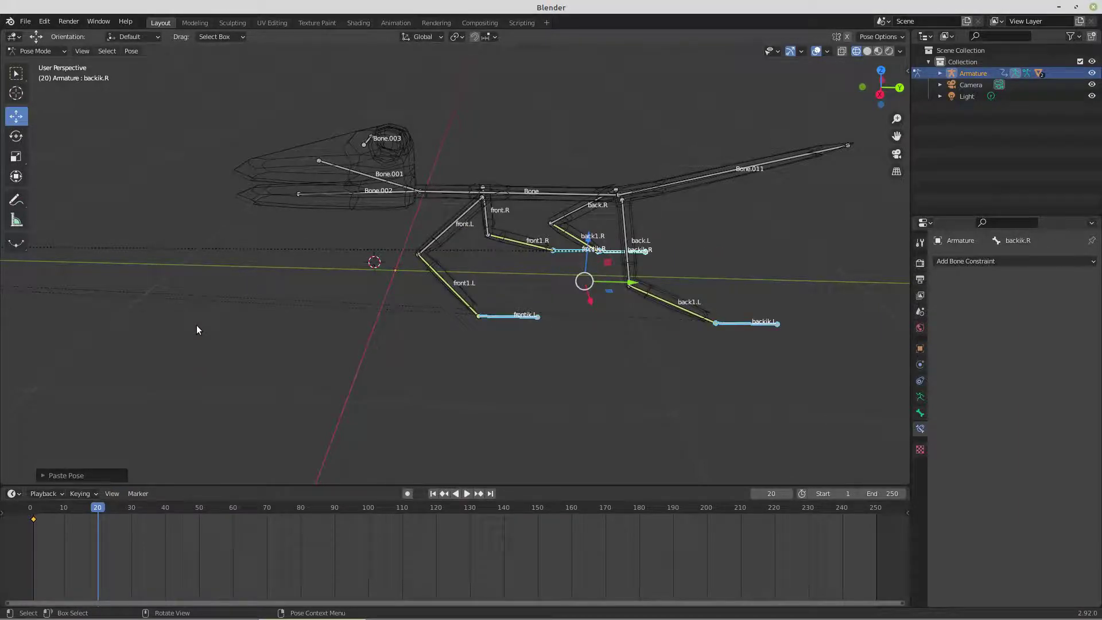
pyautogui.press('i')
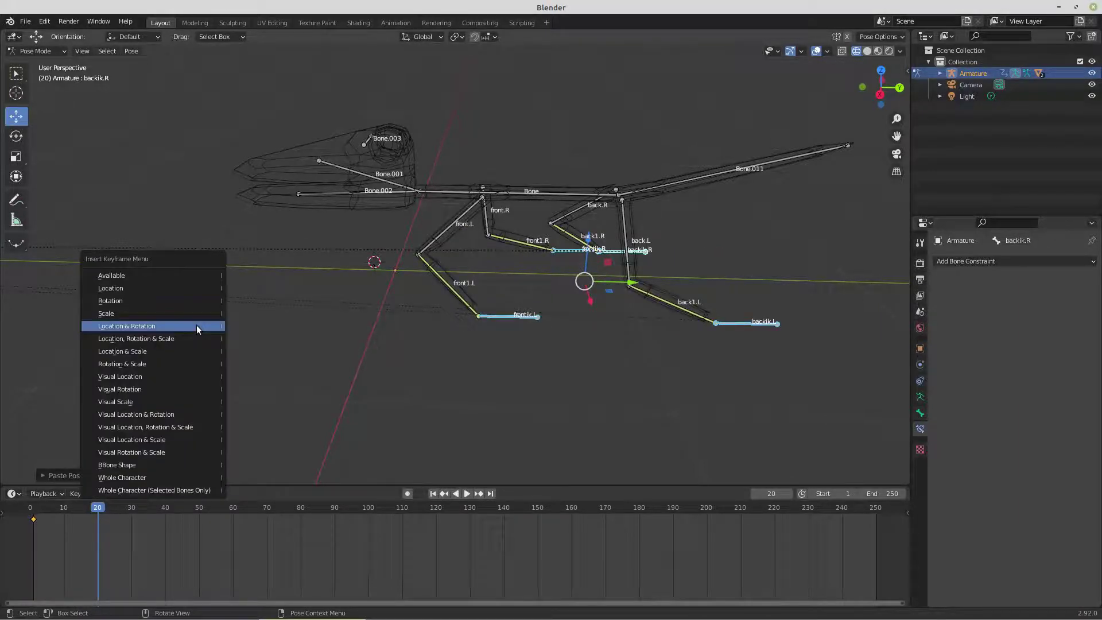
pyautogui.click(197, 325)
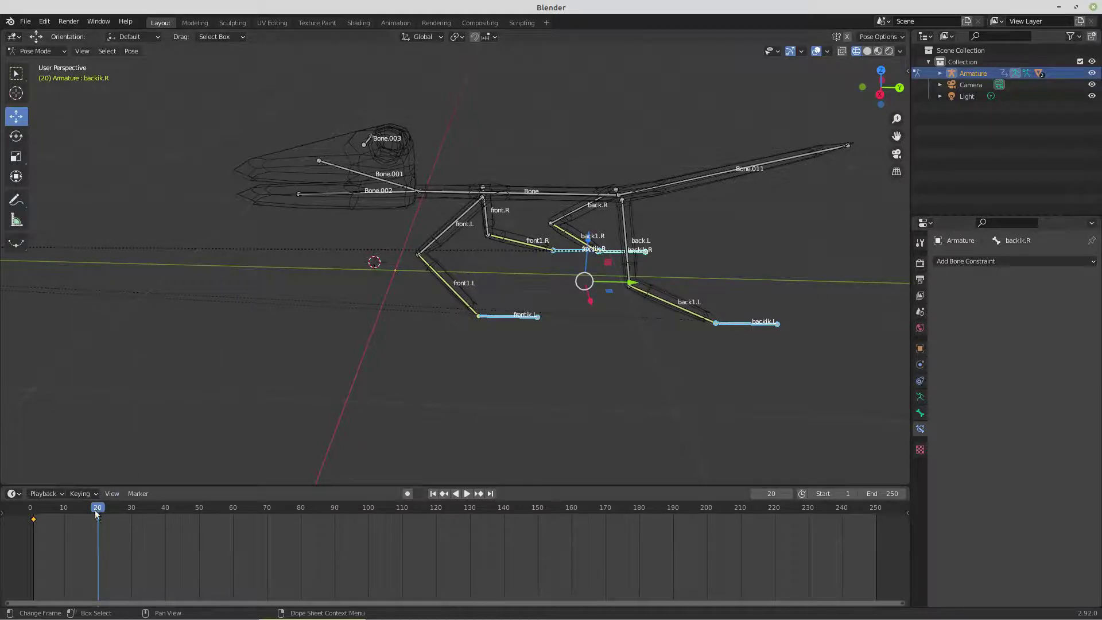
# Step: Paste the copied pose unflipped onto the leg IK bones at frame 40 and insert a Location & Rotation keyframe
pyautogui.moveTo(97, 514); pyautogui.dragTo(165, 505)
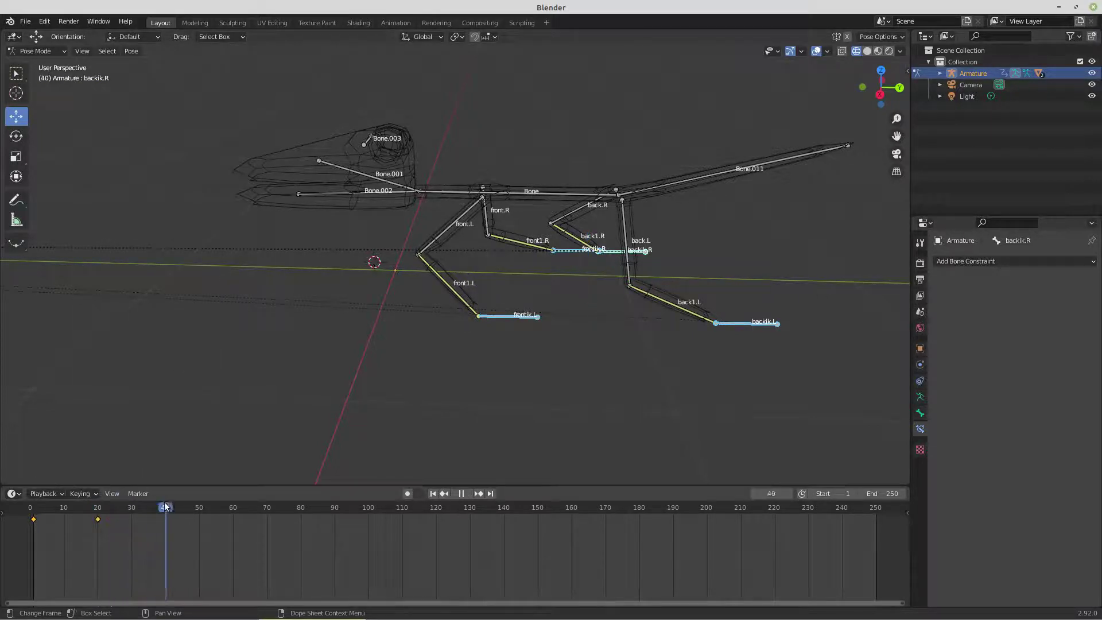
pyautogui.rightClick(192, 378)
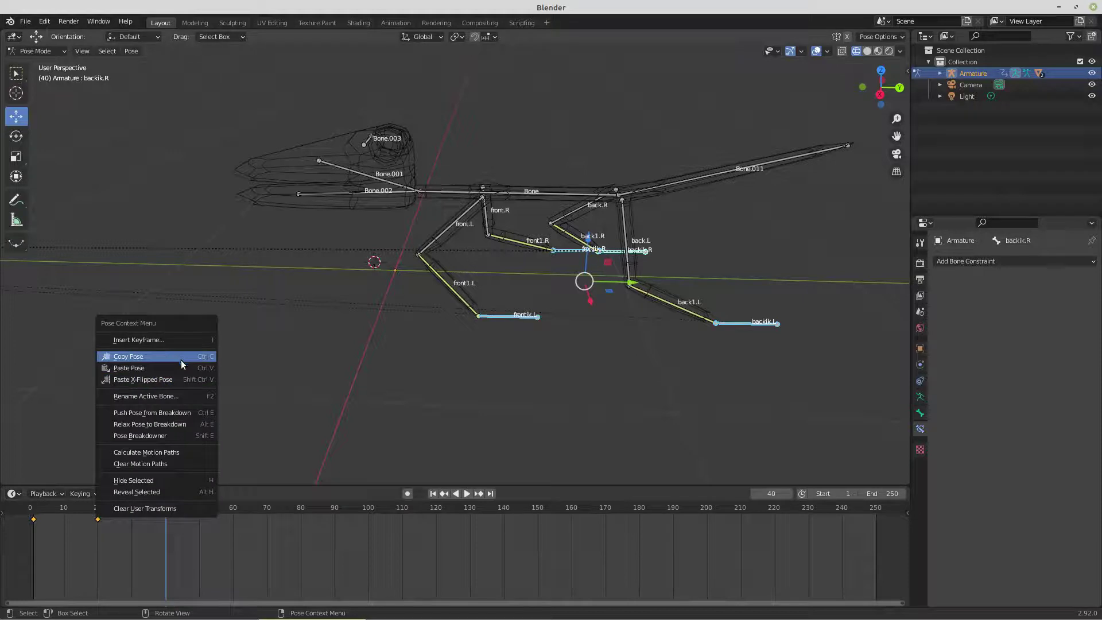
pyautogui.click(177, 368)
pyautogui.rightClick(247, 341)
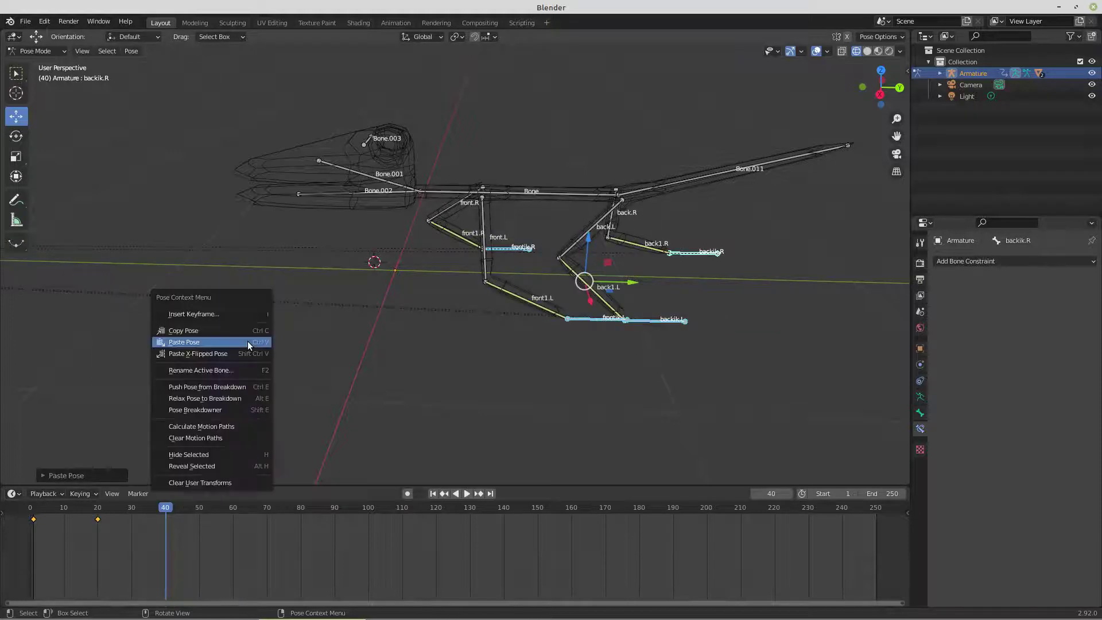
pyautogui.press('i')
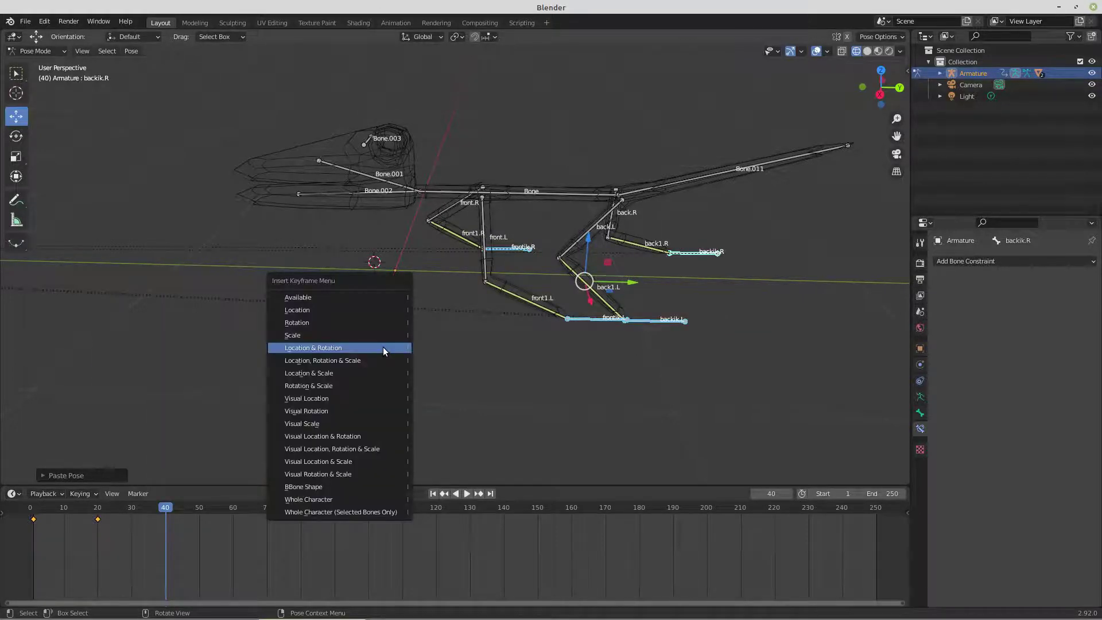
pyautogui.click(384, 347)
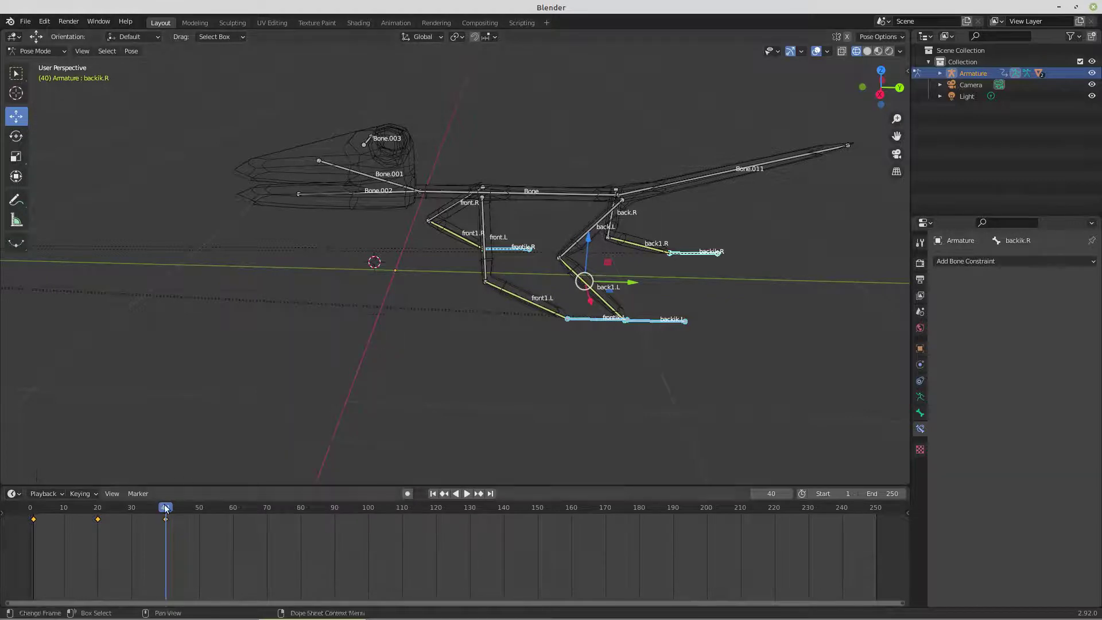
# Step: Scrub back through the leg motion to frame 1 and show the rig from the right side
pyautogui.moveTo(166, 508); pyautogui.dragTo(62, 510)
pyautogui.press('Escape')
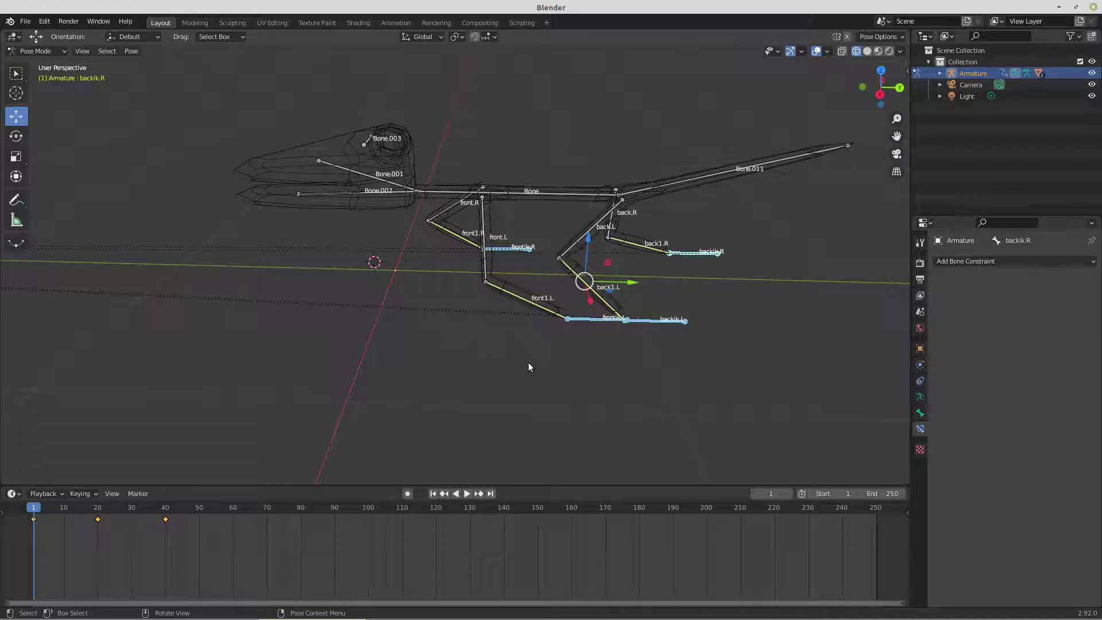
pyautogui.press('KP_3')
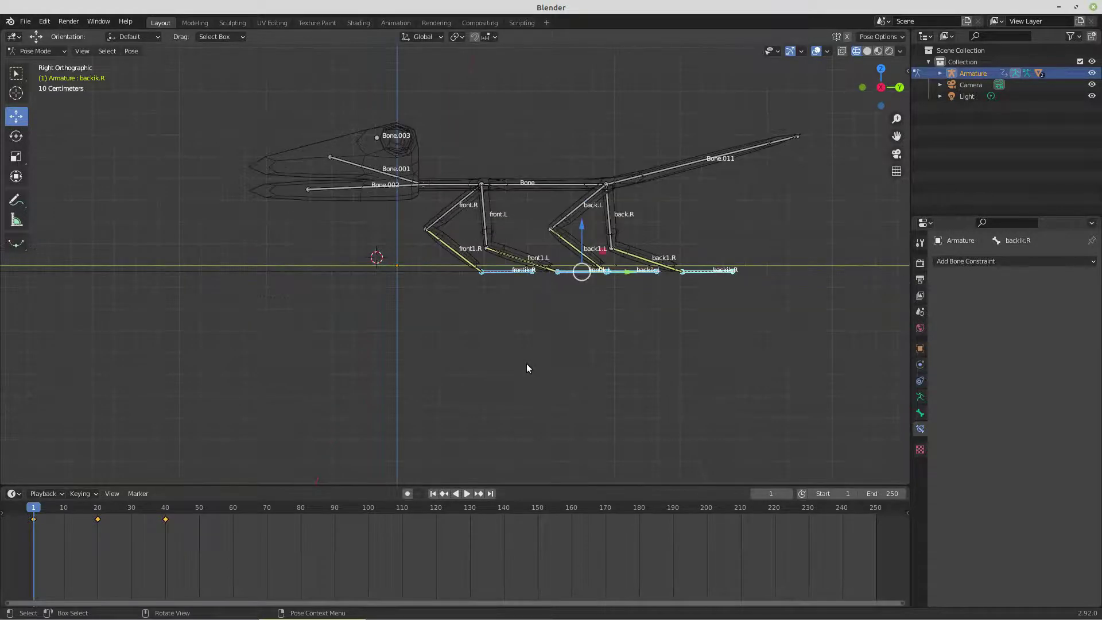
# Step: Preview the leg motion by playing and scrubbing through the keyframed frames
pyautogui.press('space')
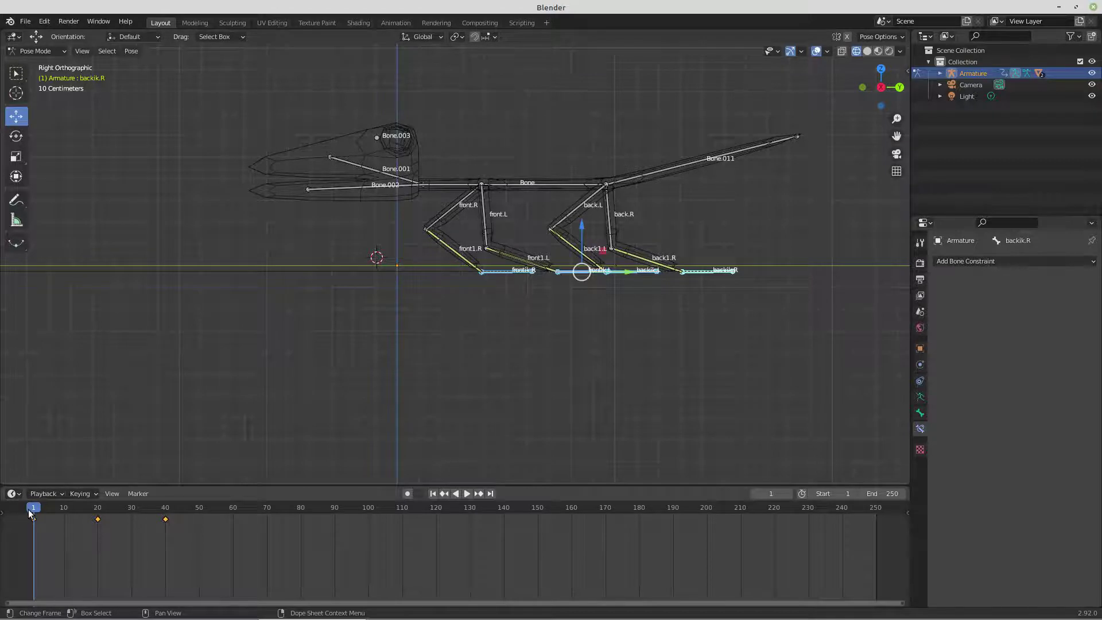
pyautogui.moveTo(201, 512); pyautogui.dragTo(43, 519)
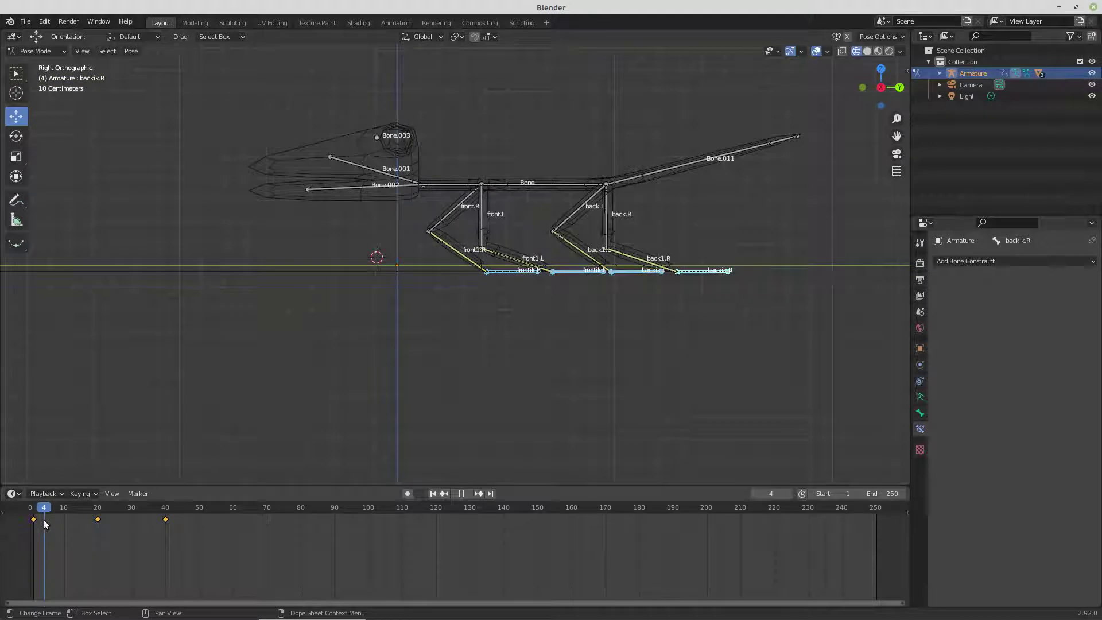
pyautogui.press('space')
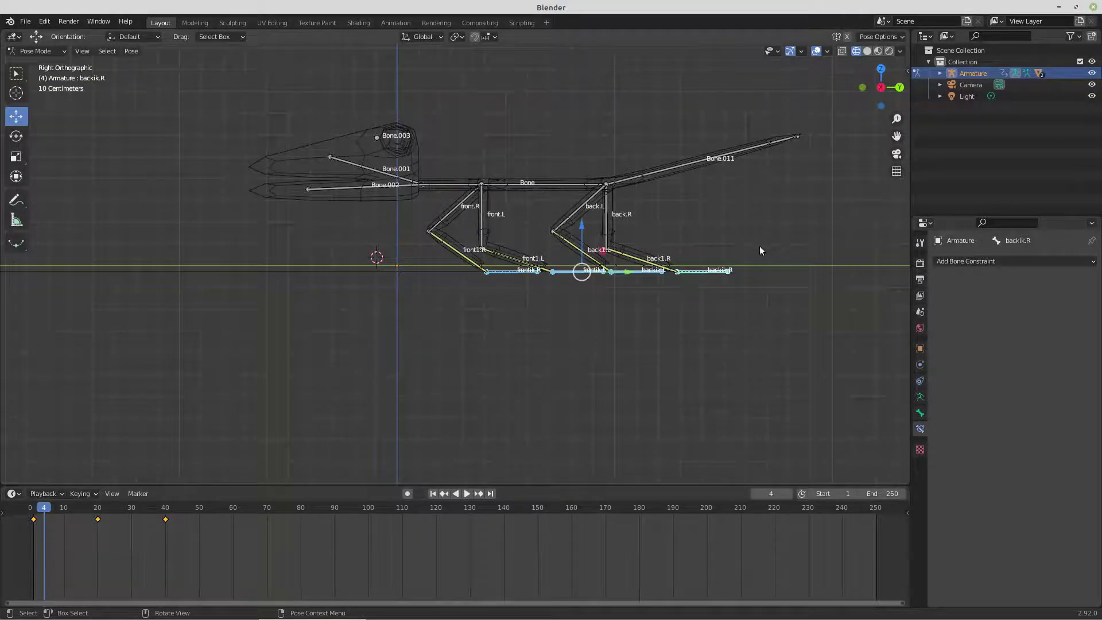
# Step: At frame 10, raise the backik.R and frontik.L bones straight up off the ground
pyautogui.click(707, 274)
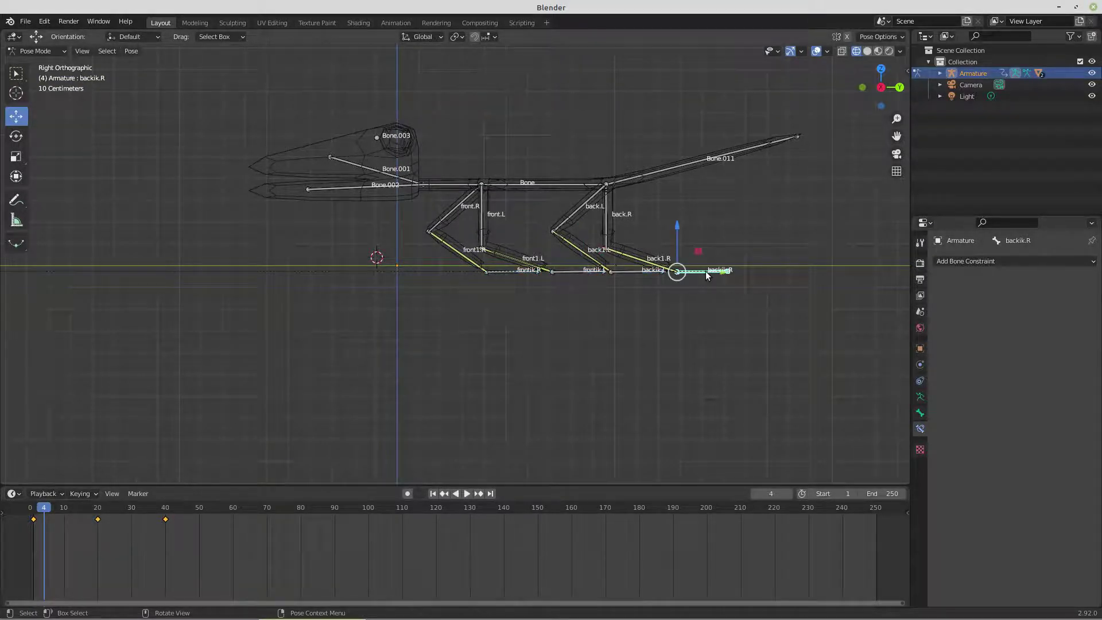
pyautogui.keyDown('shift'); pyautogui.click(572, 274); pyautogui.keyUp('shift')
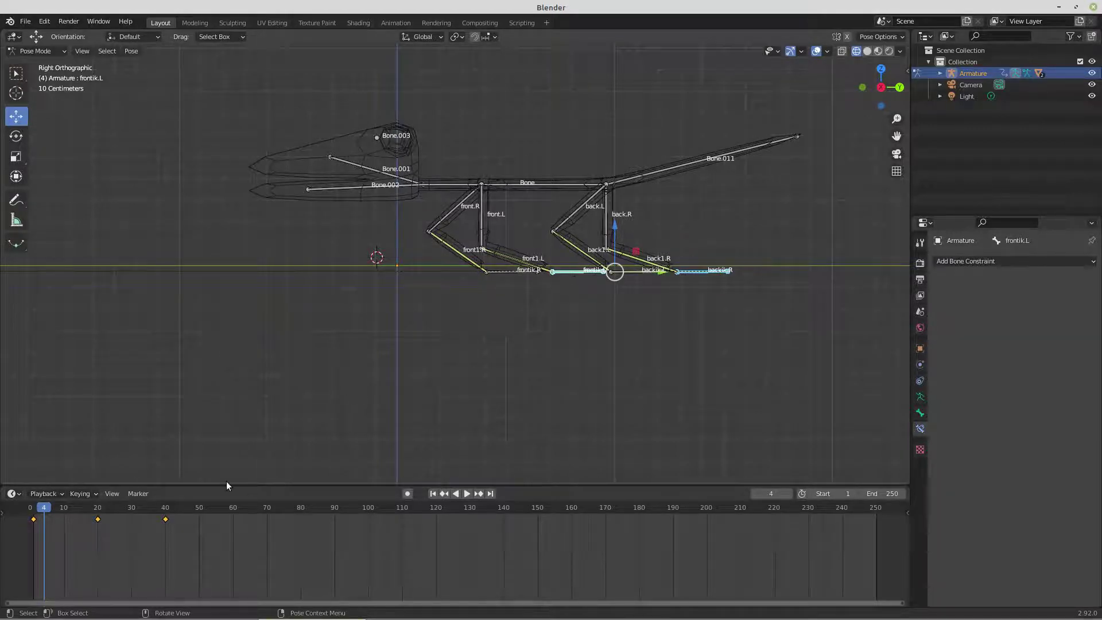
pyautogui.moveTo(47, 510); pyautogui.dragTo(64, 510)
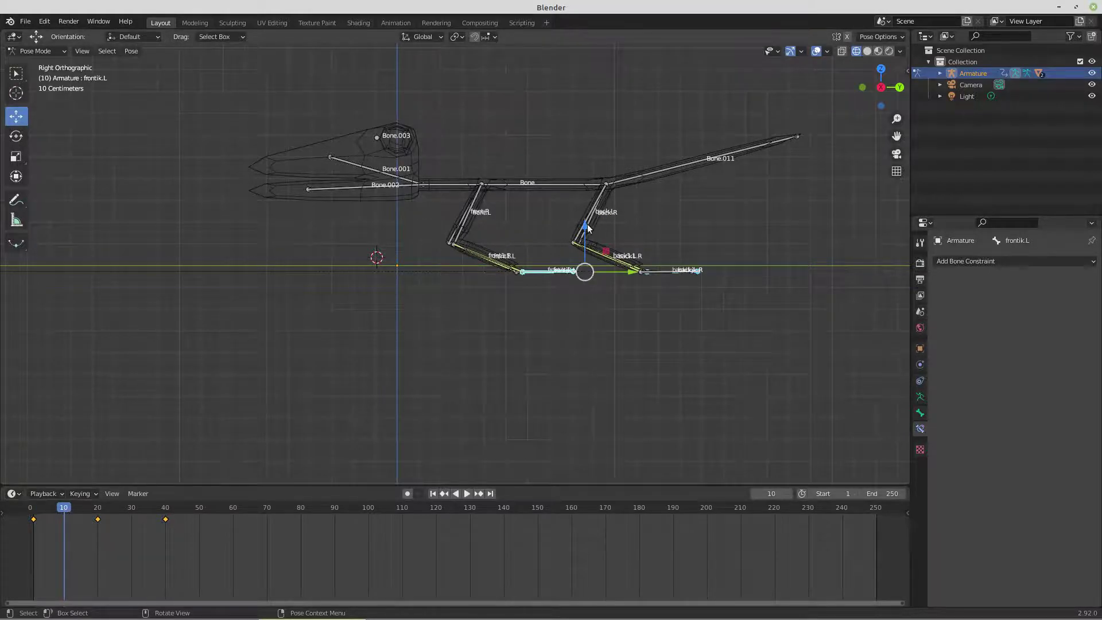
pyautogui.moveTo(588, 228); pyautogui.dragTo(587, 199)
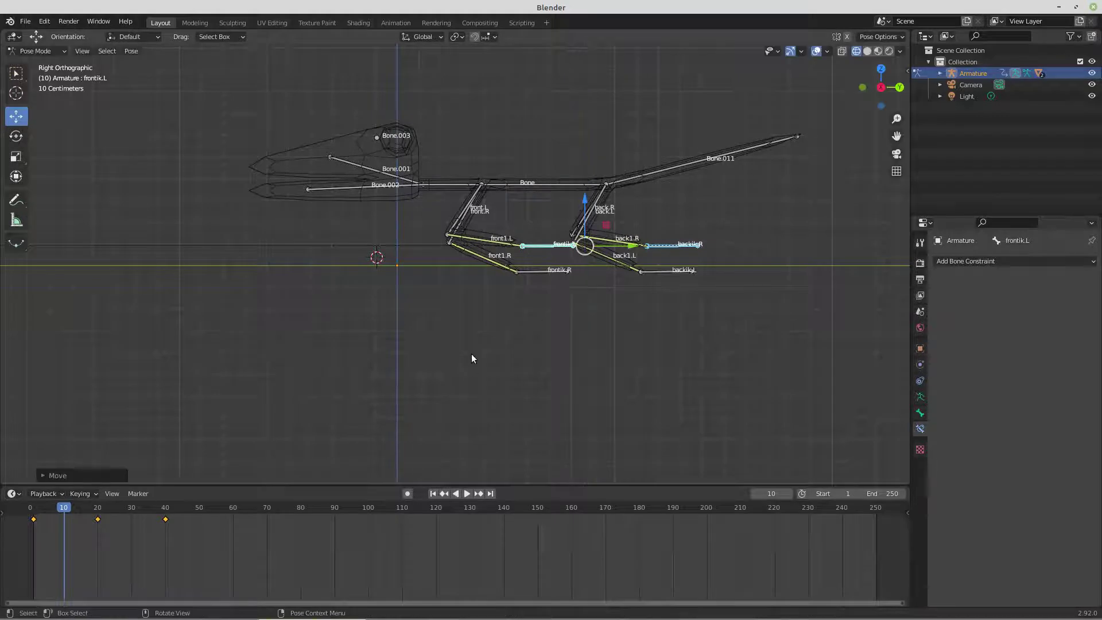
# Step: Copy the pose of the two raised IK bones and insert a Location & Rotation keyframe for them at frame 10
pyautogui.rightClick(465, 325)
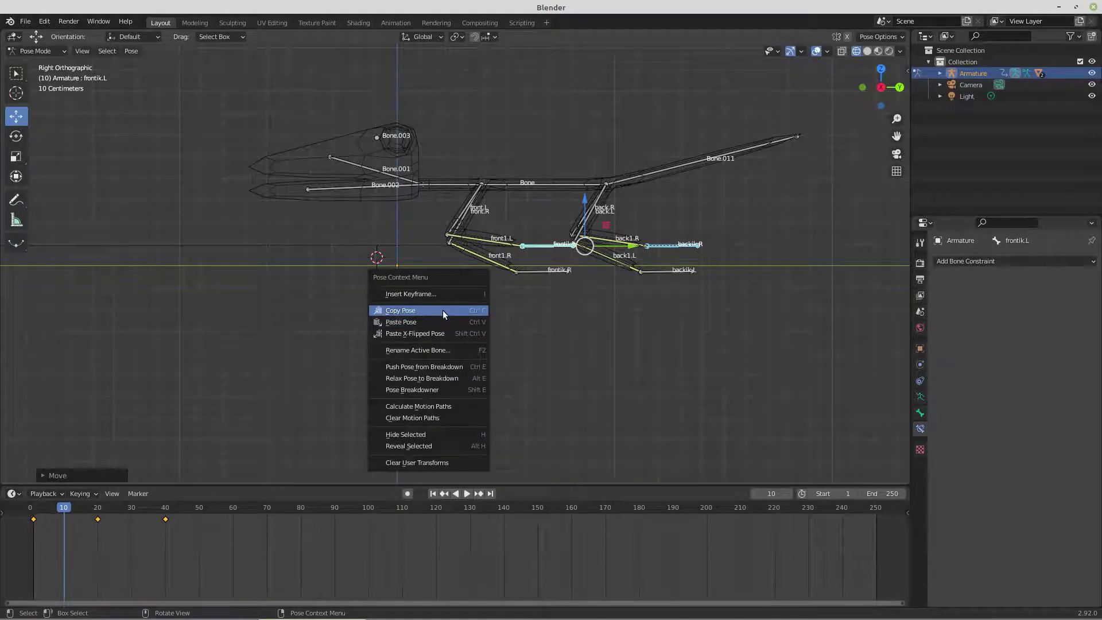
pyautogui.click(443, 310)
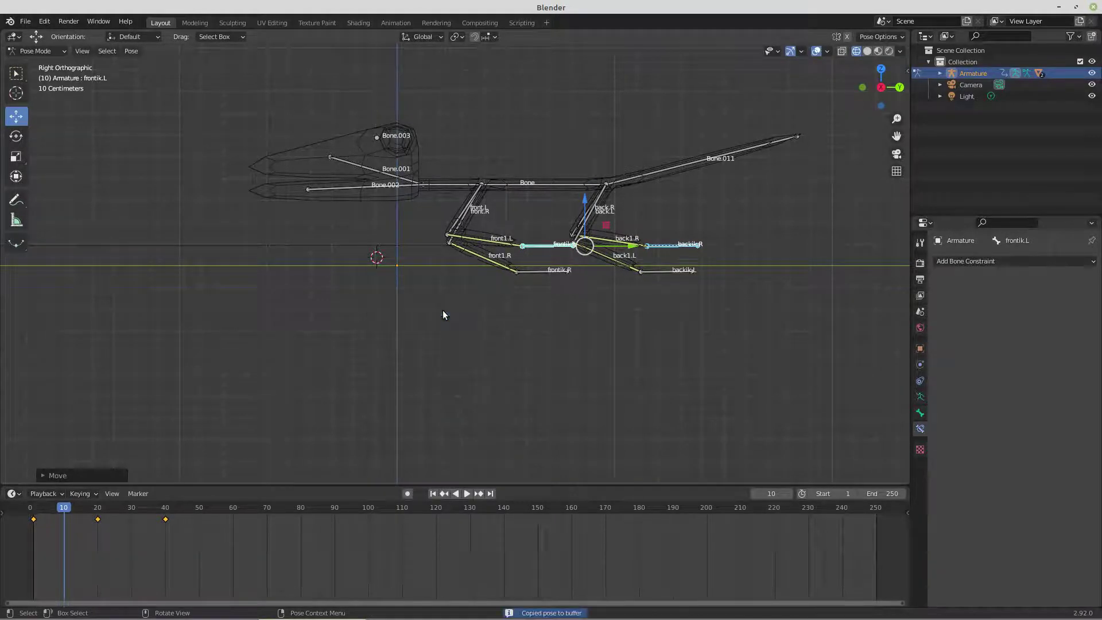
pyautogui.press('i')
pyautogui.click(384, 349)
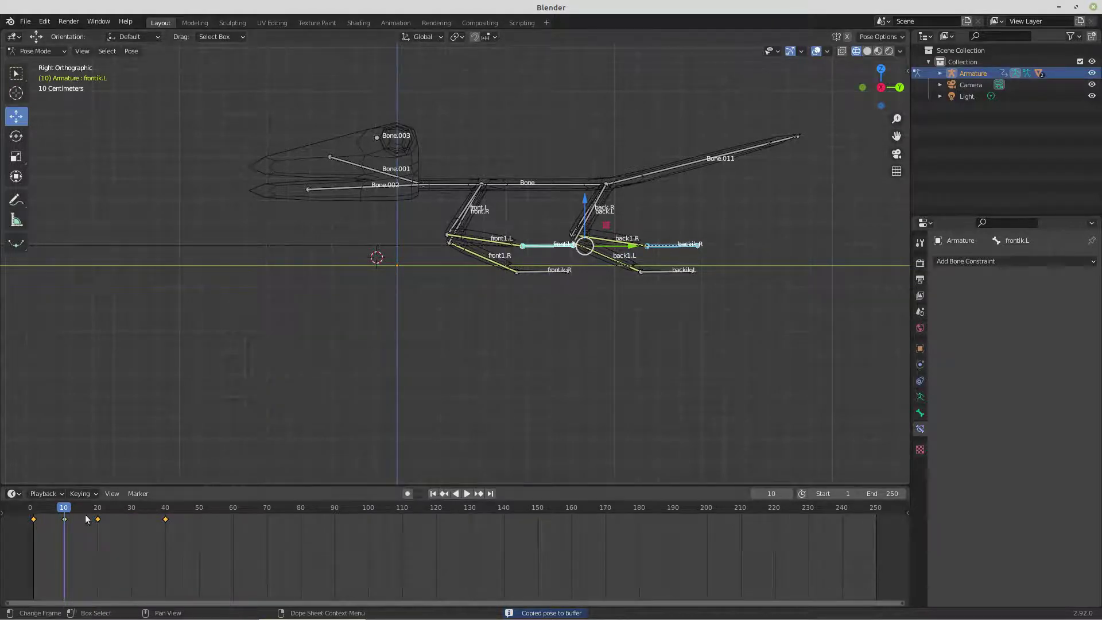
# Step: Paste the copied pose X-flipped at frame 30 and insert a Location & Rotation keyframe on frontik.R and backik.L
pyautogui.moveTo(65, 506); pyautogui.dragTo(133, 508)
pyautogui.rightClick(235, 346)
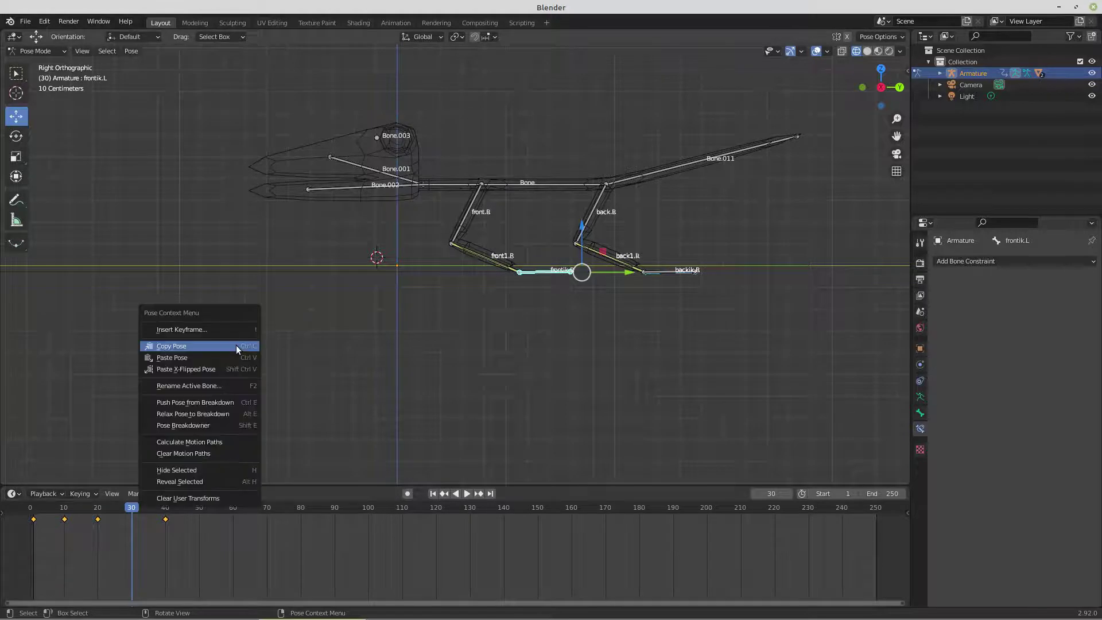
pyautogui.click(214, 371)
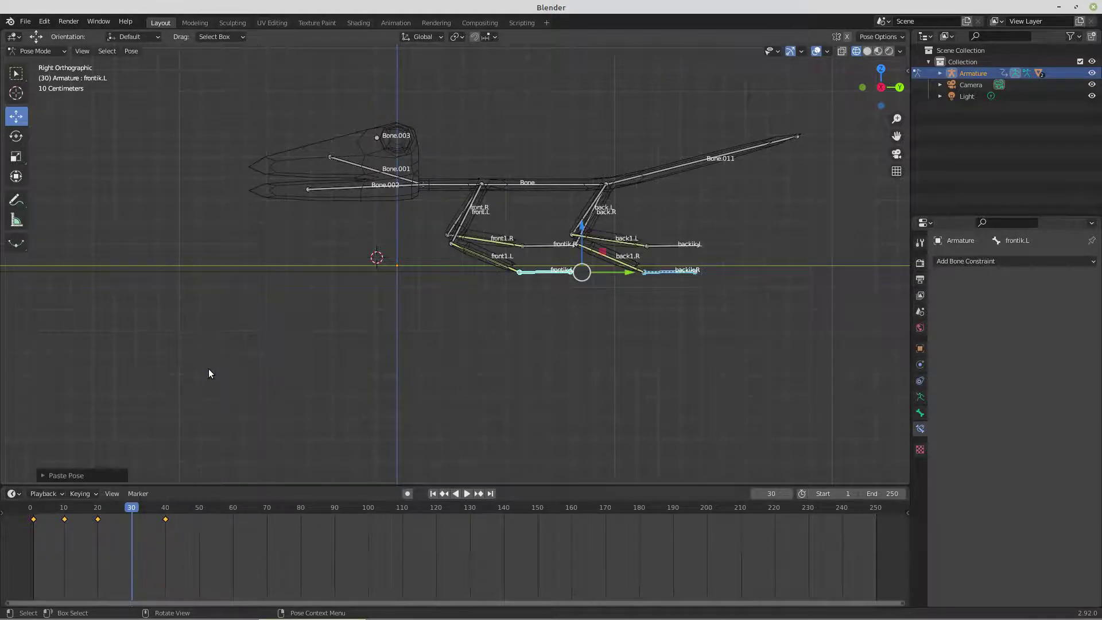
pyautogui.click(536, 245)
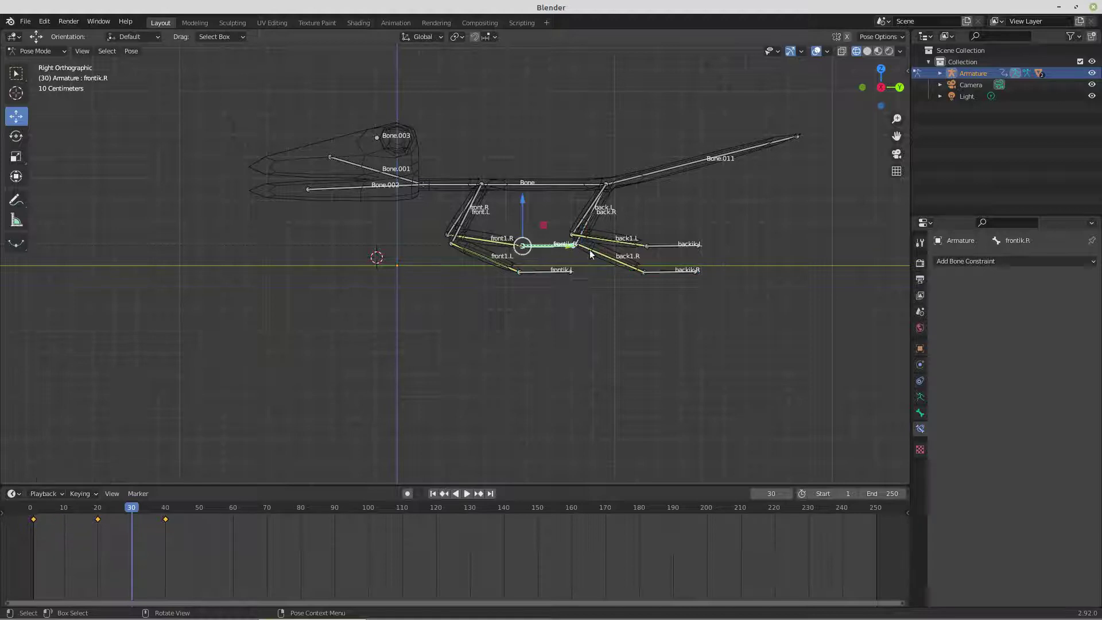
pyautogui.keyDown('shift'); pyautogui.click(661, 247); pyautogui.keyUp('shift')
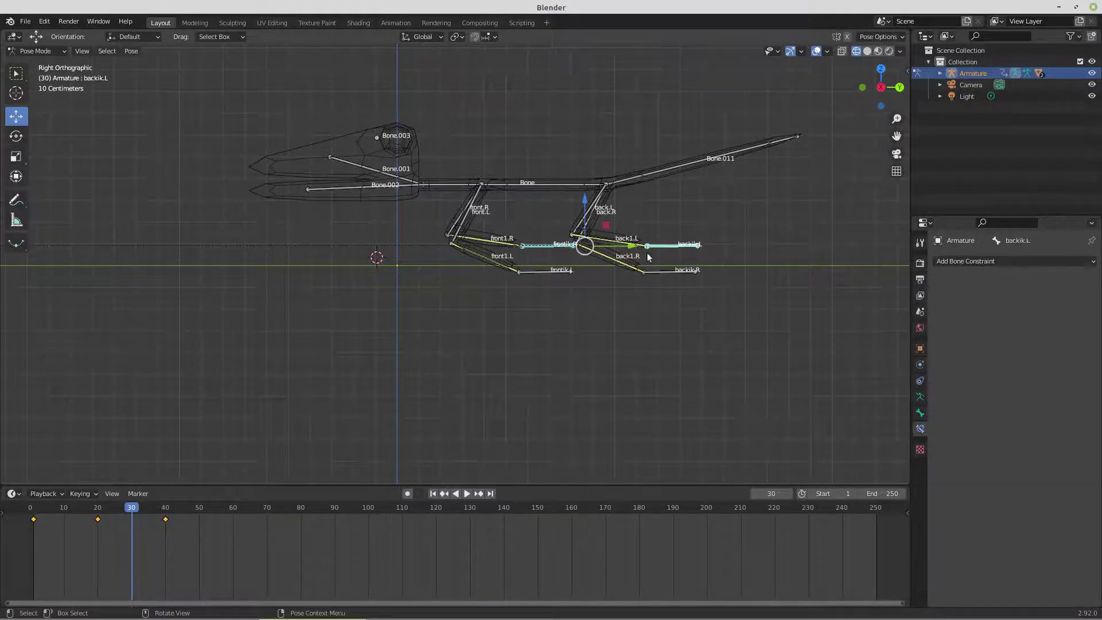
pyautogui.press('i')
pyautogui.click(323, 336)
# Step: Add frontik.L and backik.R to the selection, copy the pose of all four leg IK bones and keyframe it at frame 30
pyautogui.keyDown('shift'); pyautogui.click(542, 272); pyautogui.keyUp('shift')
pyautogui.keyDown('shift'); pyautogui.click(666, 270); pyautogui.keyUp('shift')
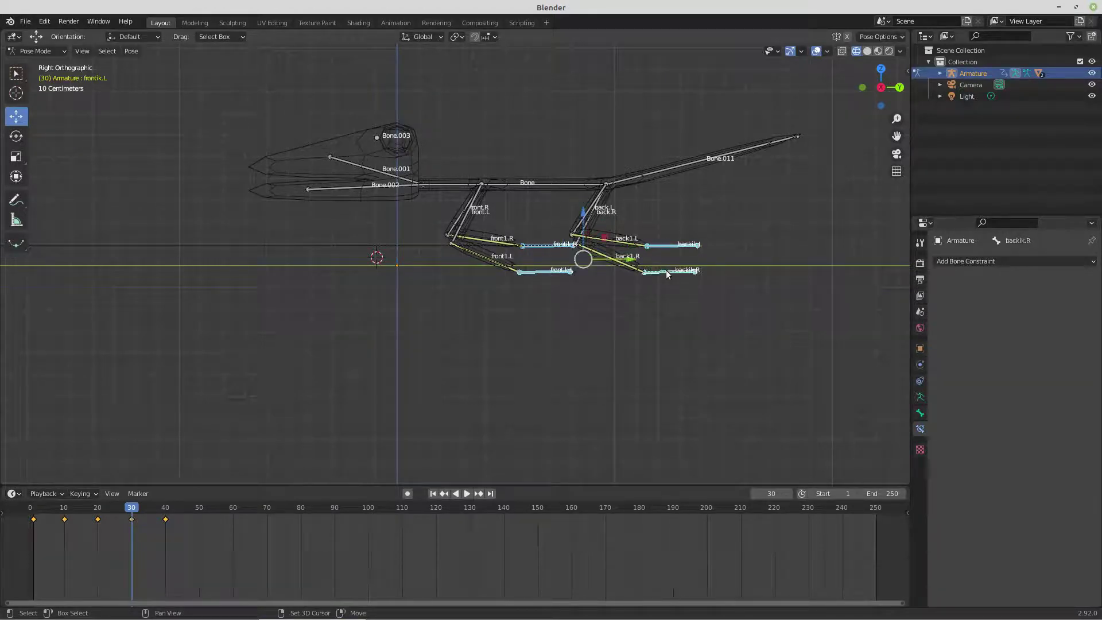
pyautogui.rightClick(234, 293)
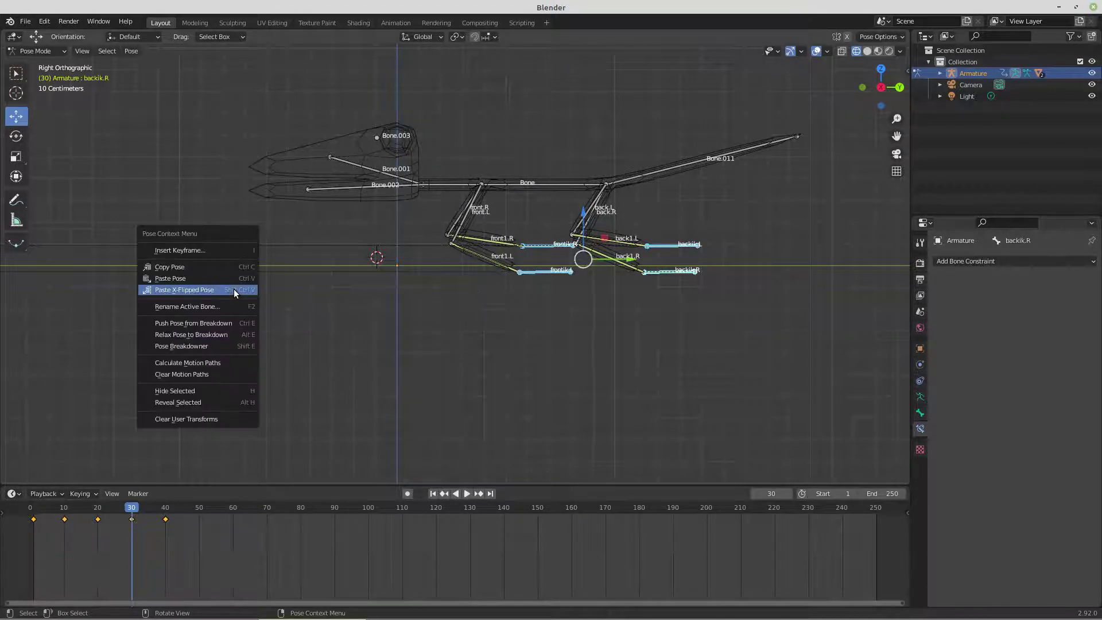
pyautogui.click(205, 268)
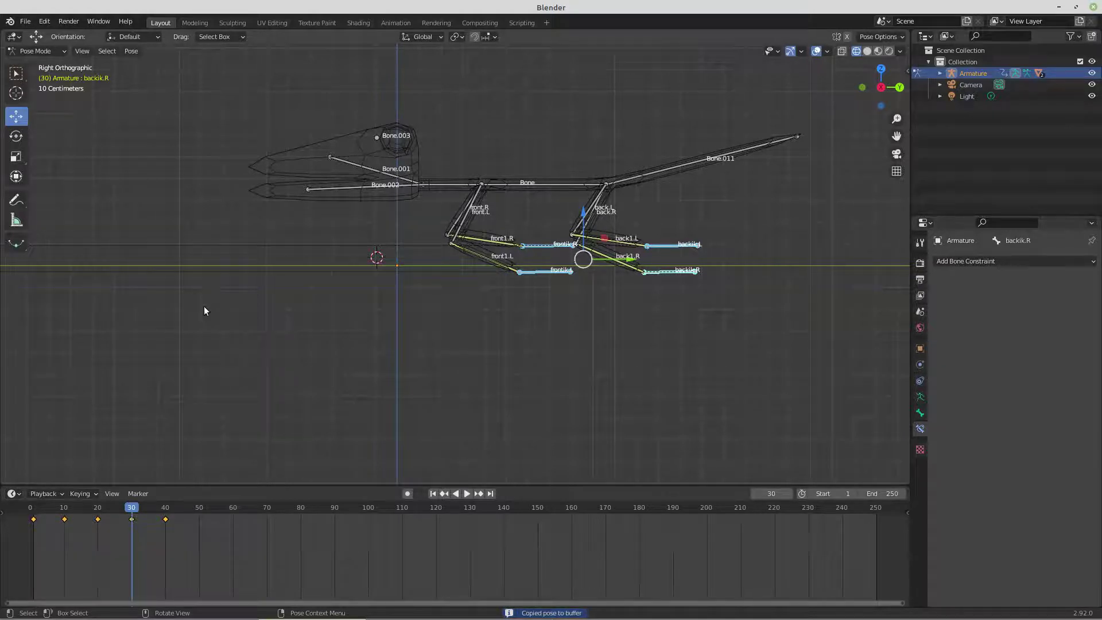
pyautogui.press('i')
pyautogui.click(204, 305)
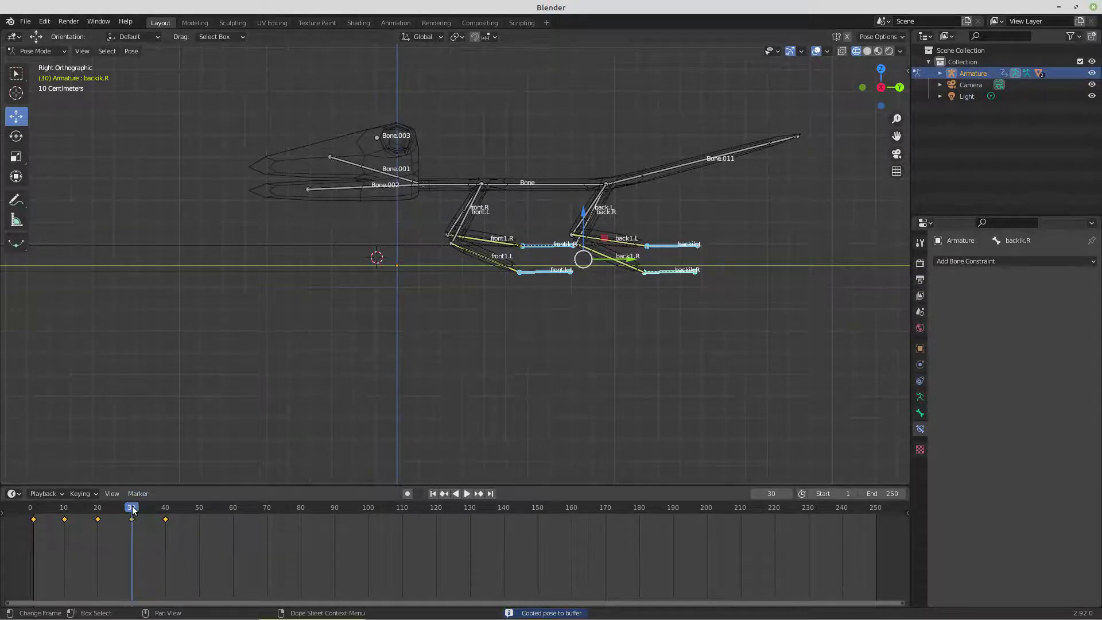
# Step: Paste the copied pose X-flipped onto the four leg IK bones at frame 10 and insert a Location & Rotation keyframe
pyautogui.moveTo(132, 510); pyautogui.dragTo(65, 513)
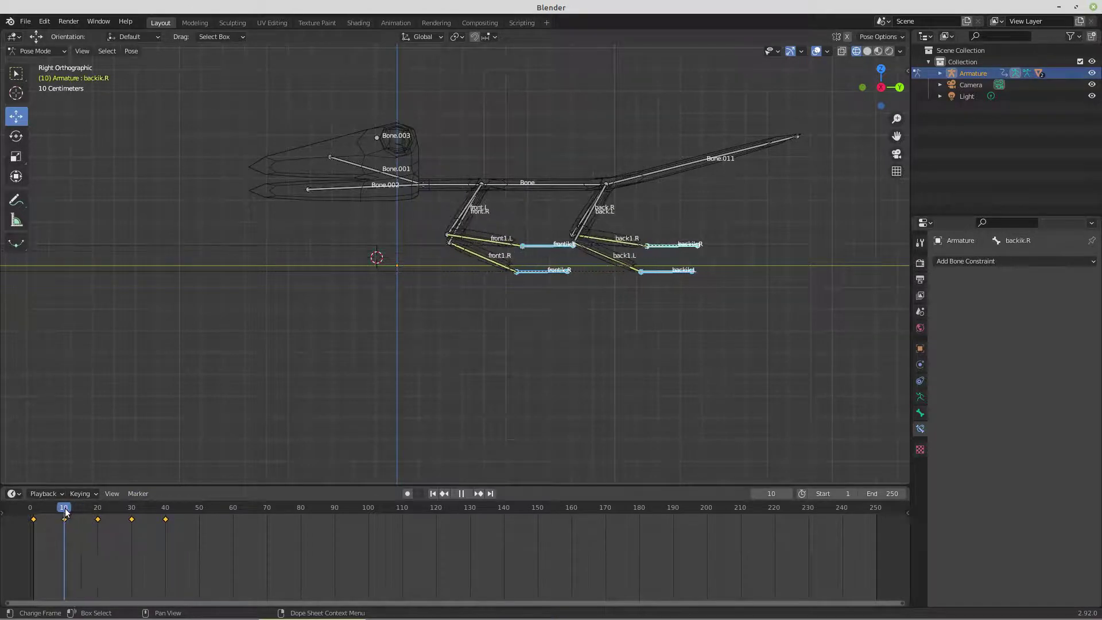
pyautogui.rightClick(412, 302)
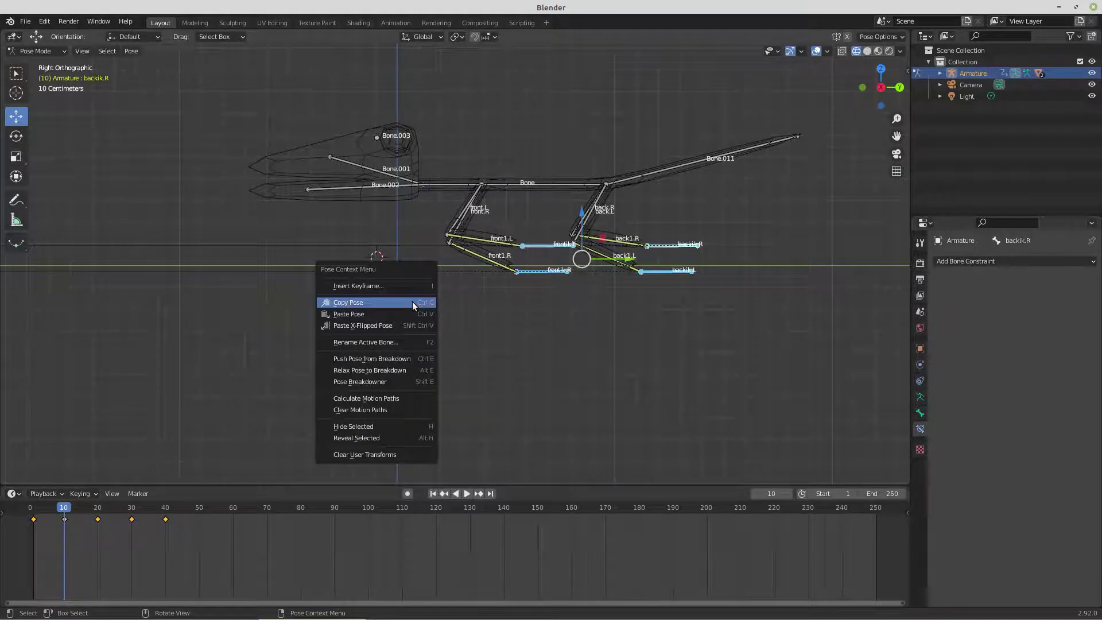
pyautogui.click(378, 327)
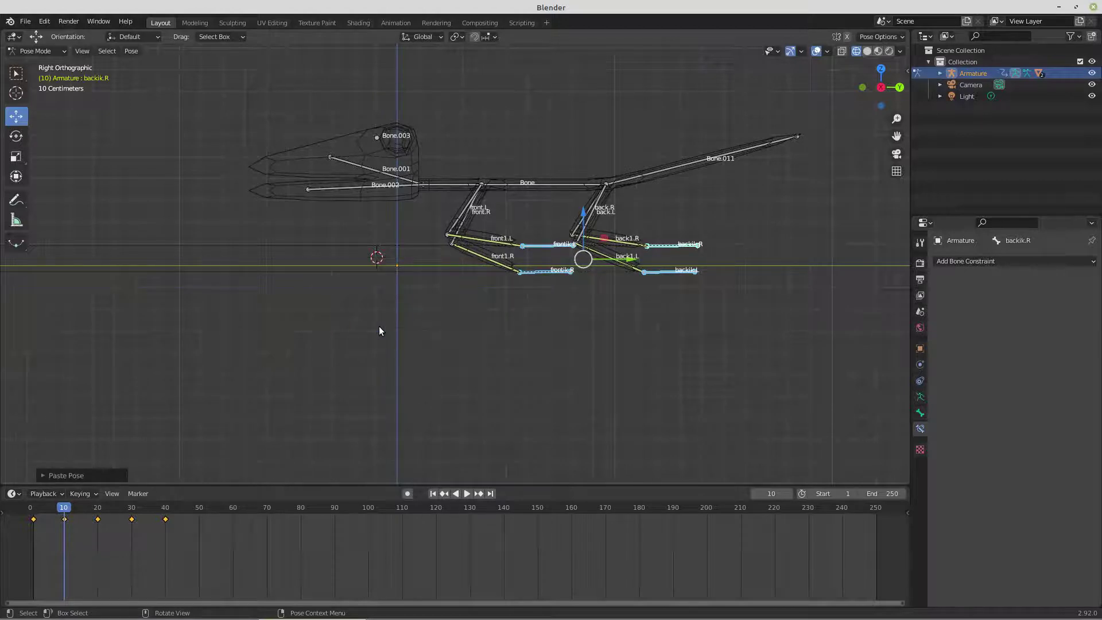
pyautogui.press('i')
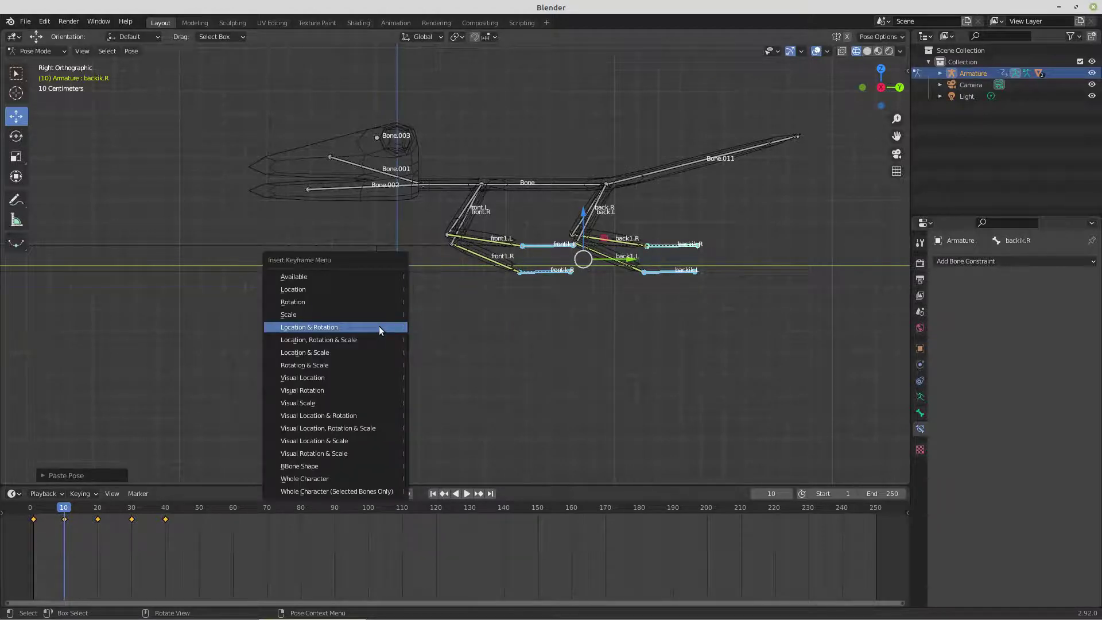
pyautogui.click(379, 326)
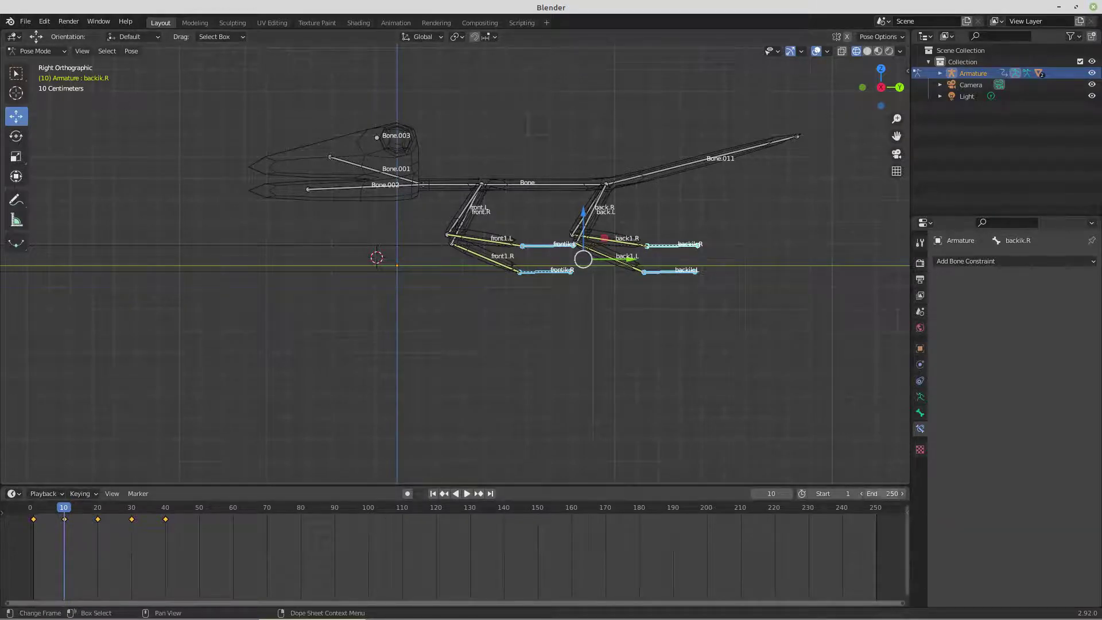
# Step: Set the animation's end frame to 39 and play the walk cycle
pyautogui.click(870, 494)
pyautogui.write('35')
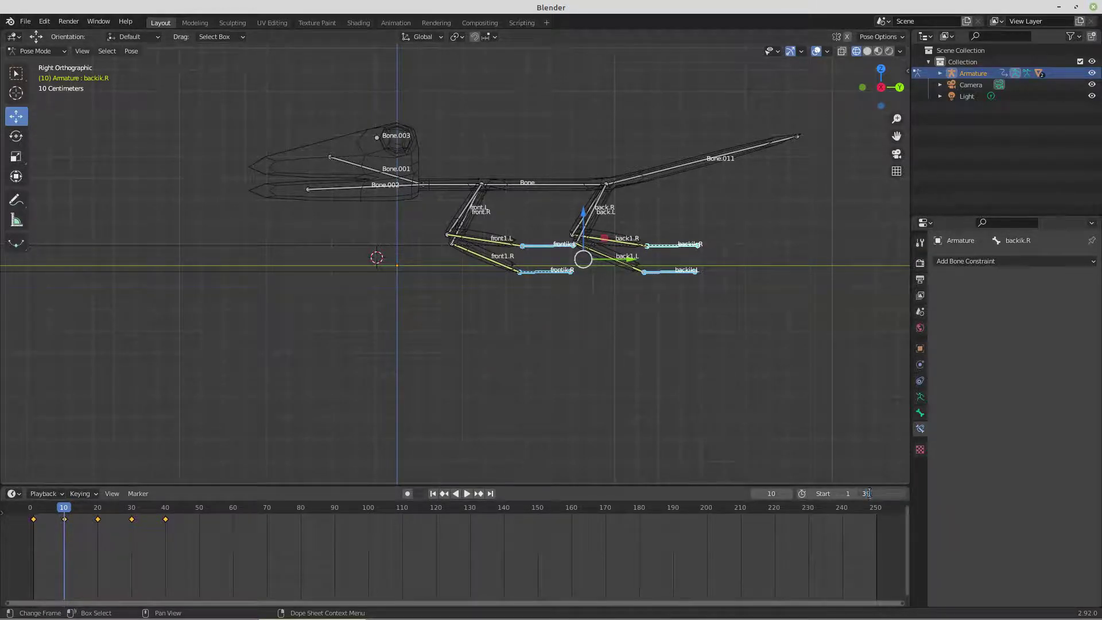
pyautogui.press('Return')
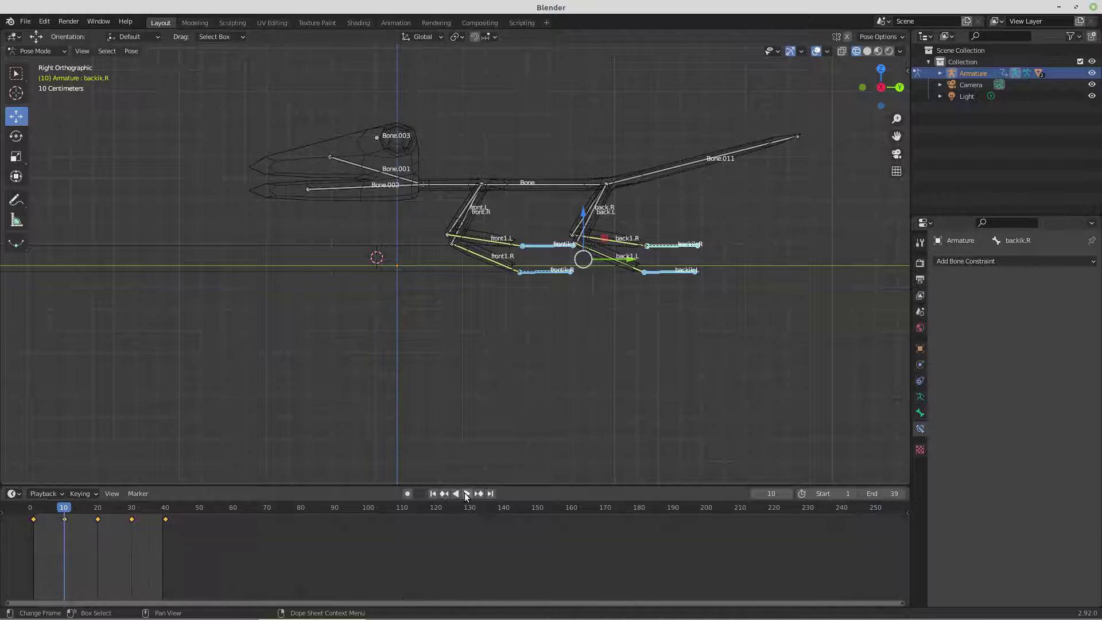
pyautogui.click(467, 494)
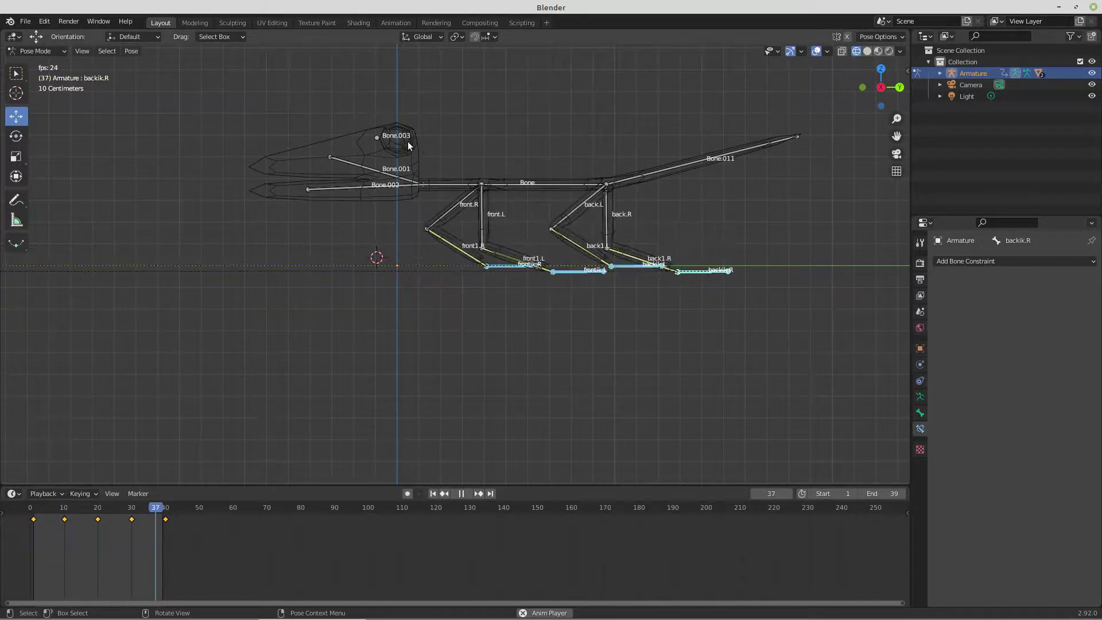
pyautogui.moveTo(892, 612)
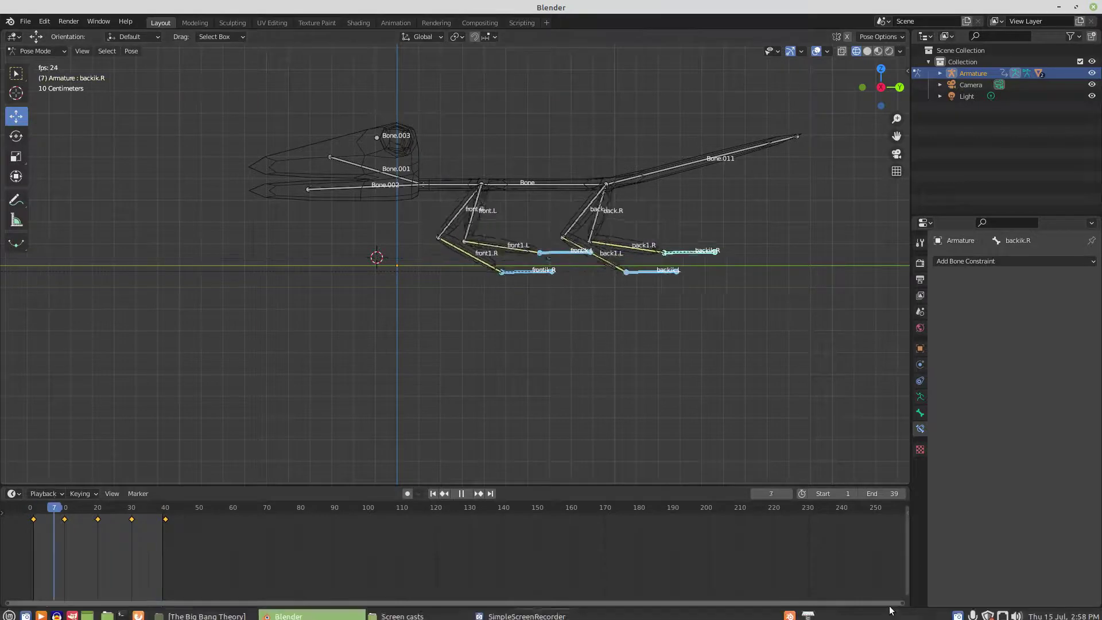
pyautogui.rightClick(957, 612)
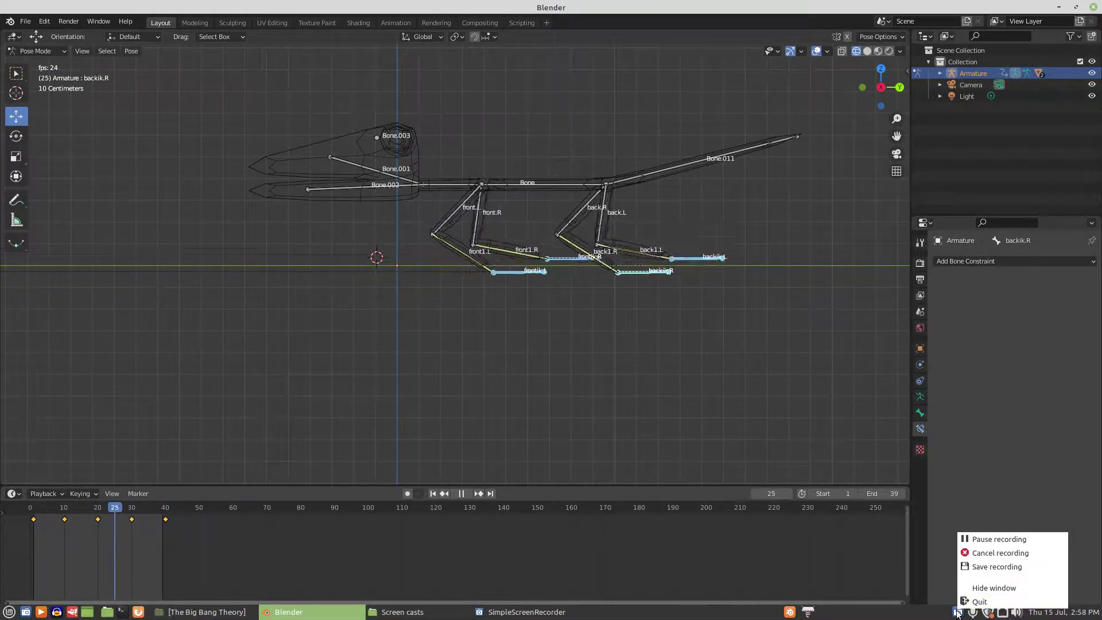
pyautogui.click(957, 612)
pyautogui.click(957, 612)
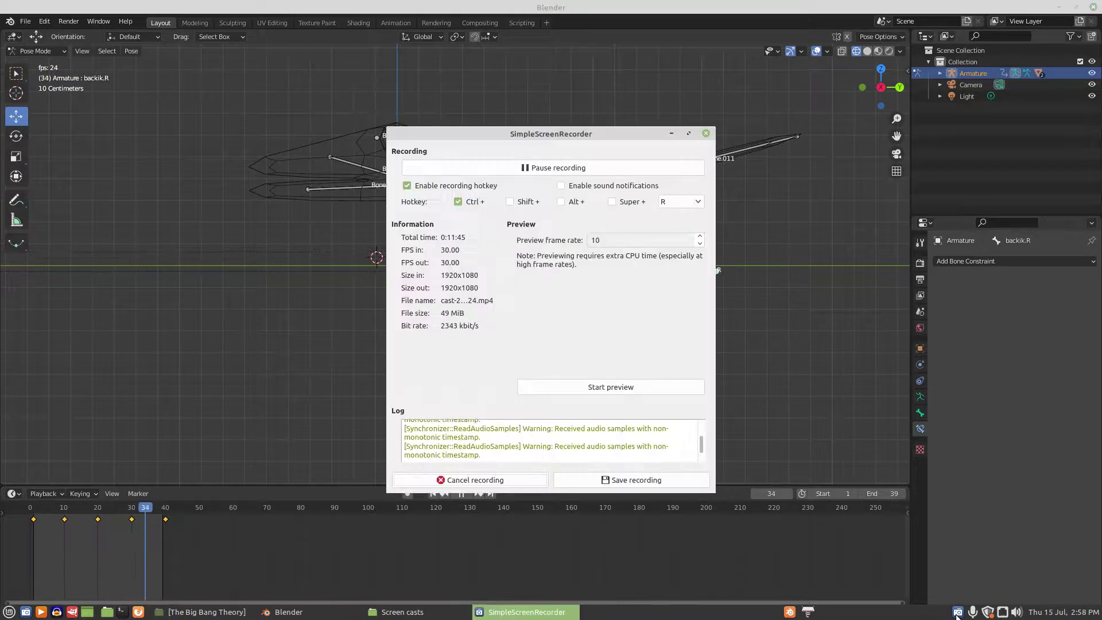
pyautogui.click(621, 8)
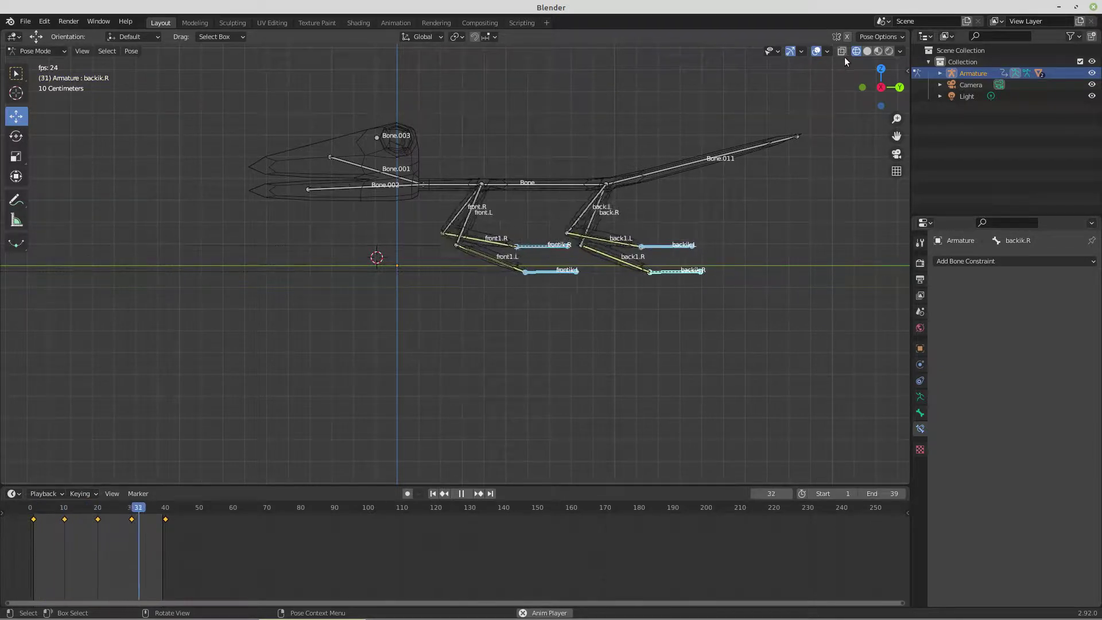
# Step: Show the walking creature in Material Preview shading and stop the playback
pyautogui.click(879, 51)
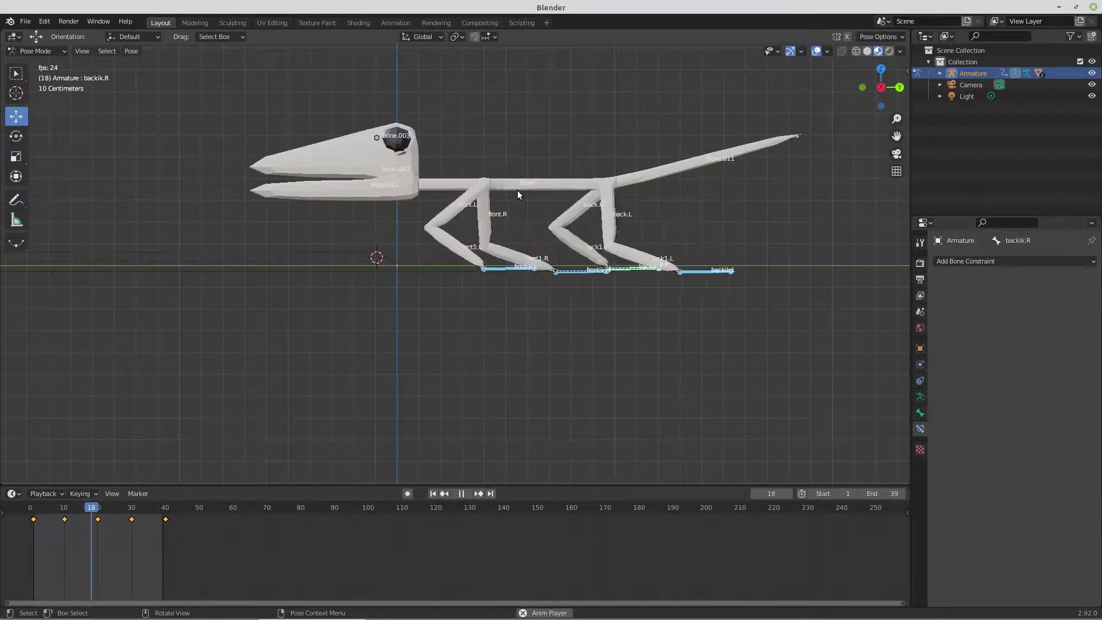
pyautogui.click(462, 494)
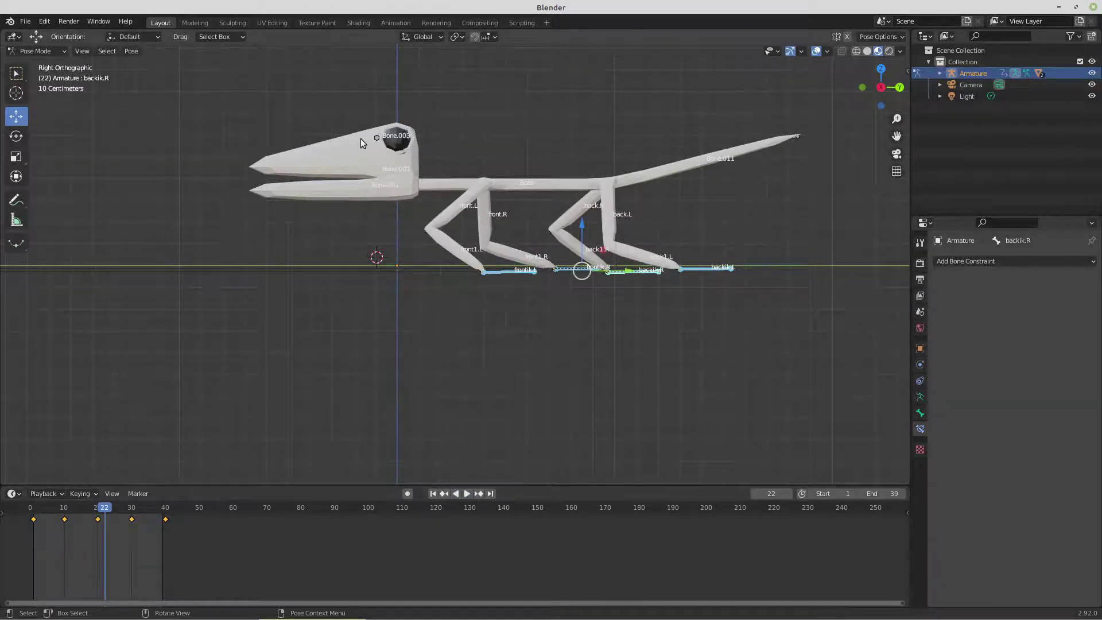
# Step: In Edit Mode, move the eye bone Bone.003 along the Y axis to the eye's centre and scale it up by about 1.24
pyautogui.click(63, 49)
pyautogui.click(47, 75)
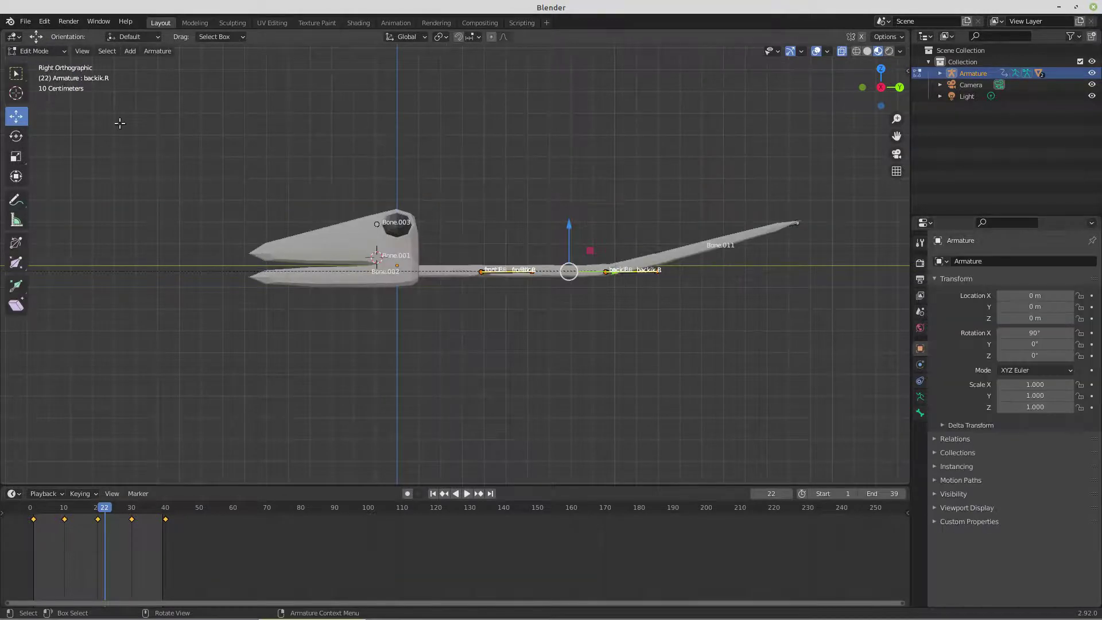
pyautogui.click(375, 226)
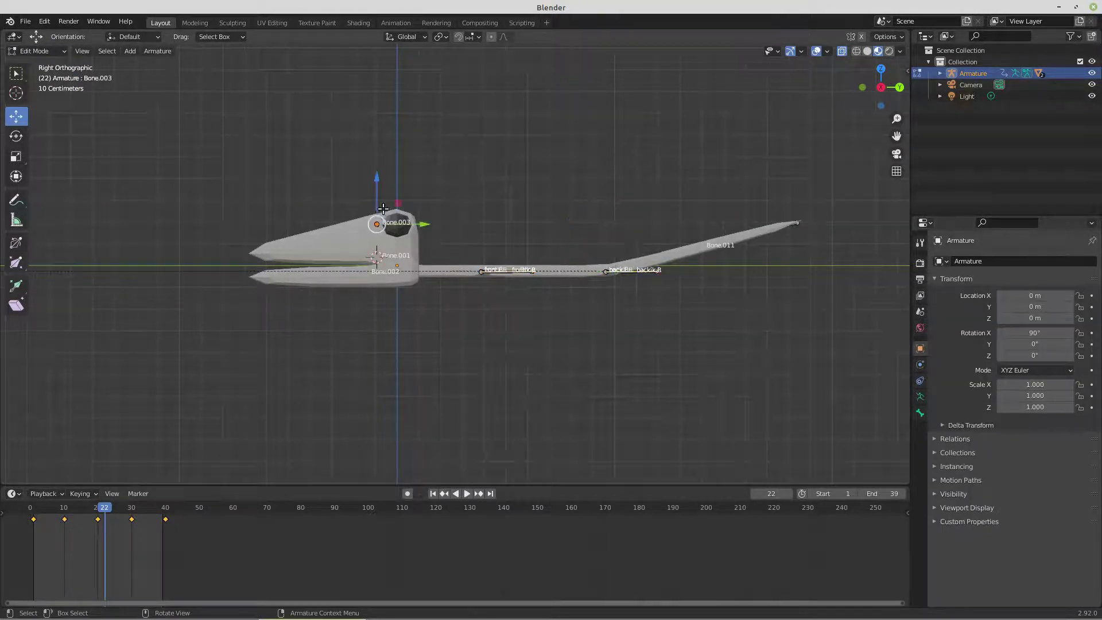
pyautogui.press('ctrl')
pyautogui.moveTo(423, 224); pyautogui.dragTo(450, 224)
pyautogui.press('s')
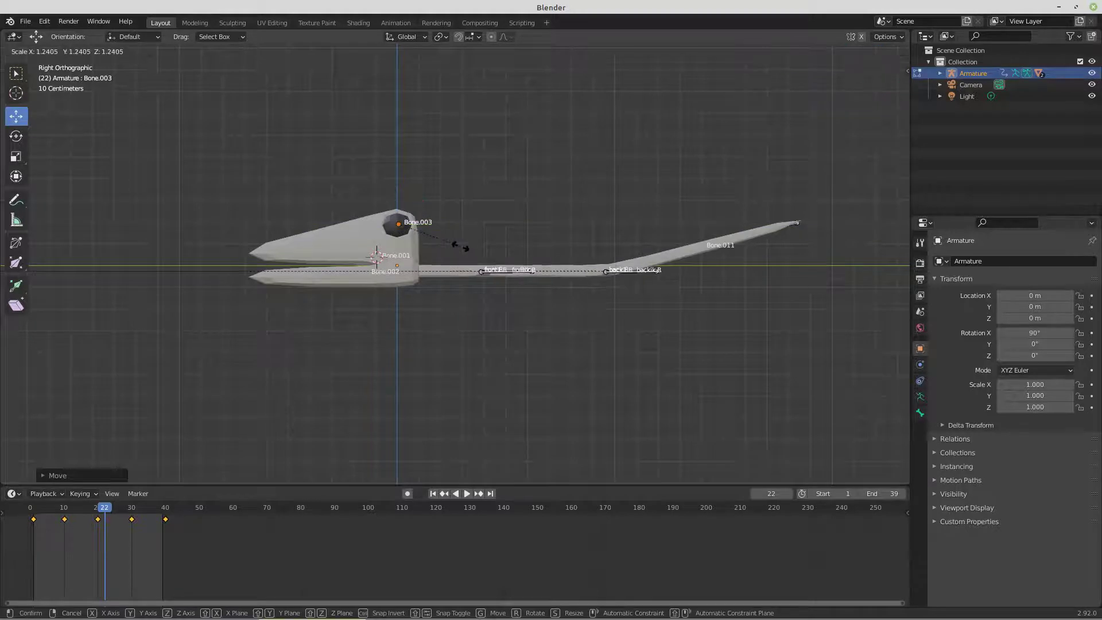
pyautogui.click(459, 247)
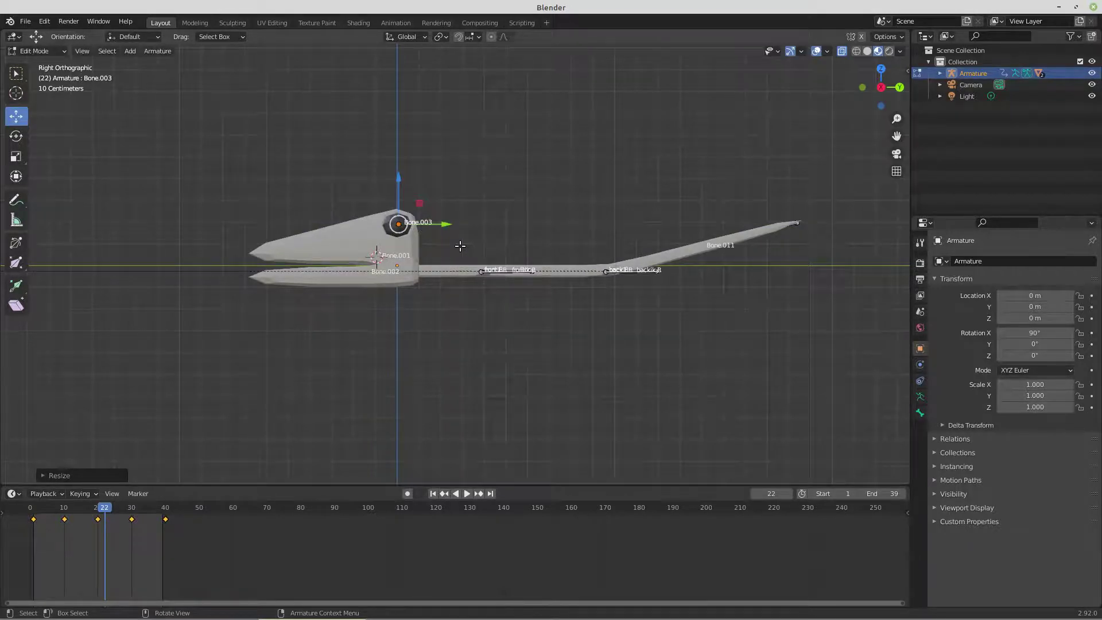
# Step: Turn off Deform for the foot IK bones frontik.R, frontik.L and backik.L, and check the same setting on backik.R
pyautogui.moveTo(442, 269); pyautogui.dragTo(442, 312, button='middle')
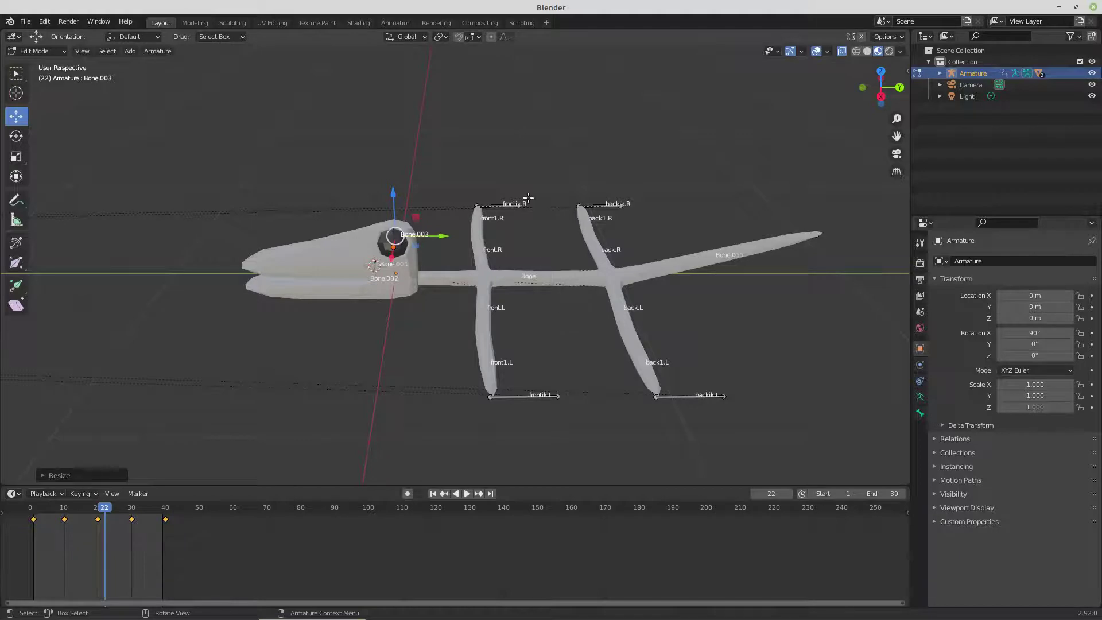
pyautogui.click(498, 205)
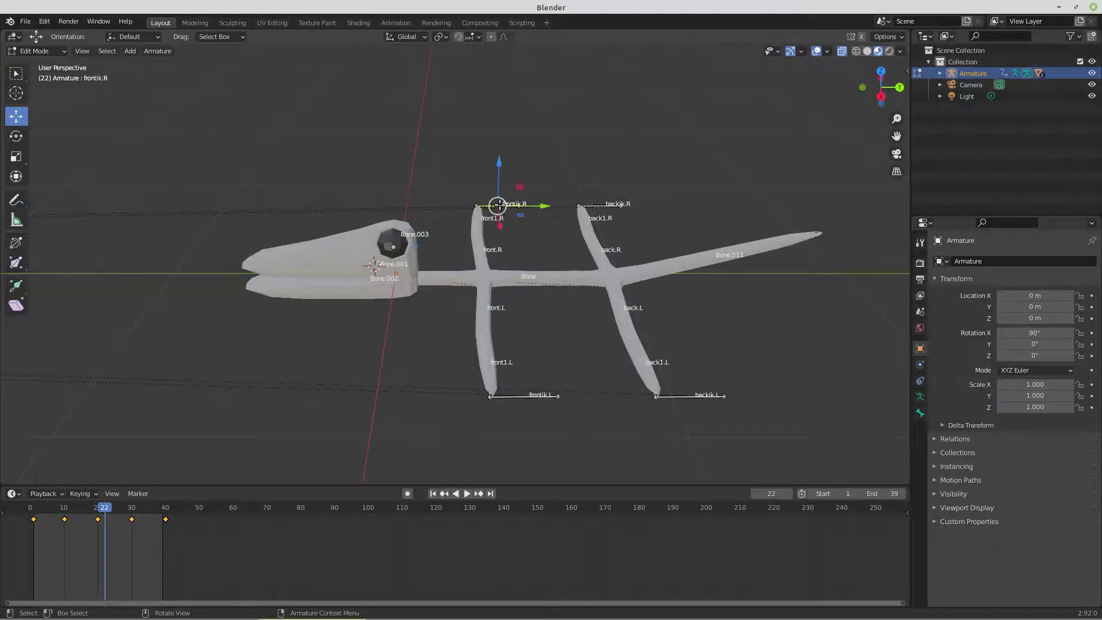
pyautogui.click(920, 412)
pyautogui.click(944, 430)
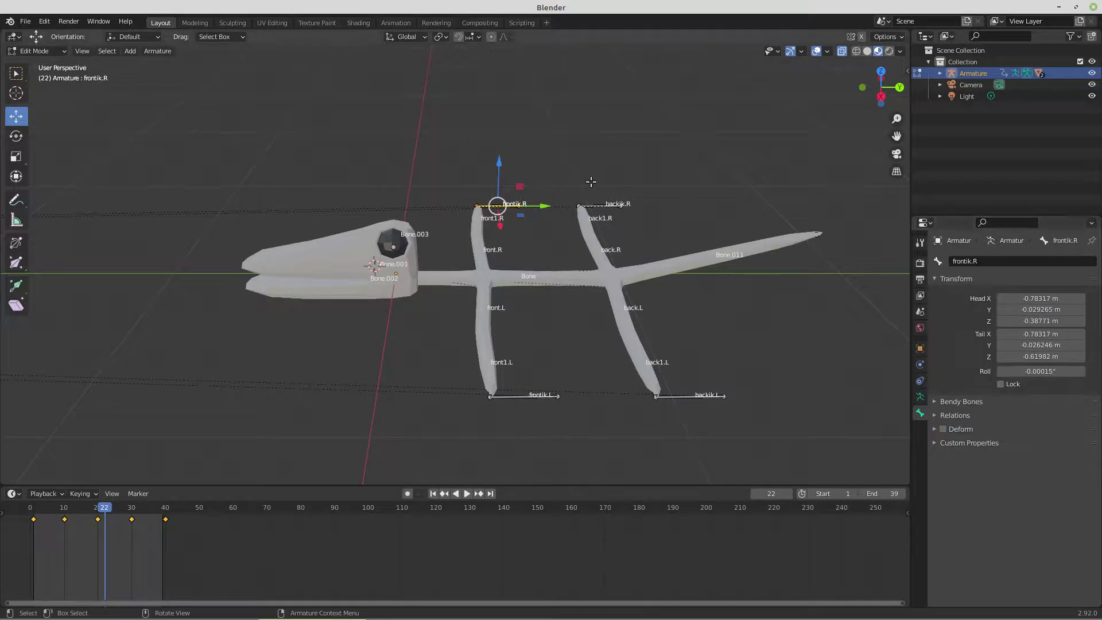
pyautogui.click(599, 206)
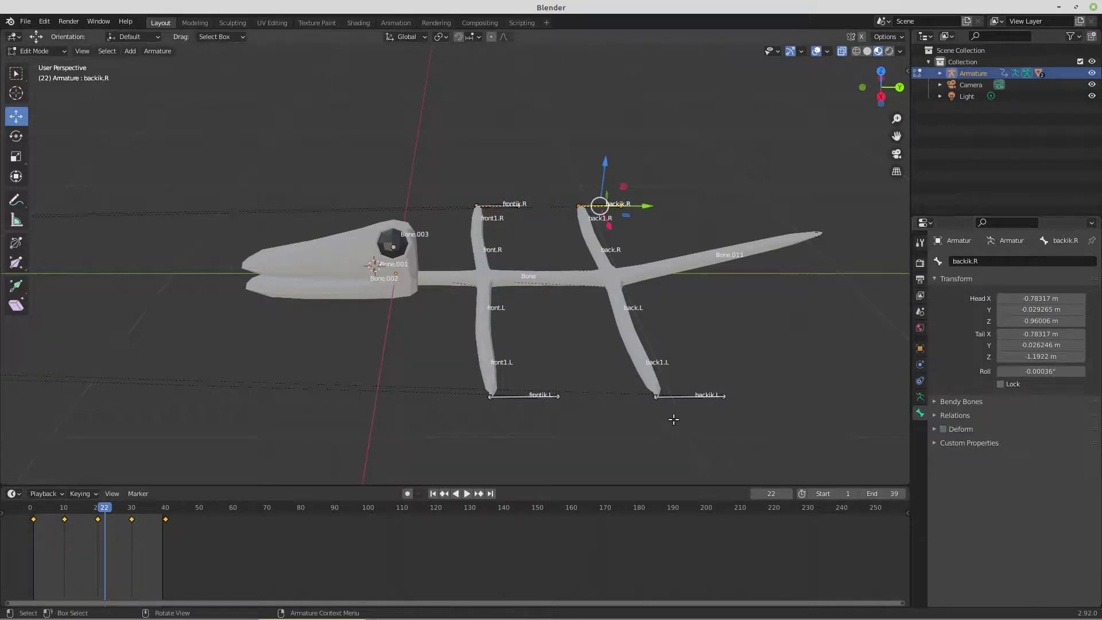
pyautogui.click(543, 395)
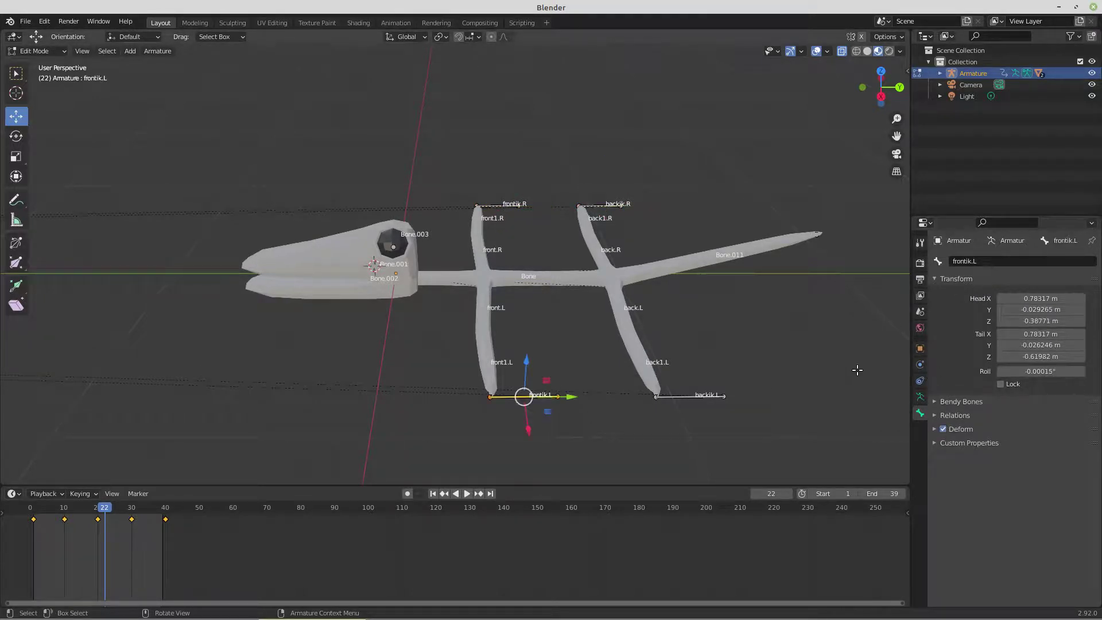
pyautogui.click(944, 429)
pyautogui.click(697, 396)
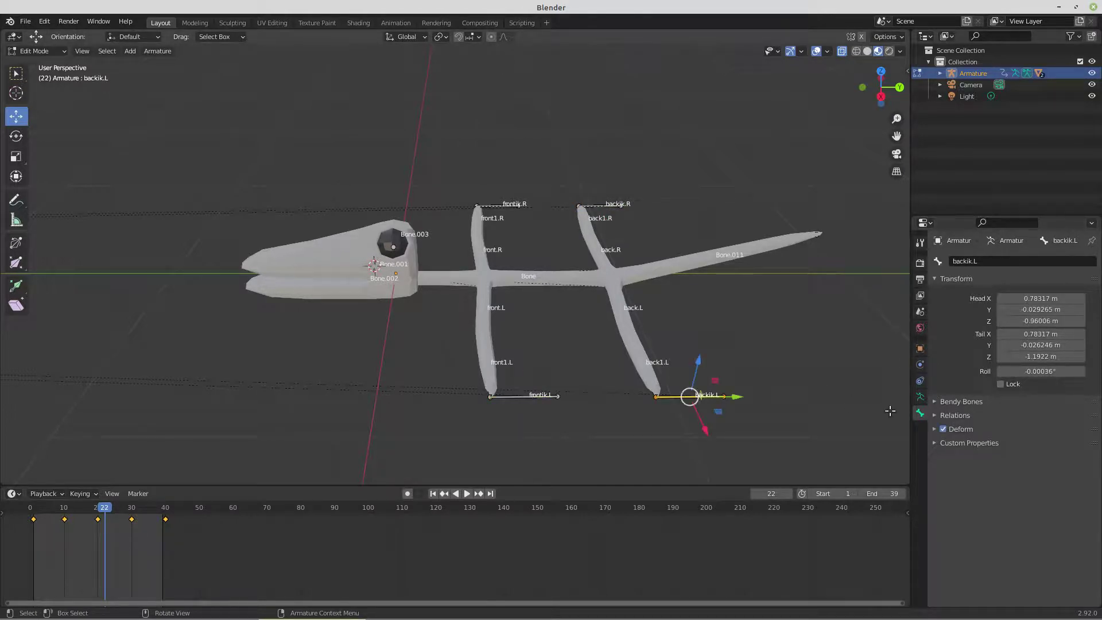
pyautogui.click(943, 430)
# Step: Turn off Deform for the back leg pole bones backpole.R and backpole.L
pyautogui.scroll(-4, 234, 340)
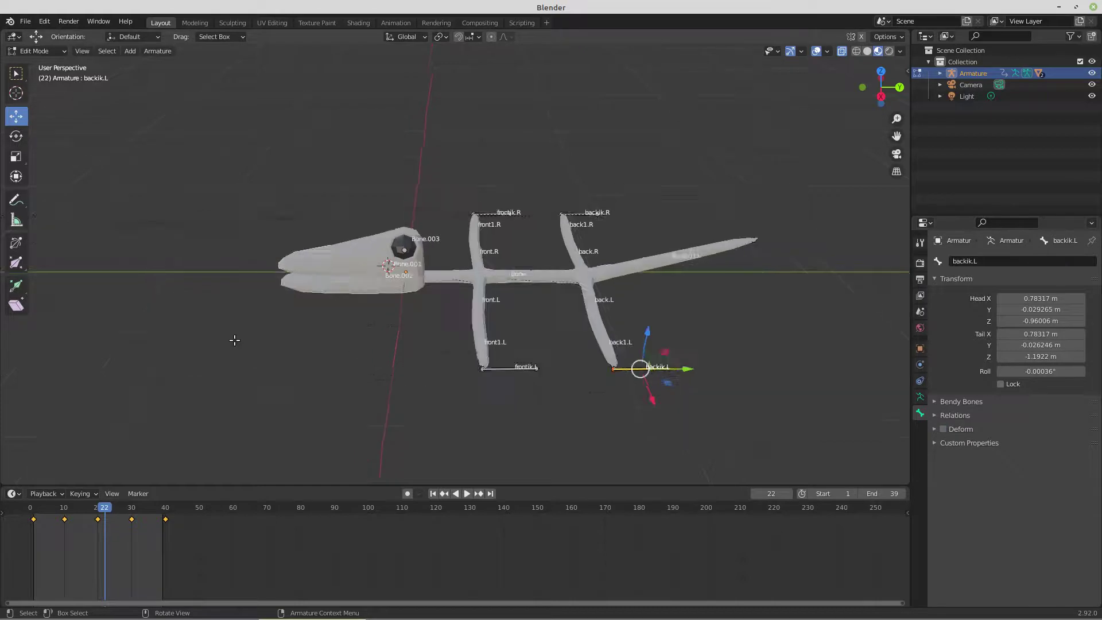
pyautogui.scroll(-3, 234, 340)
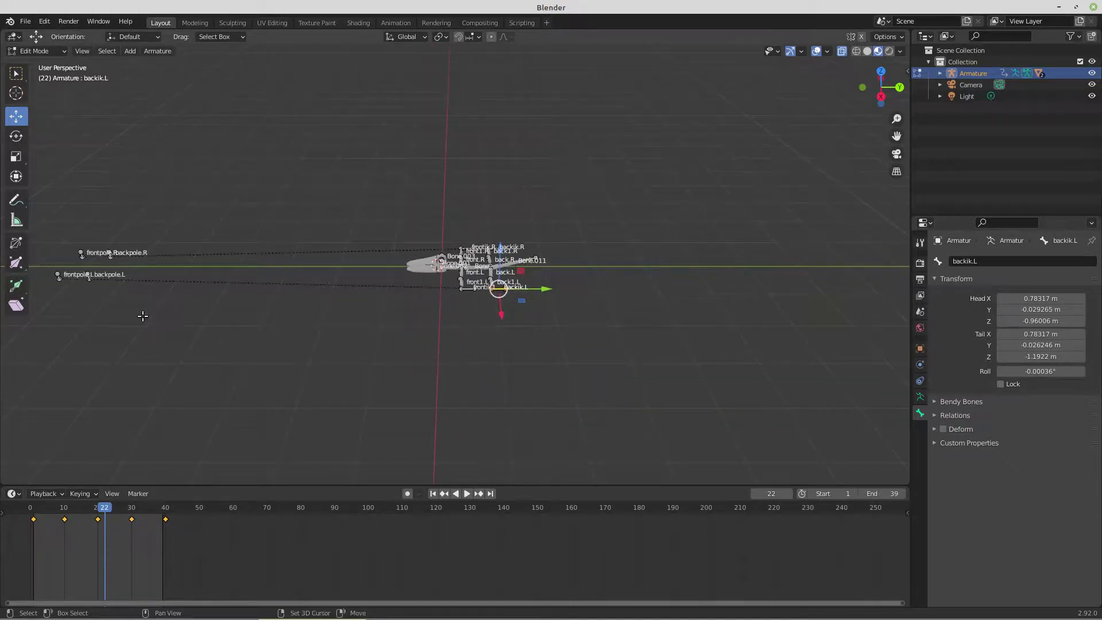
pyautogui.moveTo(143, 315); pyautogui.dragTo(270, 366, button='middle')
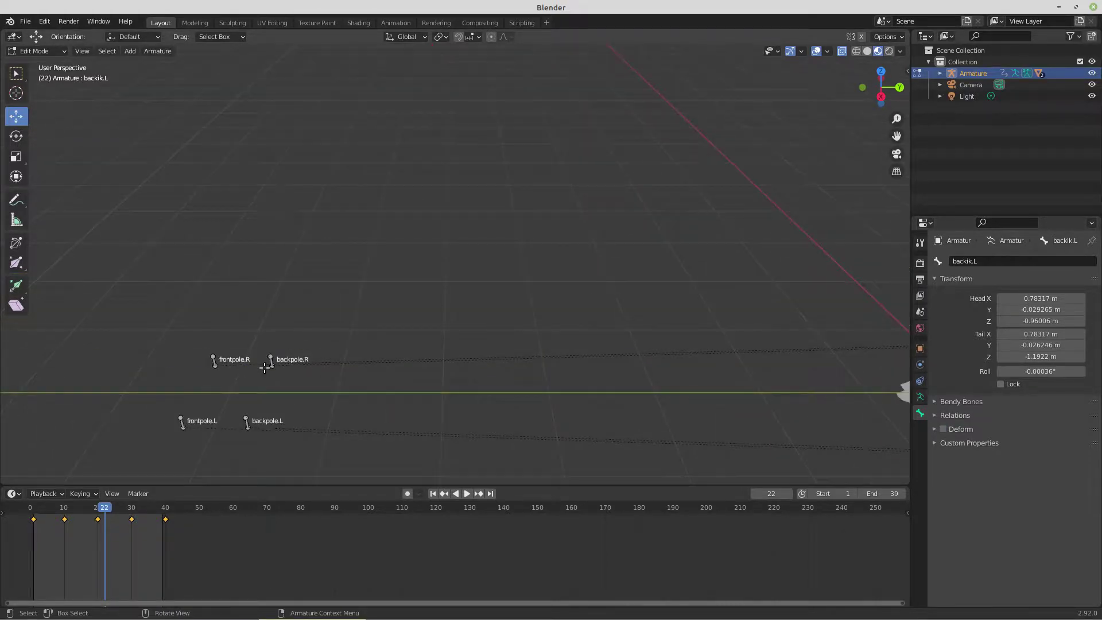
pyautogui.click(270, 361)
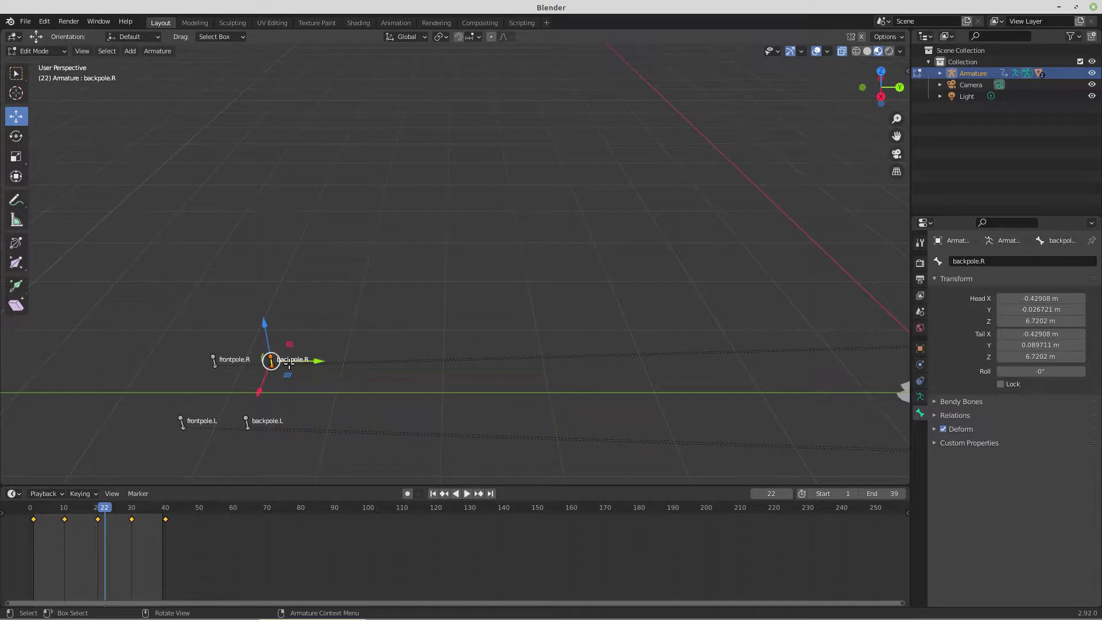
pyautogui.click(943, 430)
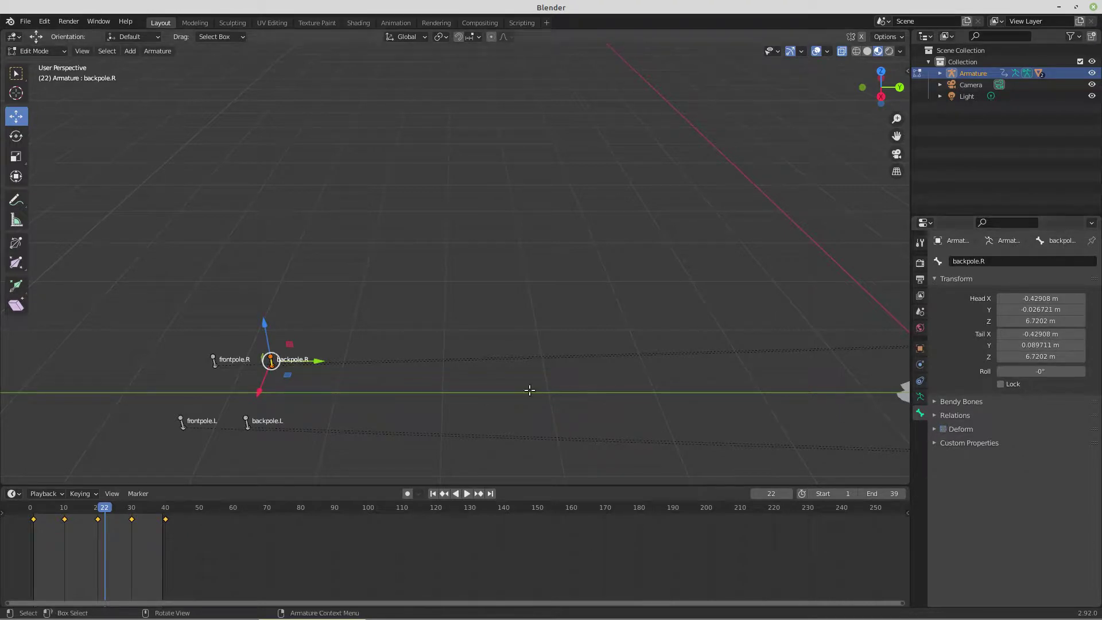
pyautogui.click(246, 422)
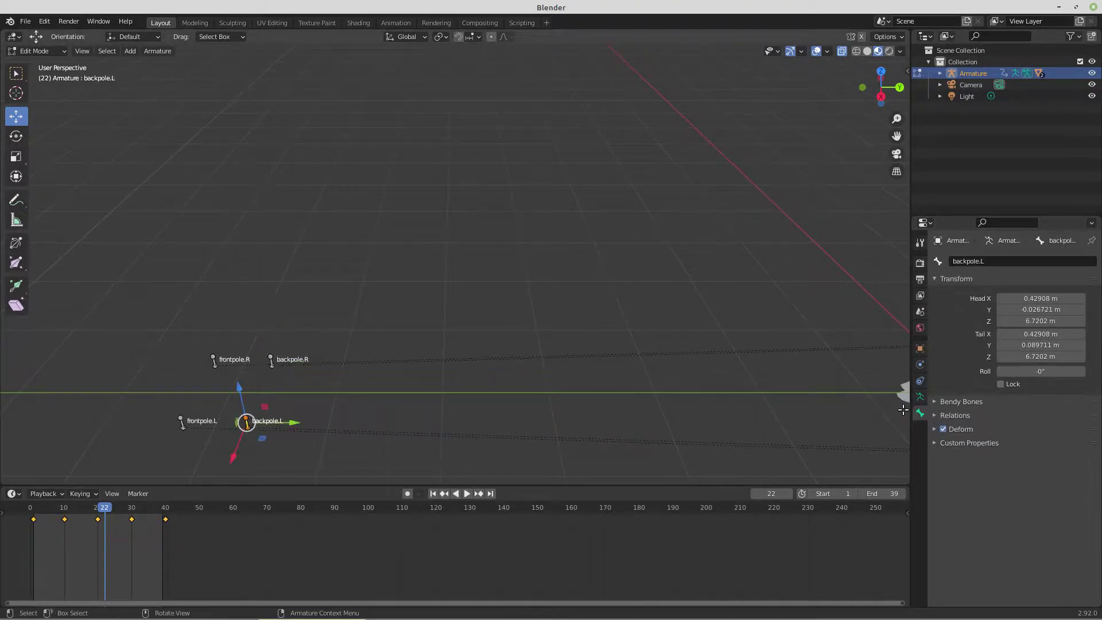
pyautogui.click(943, 429)
# Step: Turn off Deform for the front leg pole bones frontpole.L and frontpole.R, and deselect all bones
pyautogui.click(181, 423)
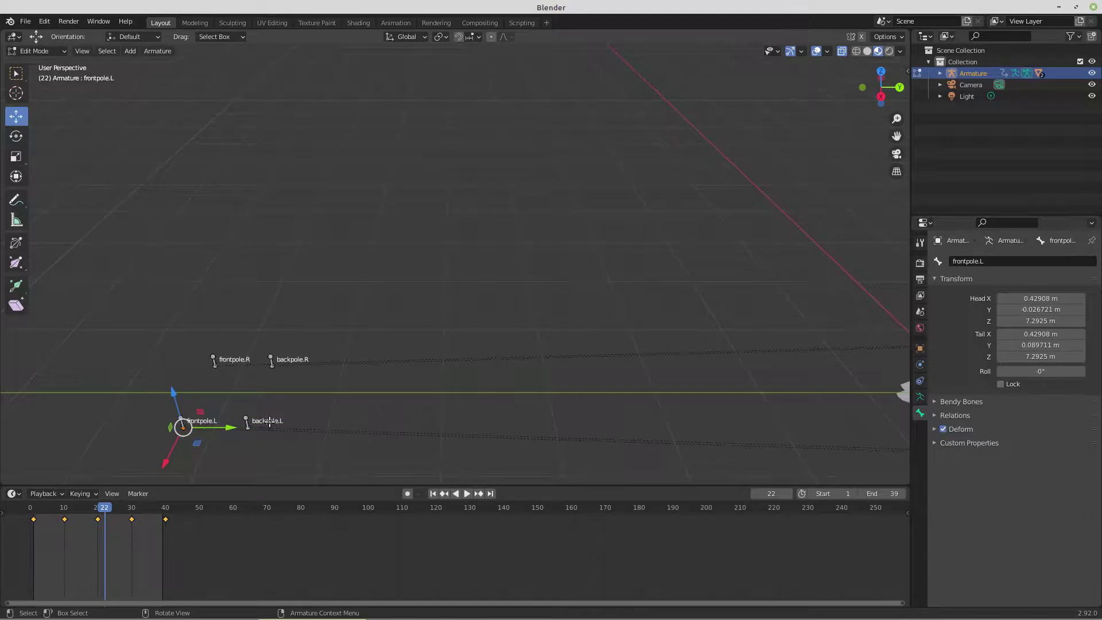
pyautogui.hotkey('ctrl', 'l')
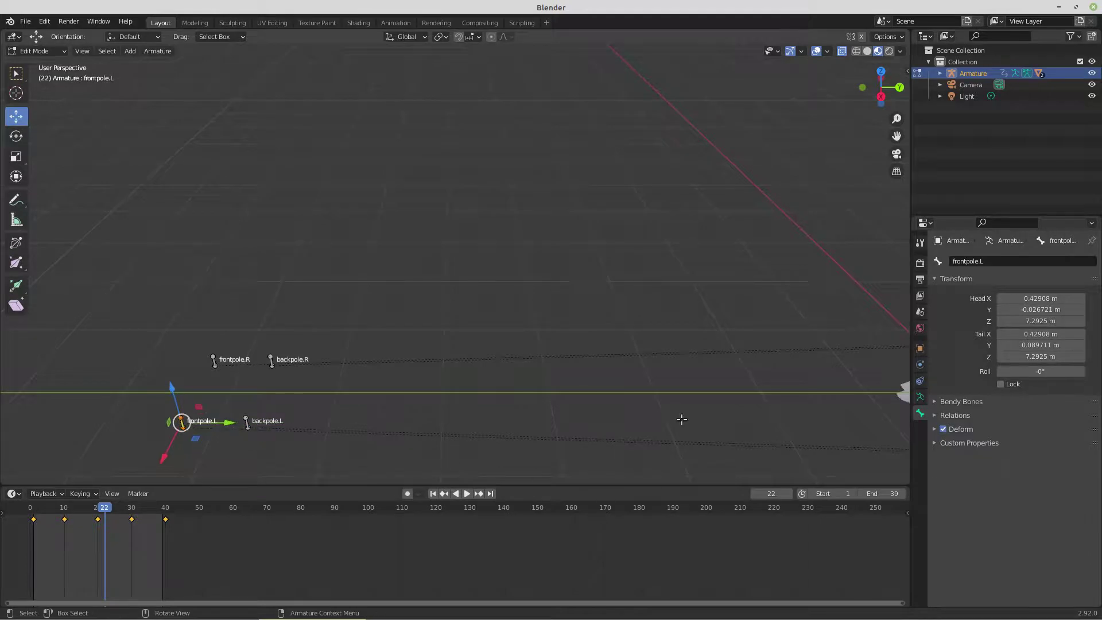
pyautogui.click(943, 429)
pyautogui.click(213, 360)
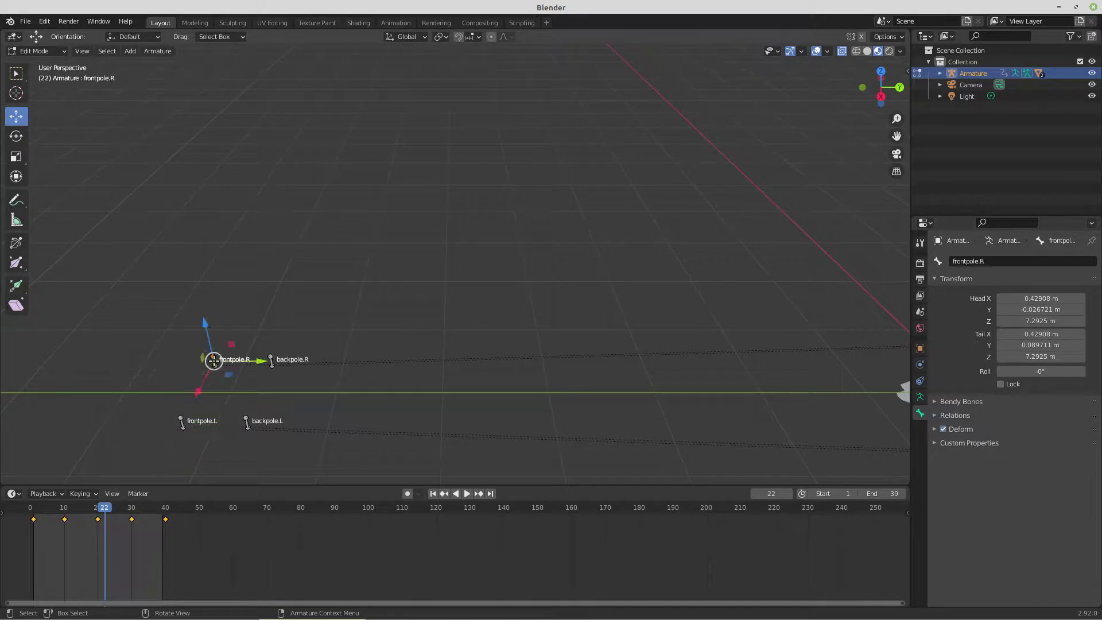
pyautogui.click(943, 429)
pyautogui.hotkey('alt', 'a')
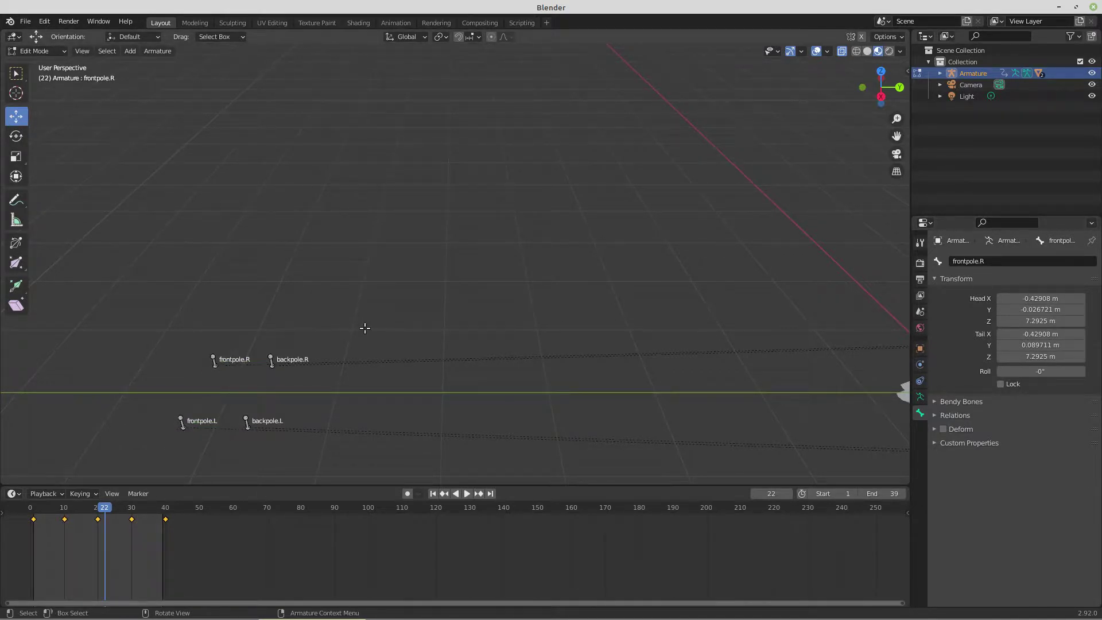
# Step: Return to Object Mode and parent the creature mesh to the armature again with automatic weights
pyautogui.click(61, 50)
pyautogui.click(36, 64)
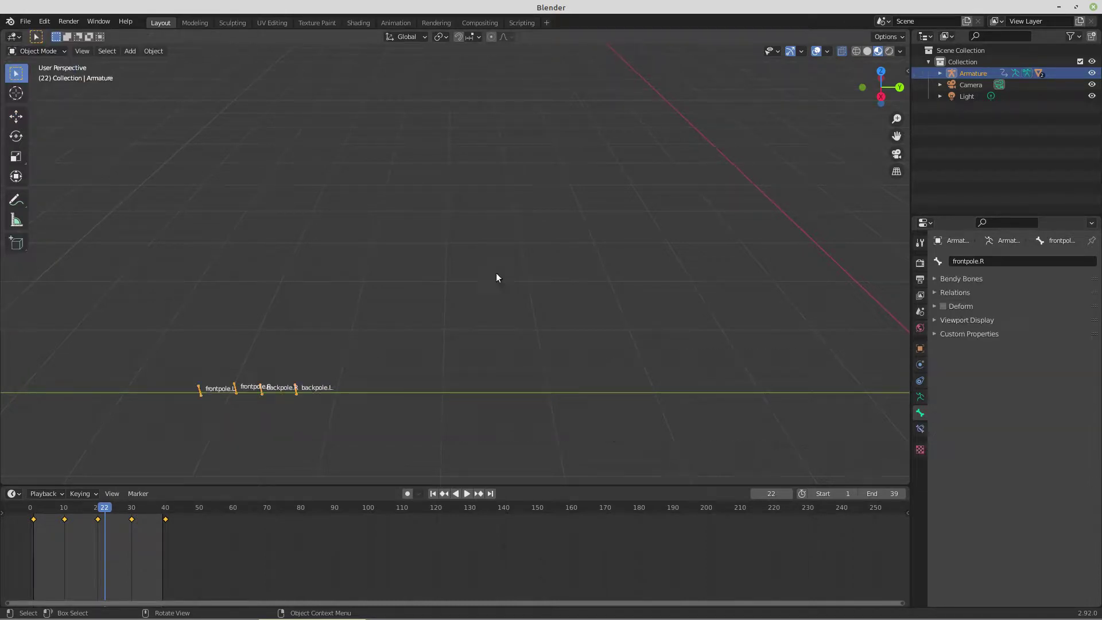
pyautogui.scroll(-4, 601, 298)
pyautogui.keyDown('shift'); pyautogui.moveTo(714, 318); pyautogui.dragTo(464, 174, button='middle'); pyautogui.keyUp('shift')
pyautogui.scroll(3, 394, 331)
pyautogui.scroll(3, 459, 218)
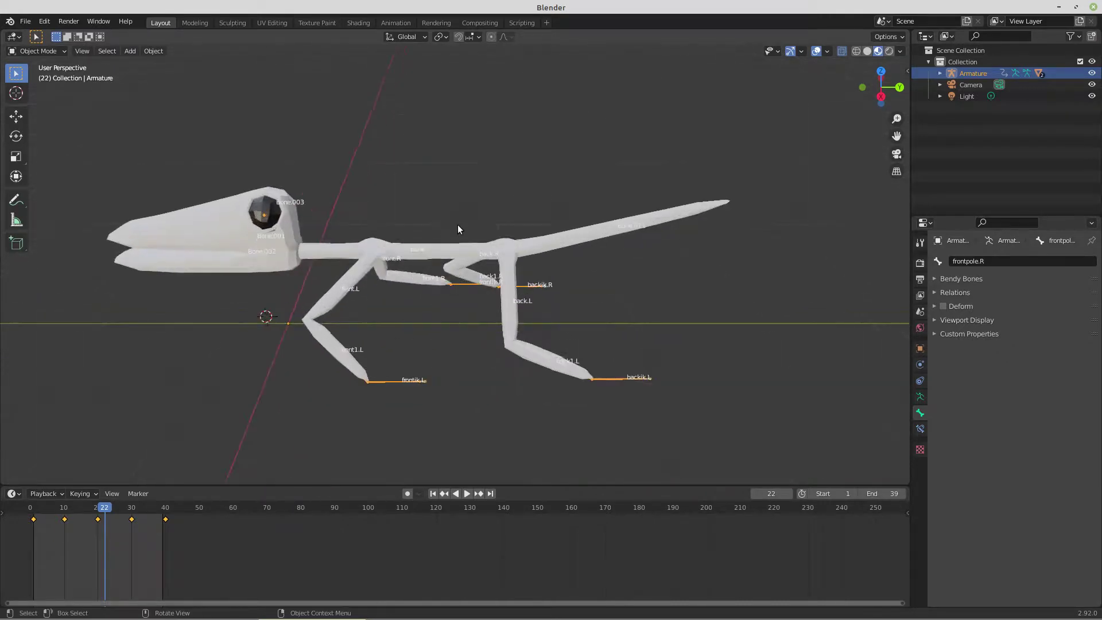
pyautogui.click(240, 231)
pyautogui.keyDown('shift'); pyautogui.click(337, 245); pyautogui.keyUp('shift')
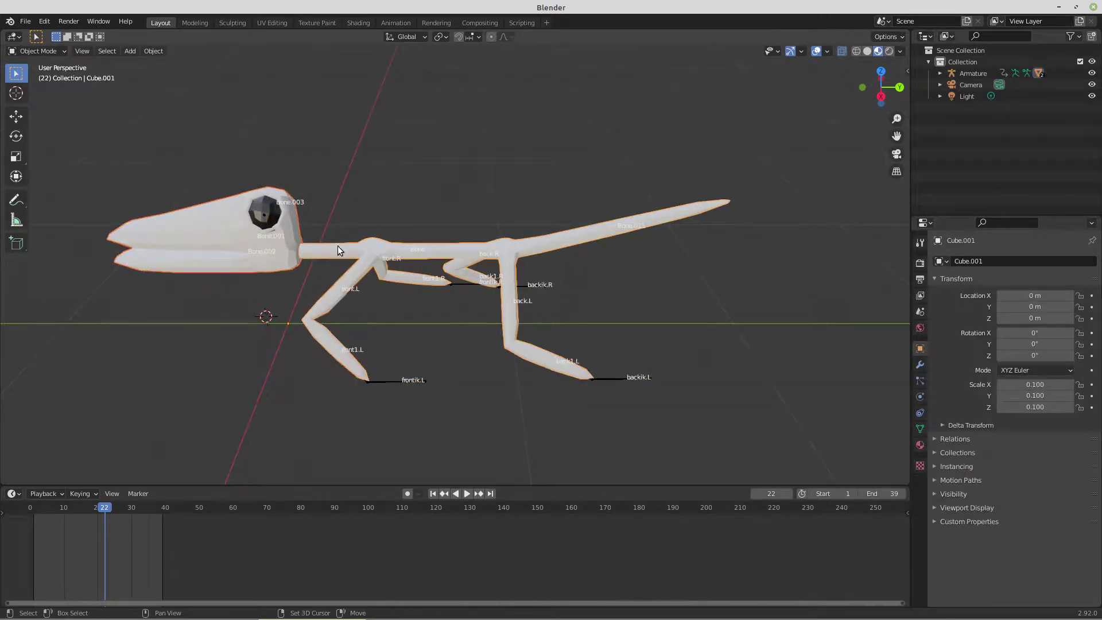
pyautogui.keyDown('shift'); pyautogui.click(388, 382); pyautogui.keyUp('shift')
pyautogui.hotkey('ctrl', 'p')
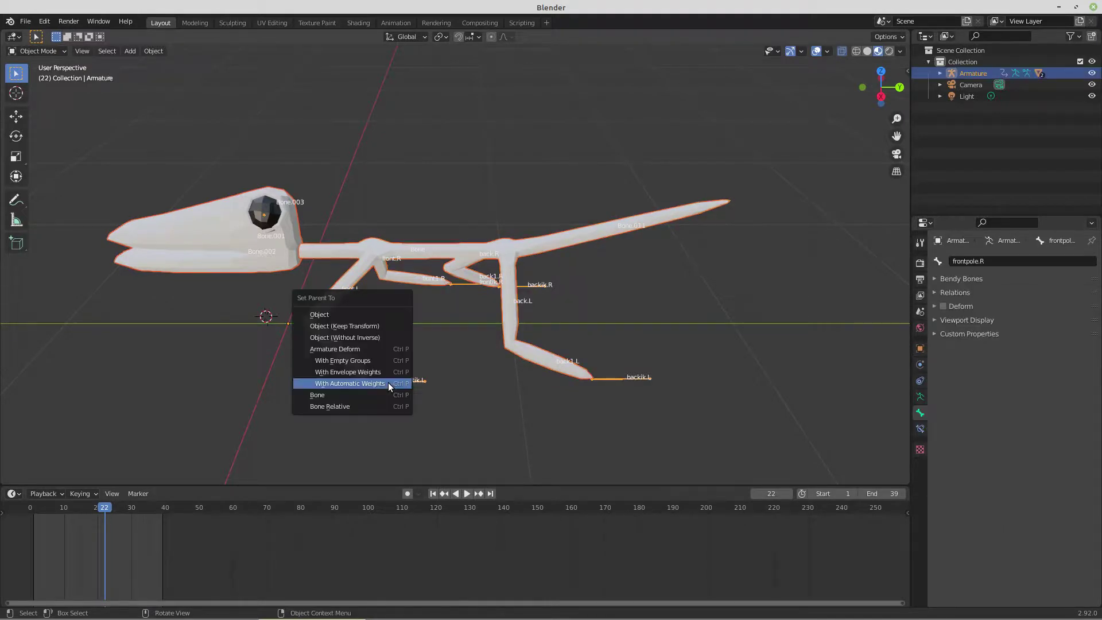
pyautogui.click(388, 383)
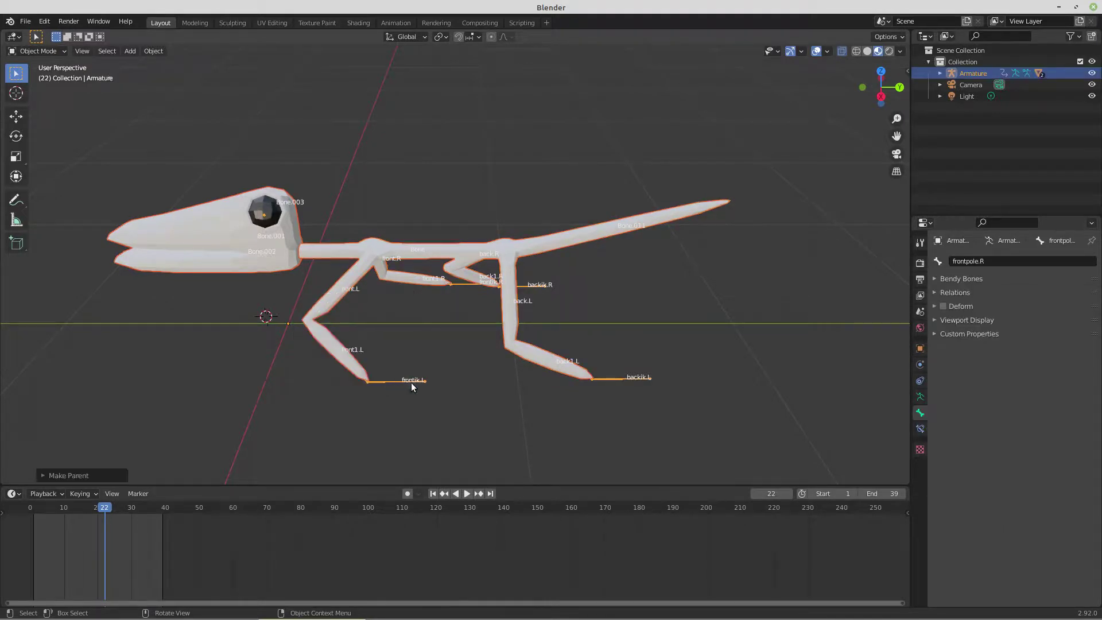
# Step: Play the walk cycle and switch the armature to Pose Mode
pyautogui.click(469, 493)
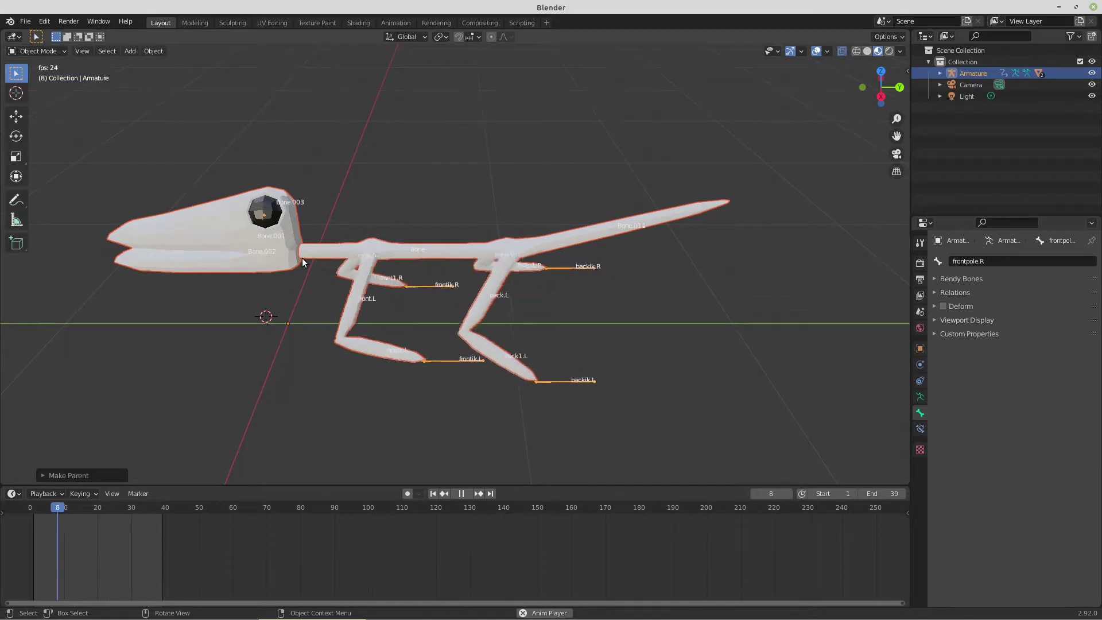
pyautogui.scroll(-3, 356, 267)
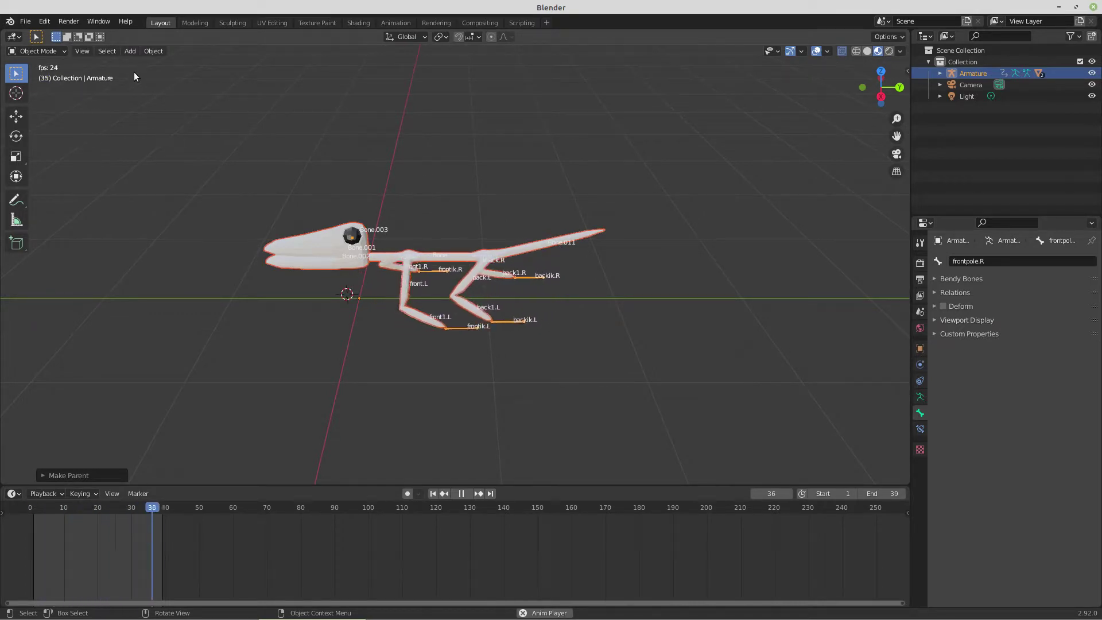
pyautogui.click(64, 52)
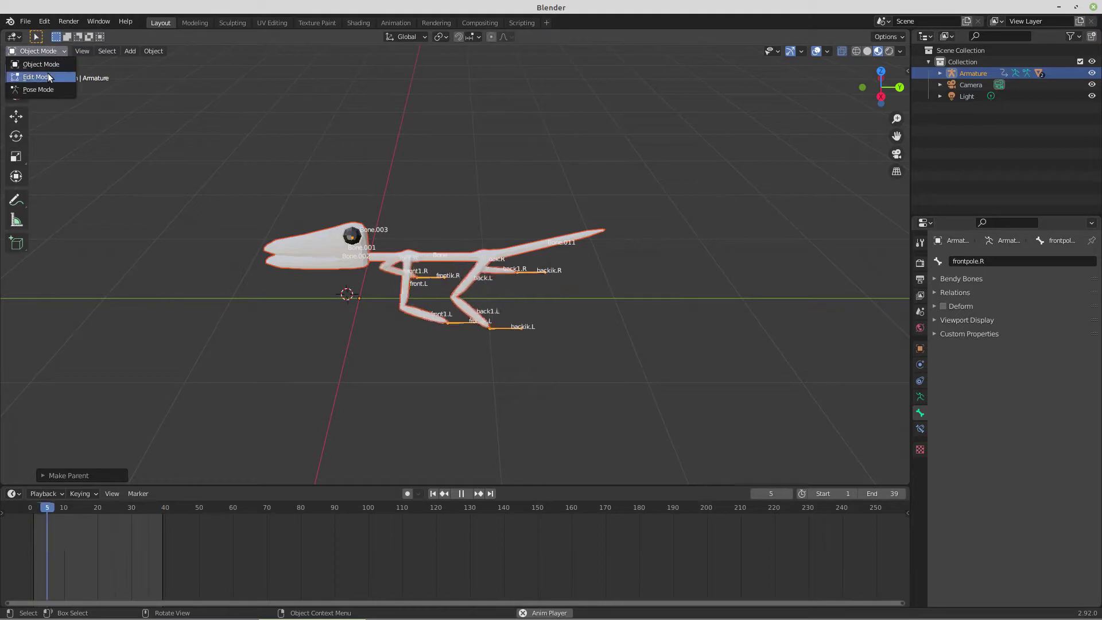
pyautogui.click(38, 89)
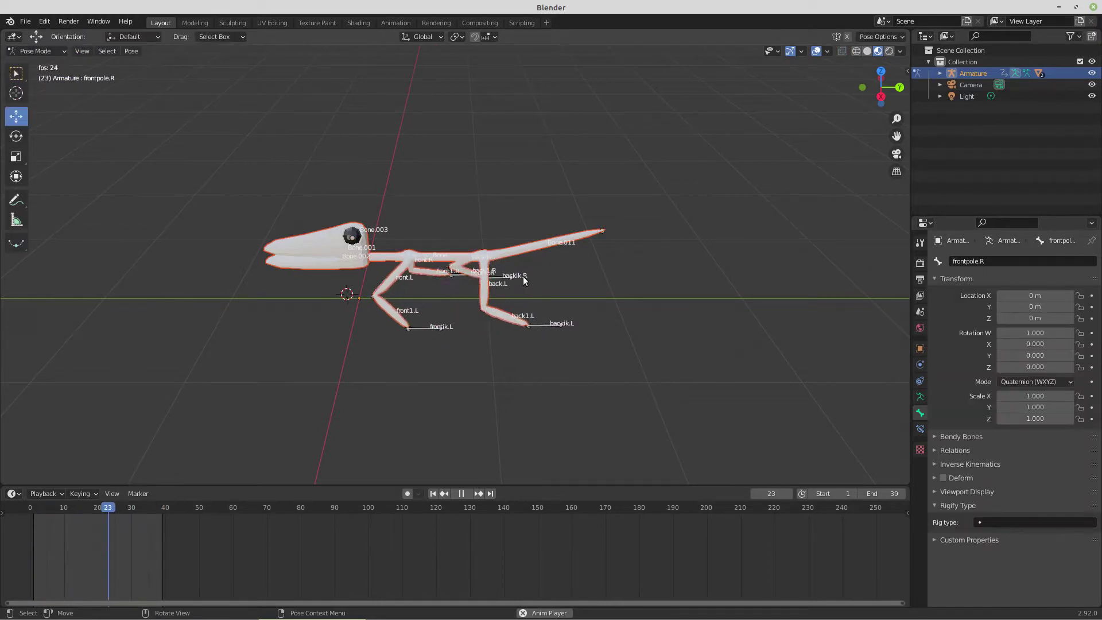
# Step: Examine the playing walk cycle in wireframe shading from the front and right side, and stop the playback
pyautogui.click(856, 51)
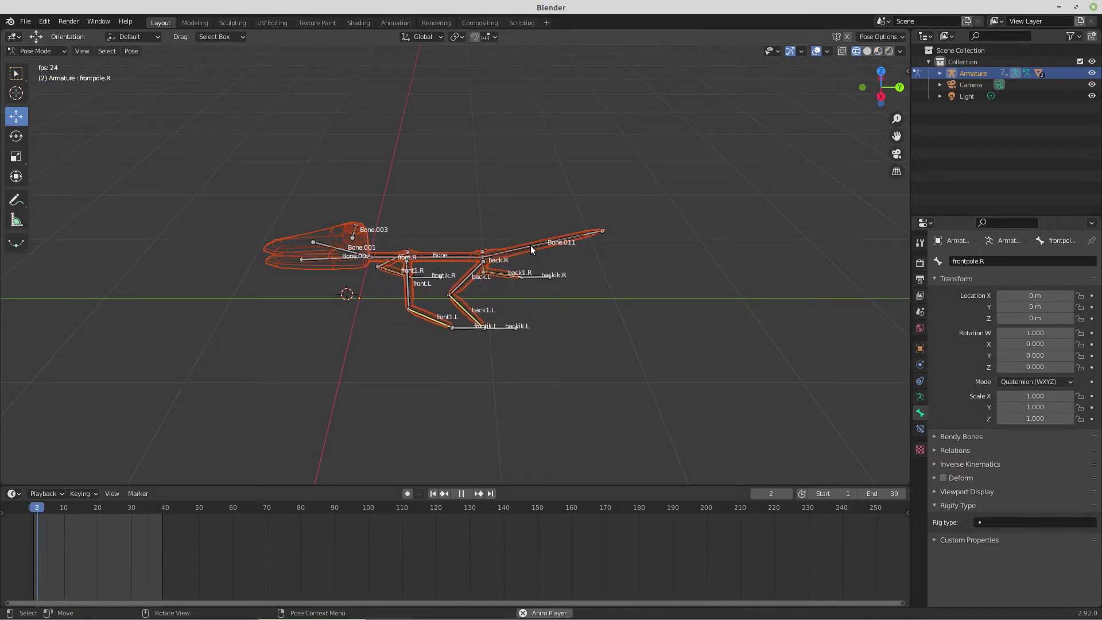
pyautogui.press('KP_1')
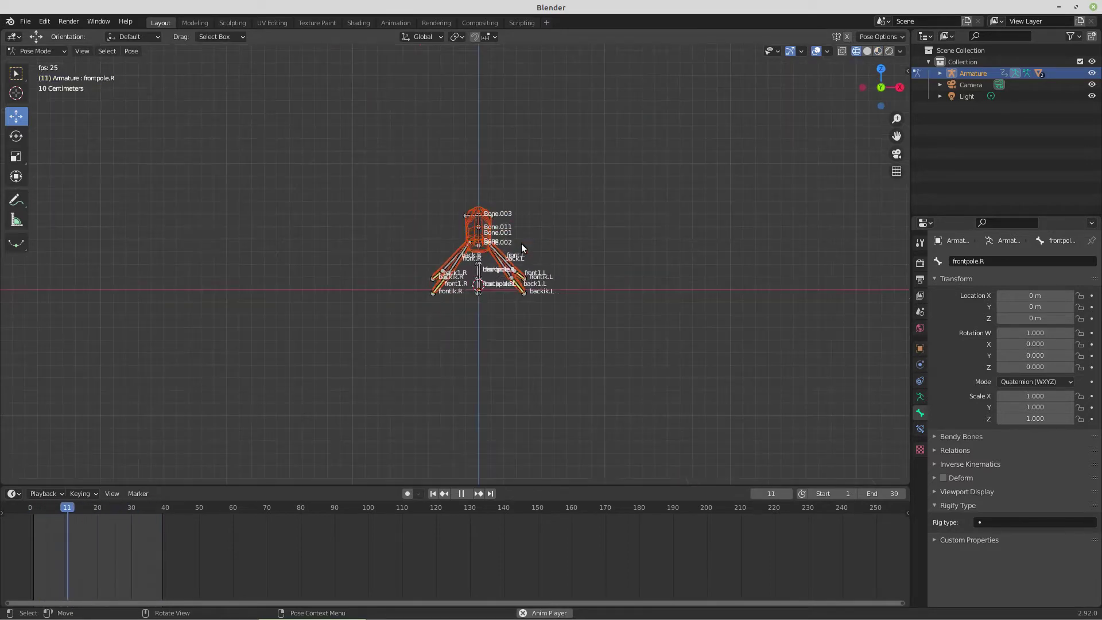
pyautogui.press('KP_3')
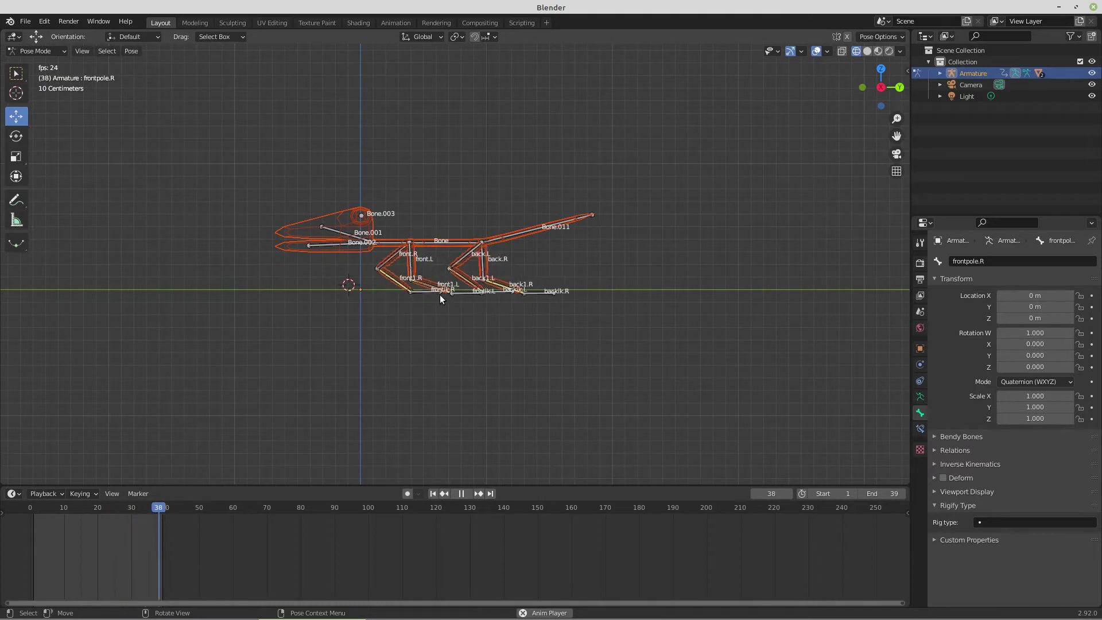
pyautogui.click(465, 497)
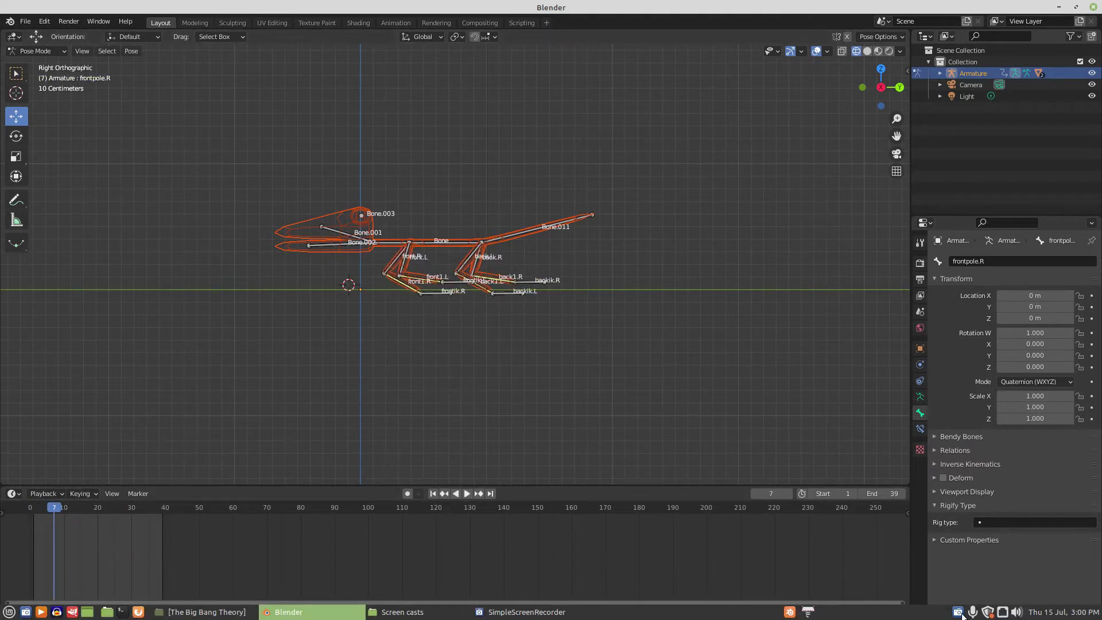
pyautogui.click(958, 613)
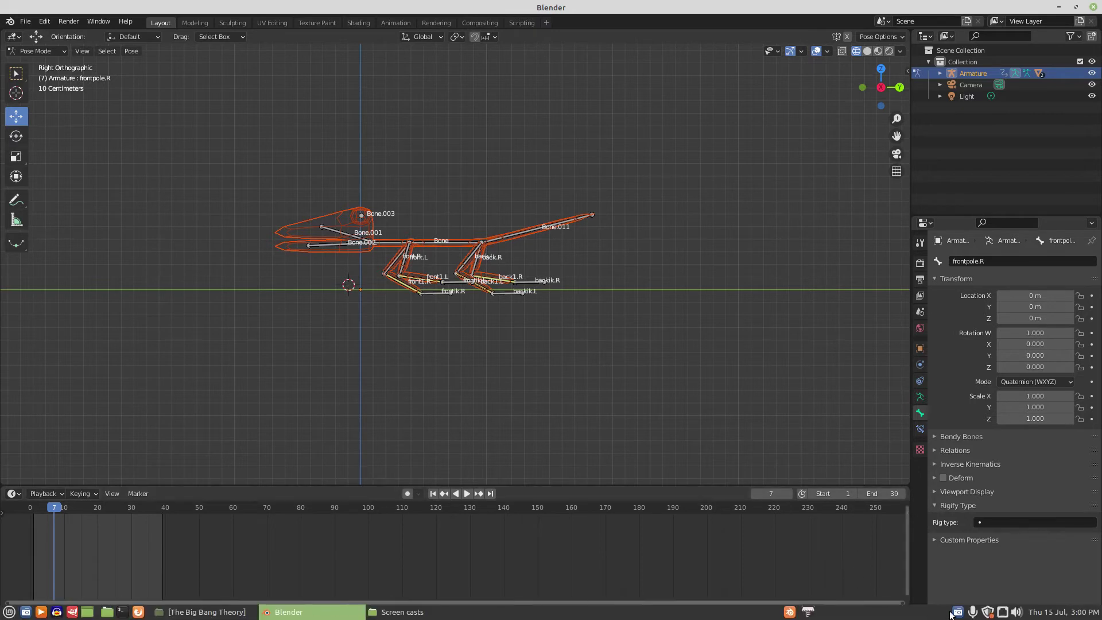
pyautogui.click(957, 612)
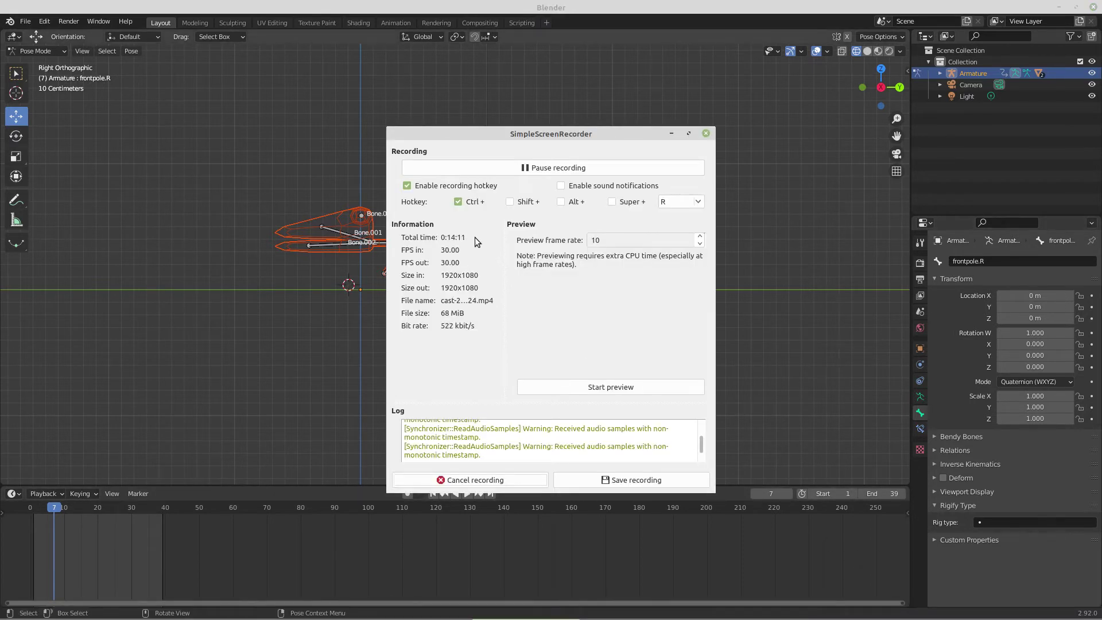